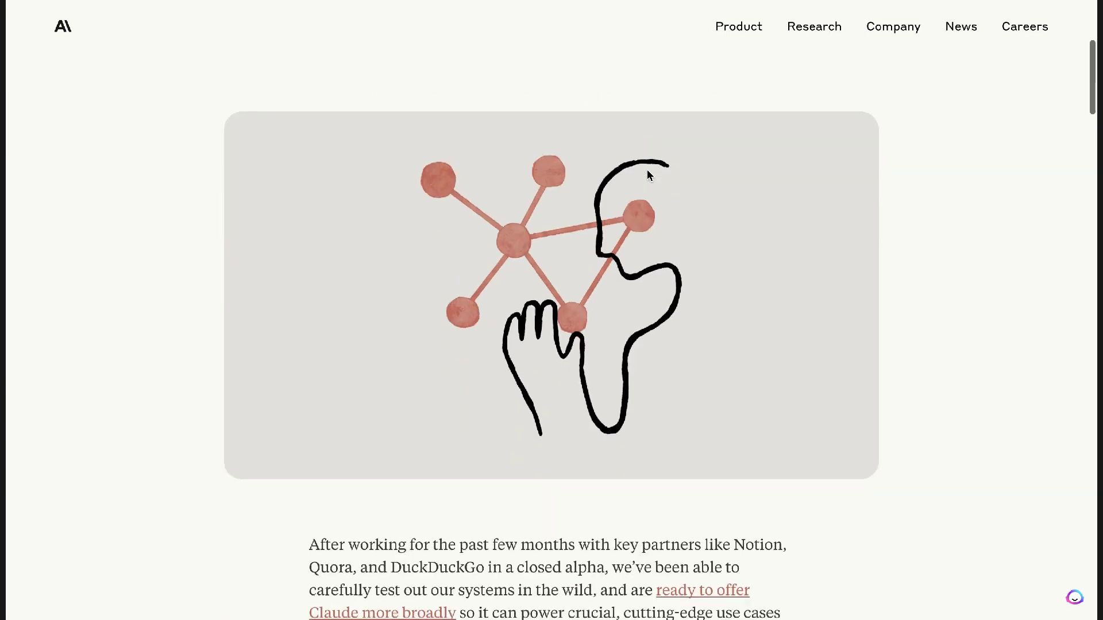
Look through Anthropic's Claude announcement and the Meet Claude product page, including the customer quotes and API integration section.
scroll(646, 170, down, 5)
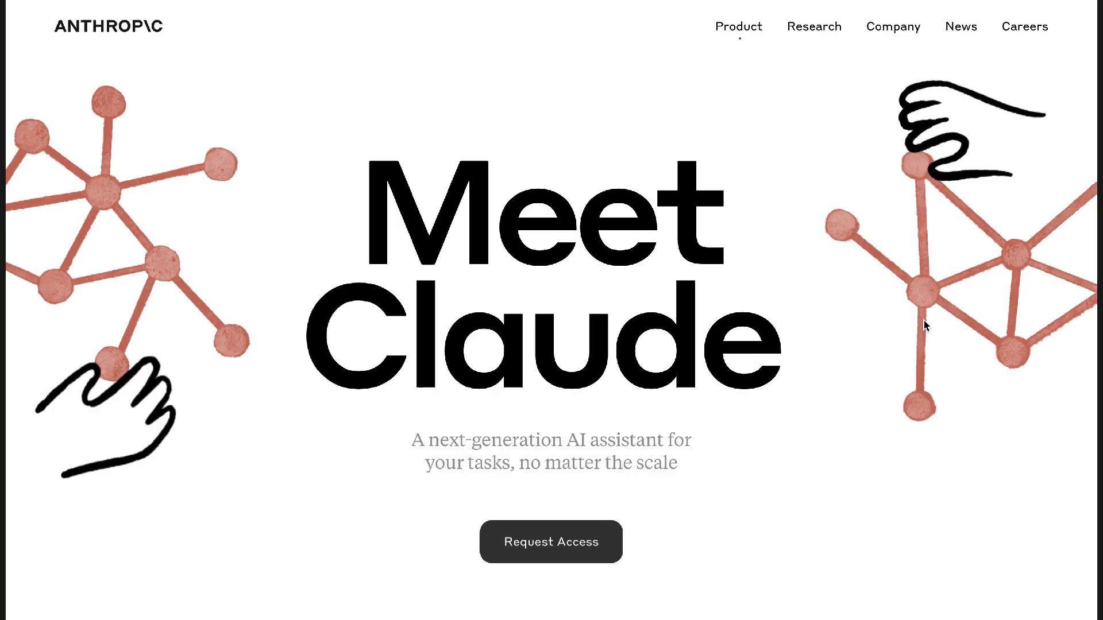
scroll(925, 325, down, 3)
scroll(925, 325, up, 3)
scroll(926, 325, down, 9)
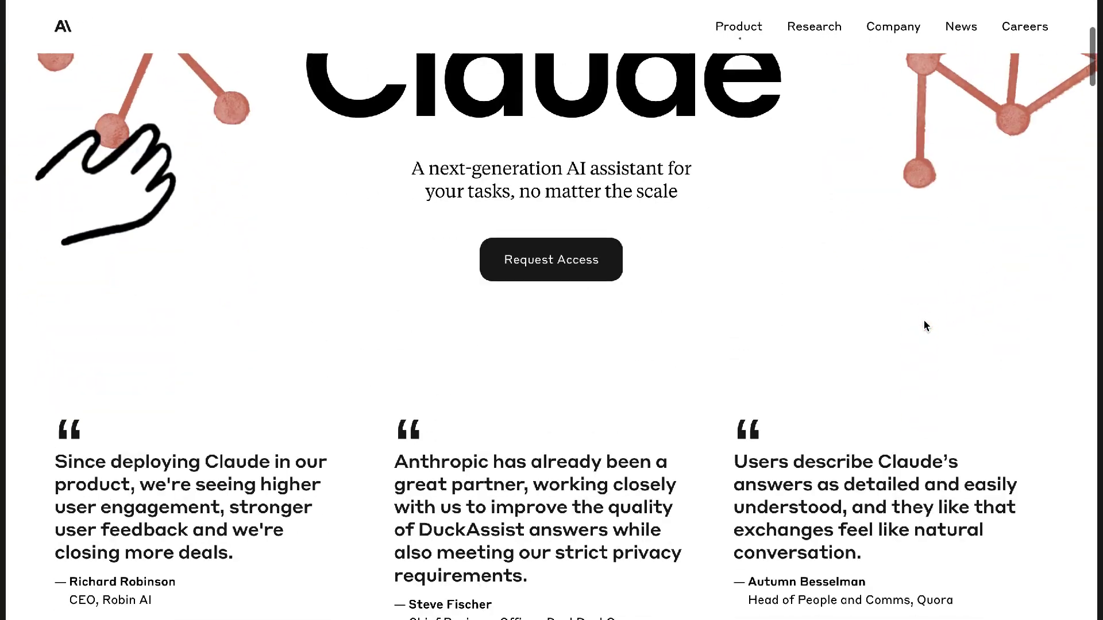
scroll(926, 325, down, 15)
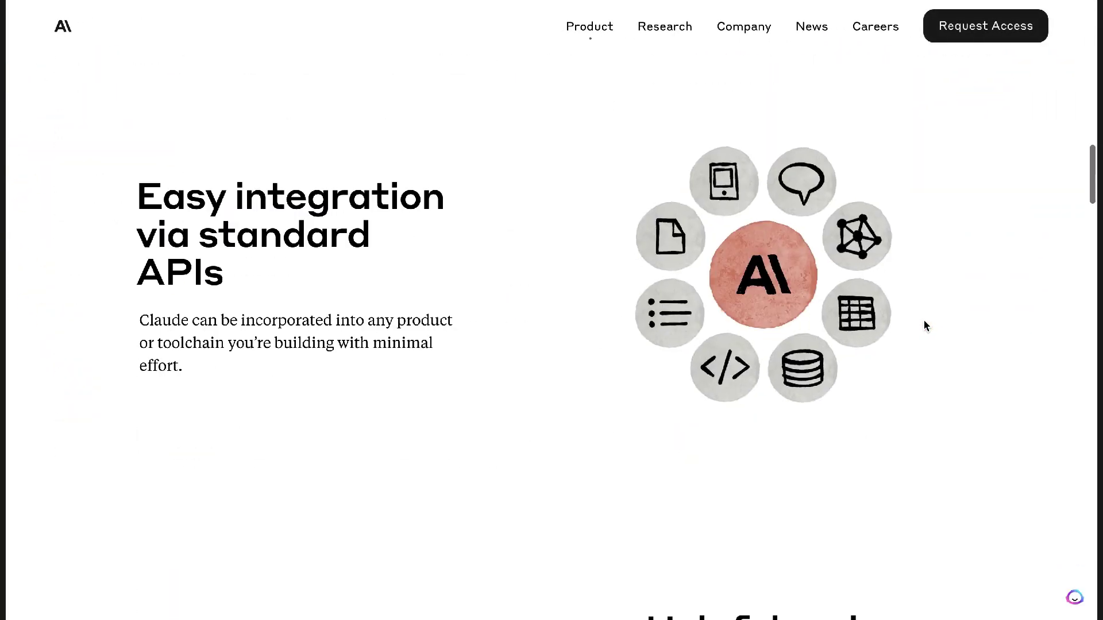
scroll(926, 325, down, 7)
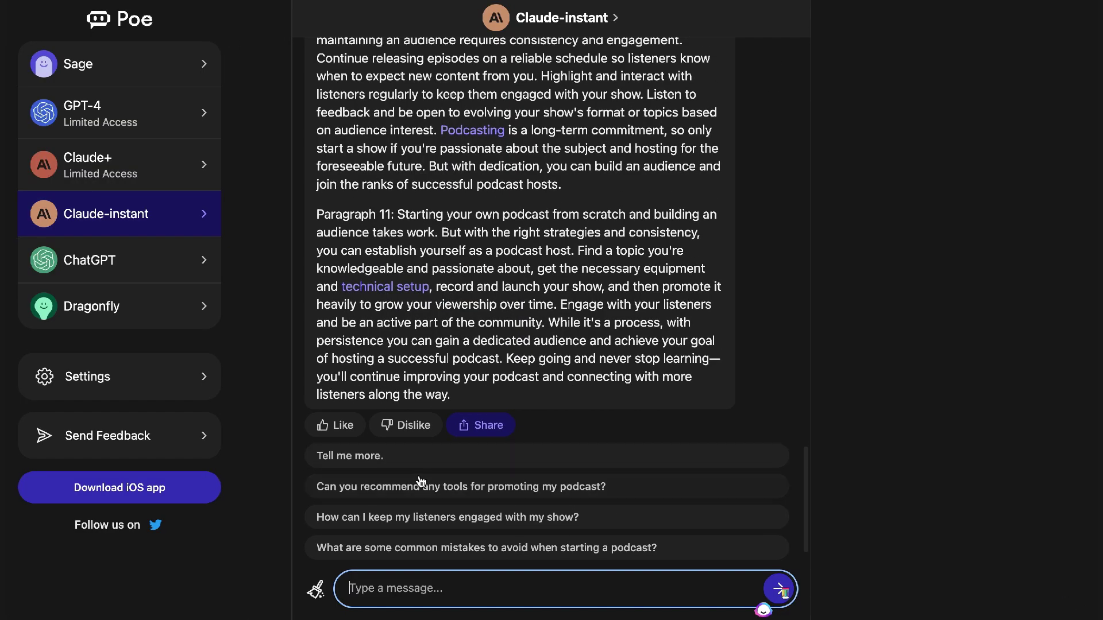
Switch to Poe and examine Claude's outline and code for a Chrome extension that extracts questions from an article.
click(421, 484)
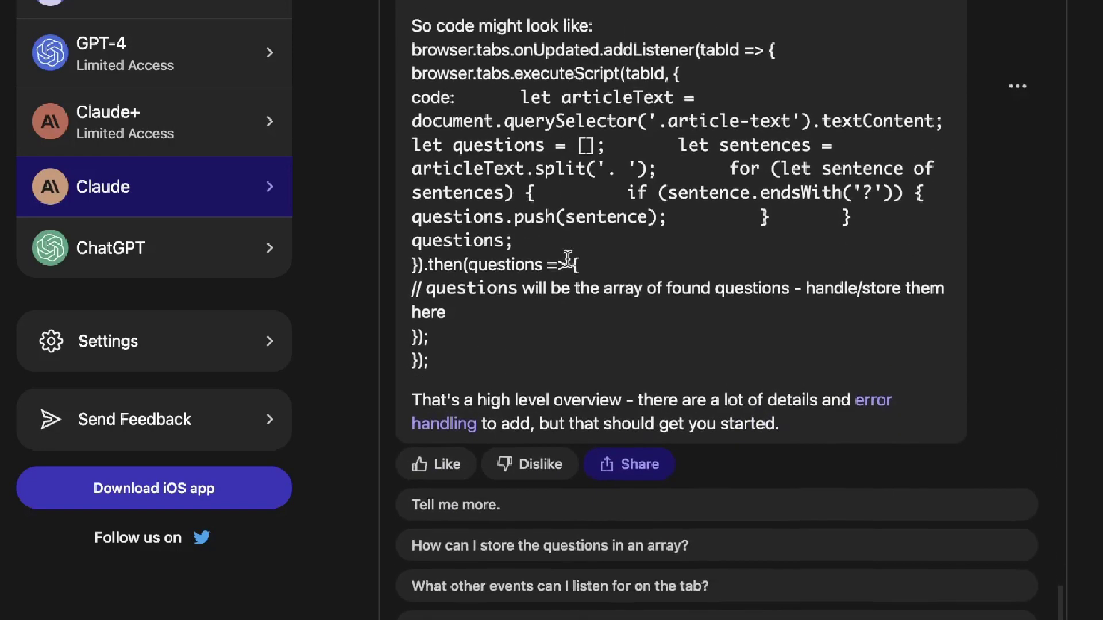
scroll(569, 259, up, 5)
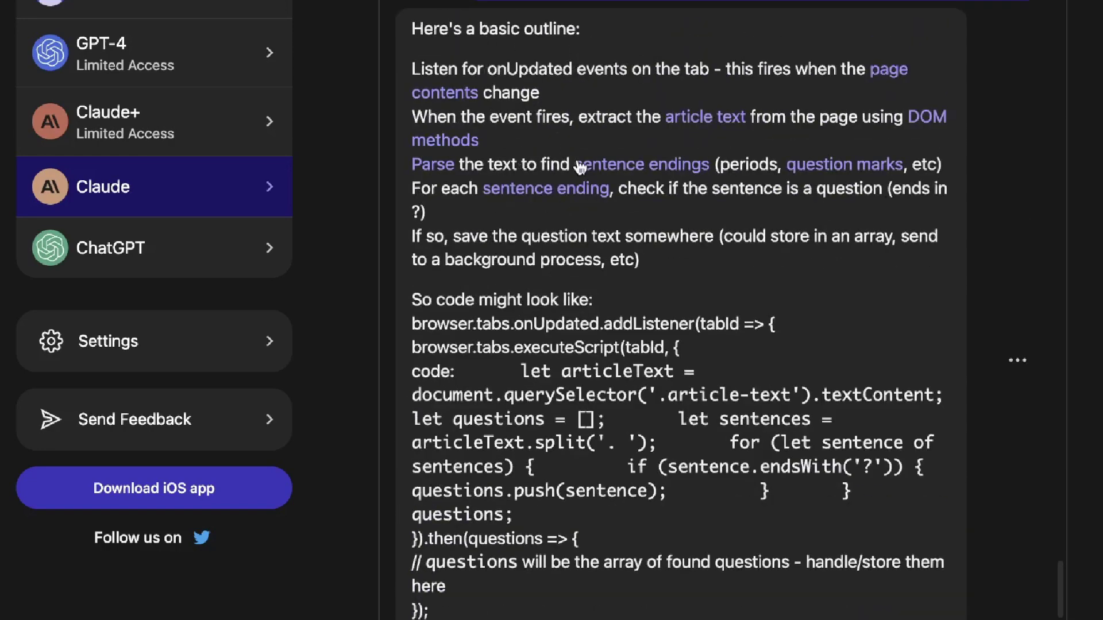
scroll(574, 172, down, 3)
scroll(678, 344, down, 2)
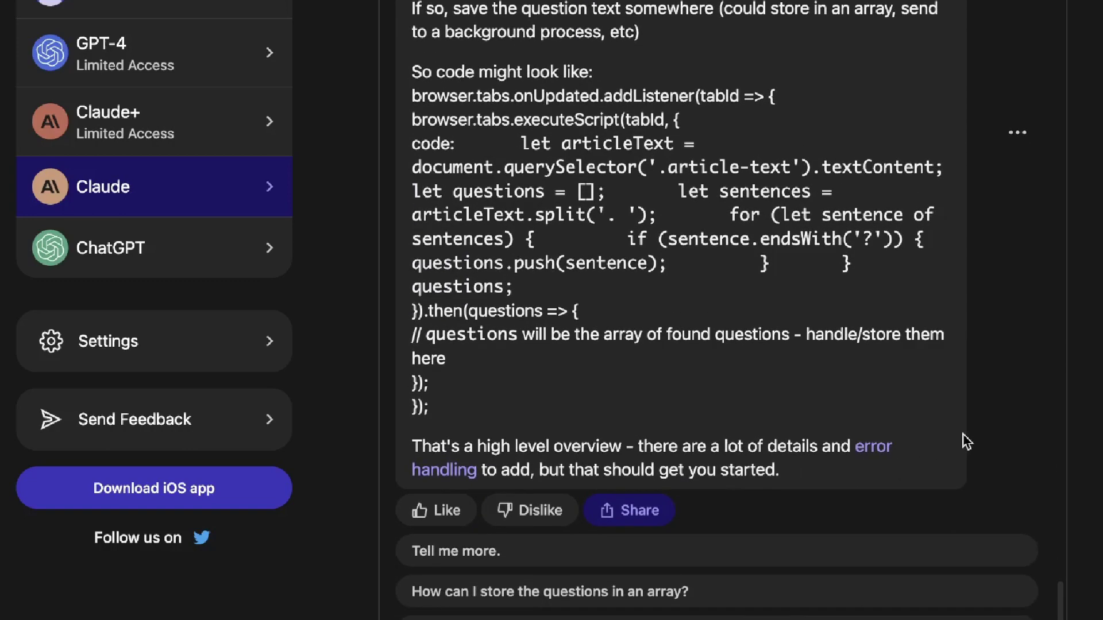
scroll(965, 442, down, 1)
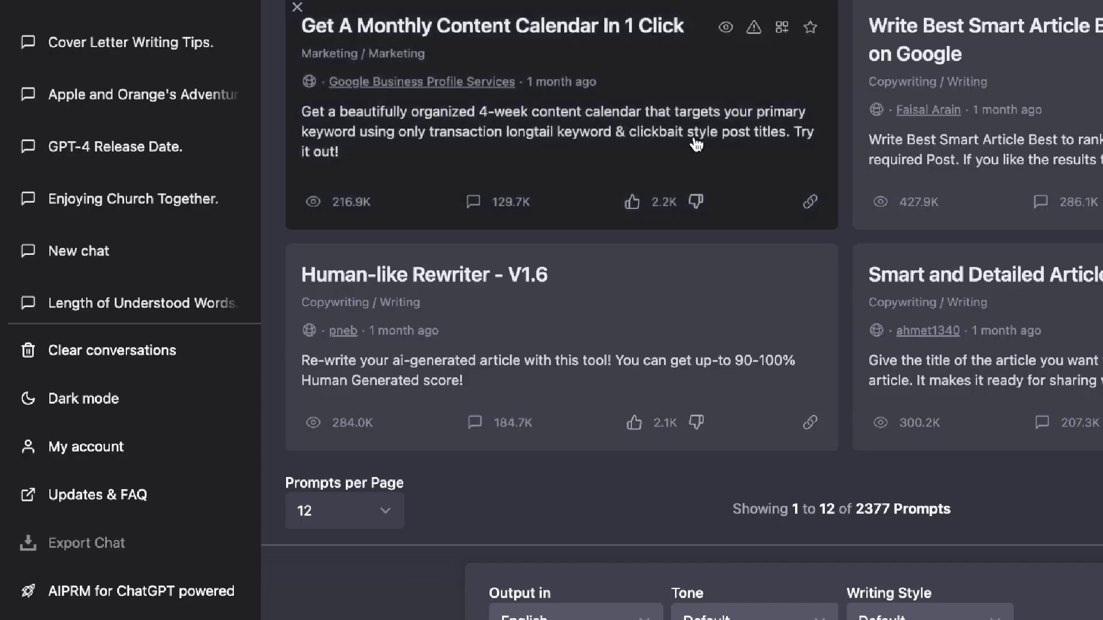
In ChatGPT with the Default (GPT-3.5) model, submit the prompt asking for code for a Chrome extension that extracts questions from a webpage article.
scroll(696, 143, up, 15)
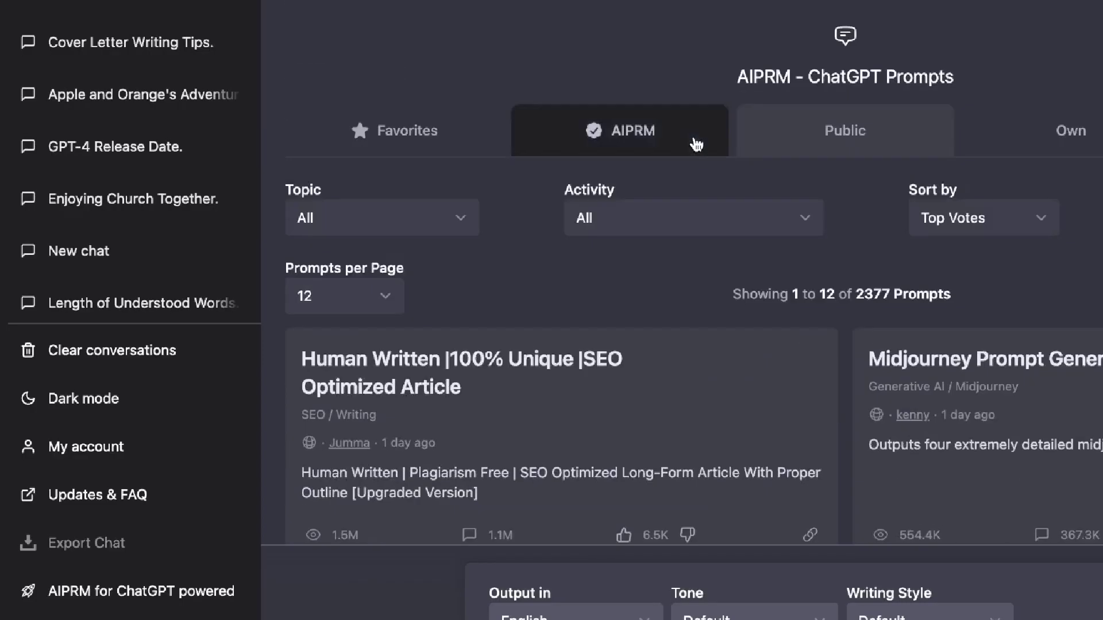
click(793, 4)
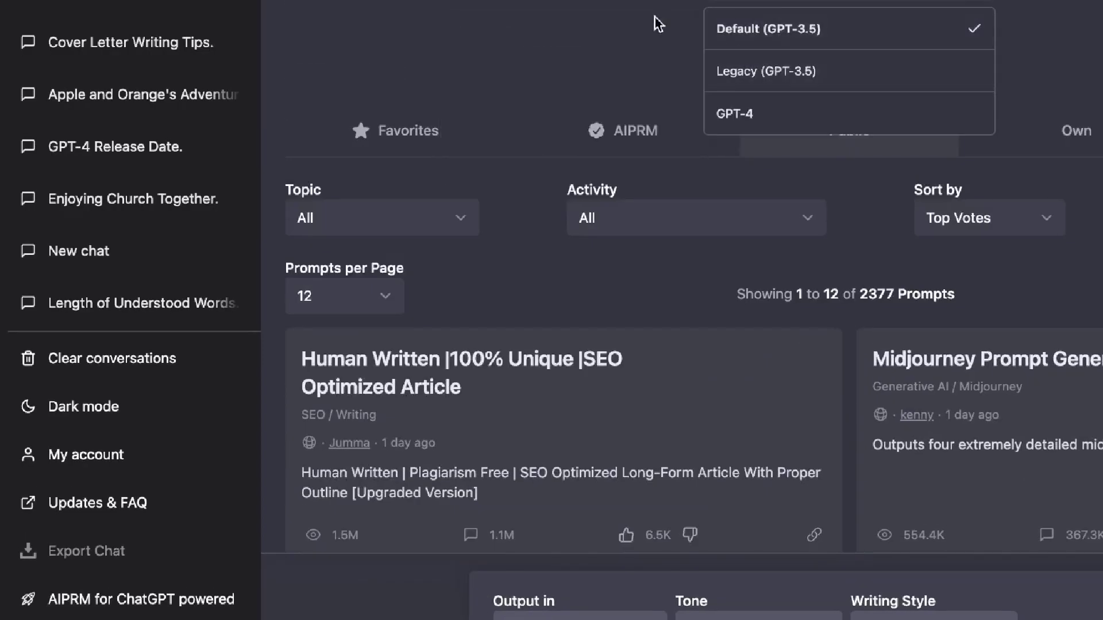
mouse_move(768, 89)
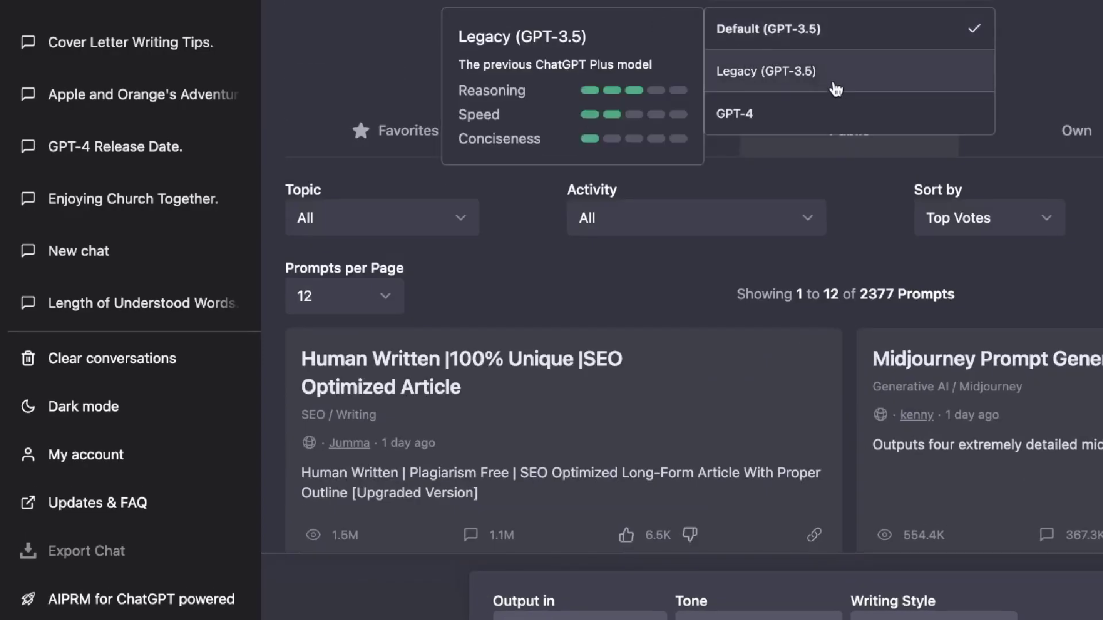
click(826, 30)
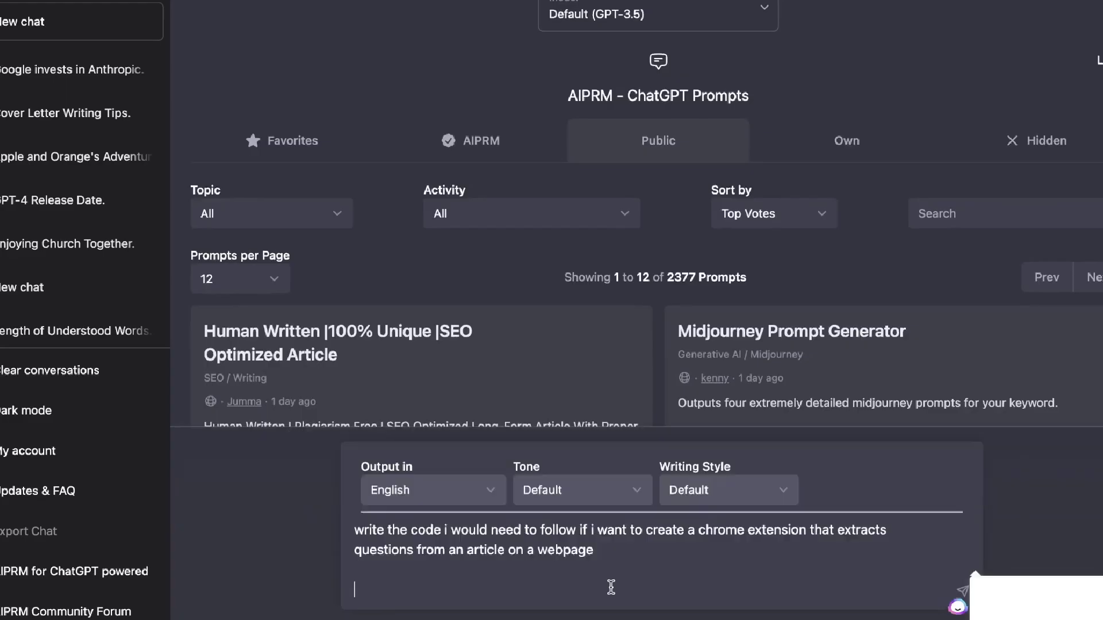
key(shift+Return)
key(Return)
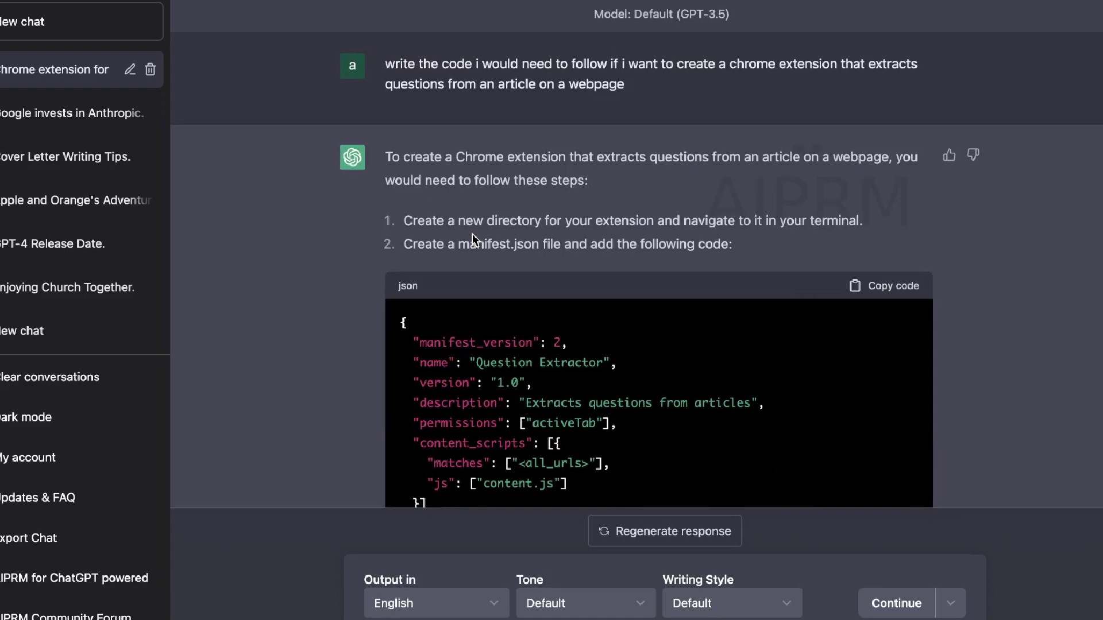
Read through ChatGPT's extension instructions, covering the manifest.json, content.js and background.js code and the loading steps.
scroll(473, 234, down, 2)
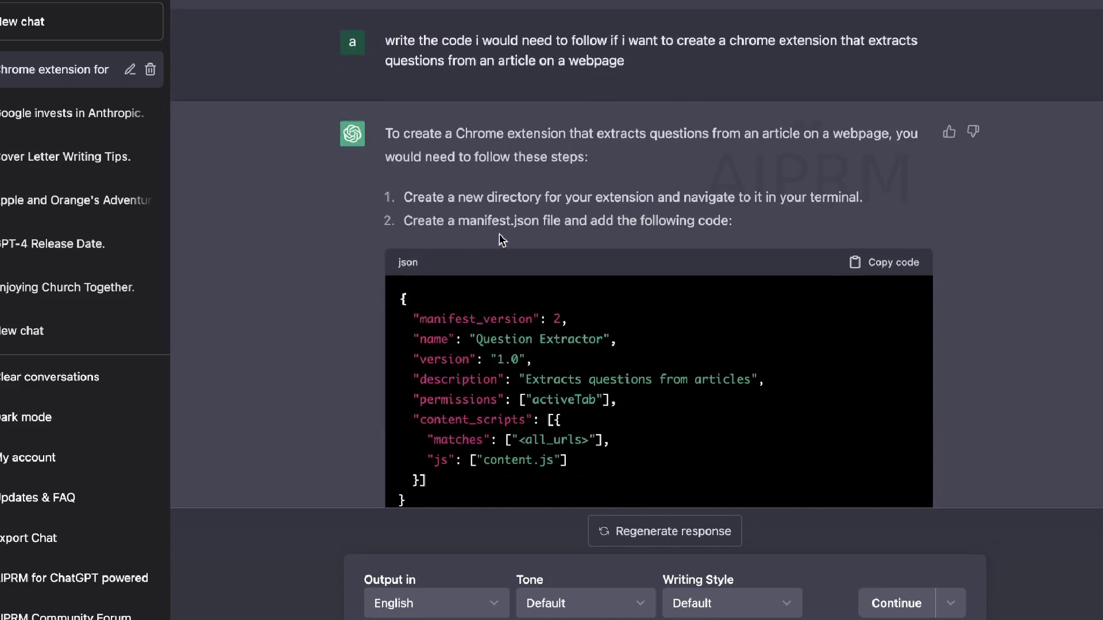
scroll(576, 237, down, 7)
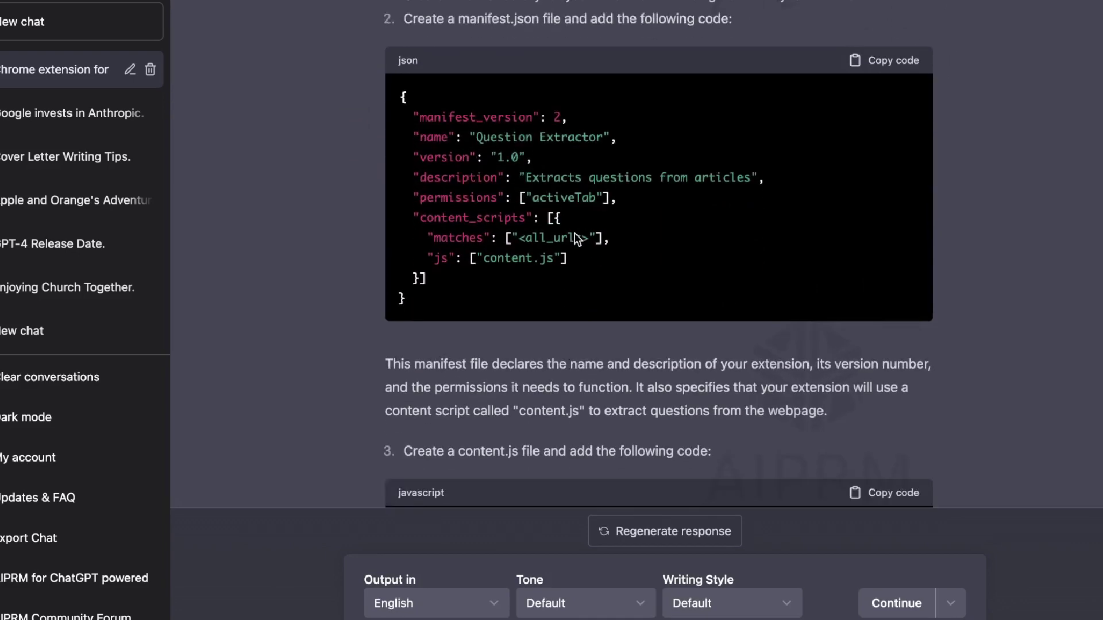
scroll(575, 232, down, 6)
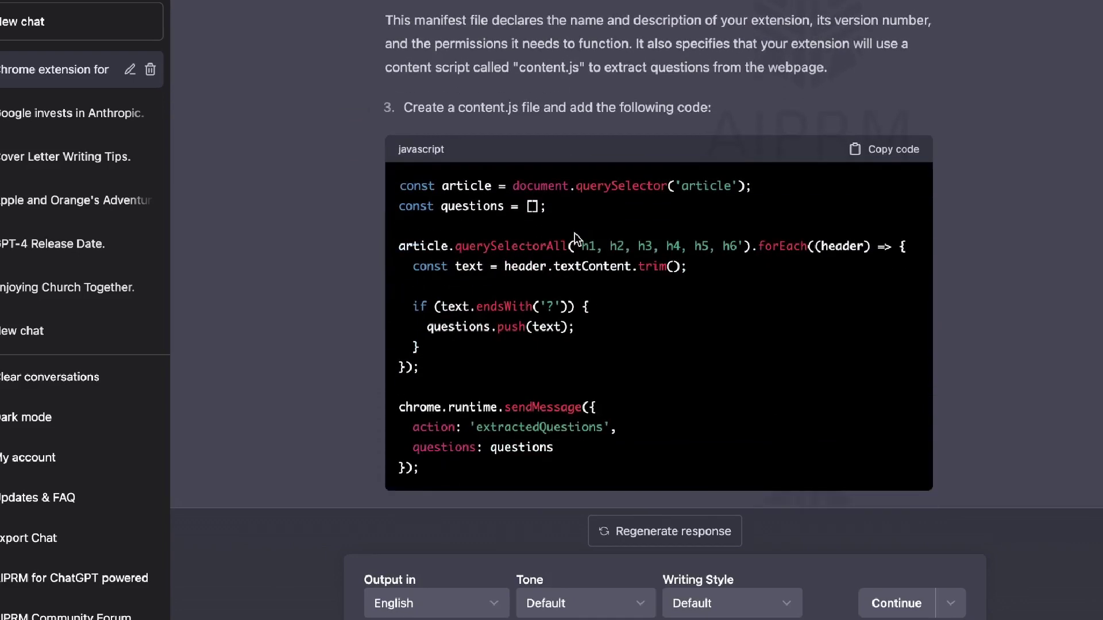
scroll(575, 233, down, 1)
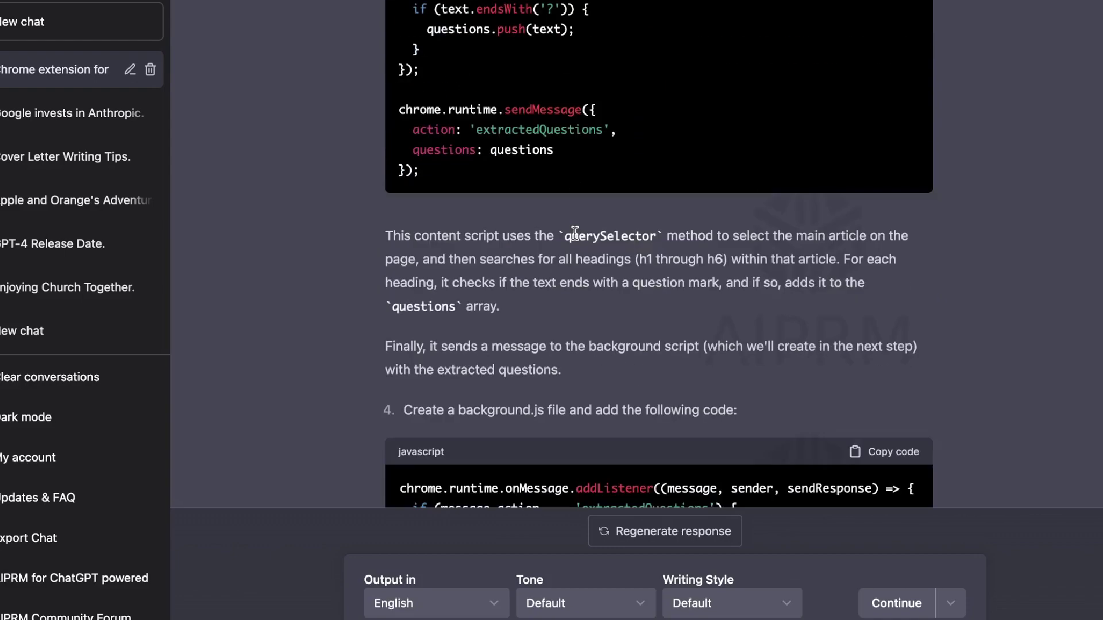
scroll(574, 233, down, 7)
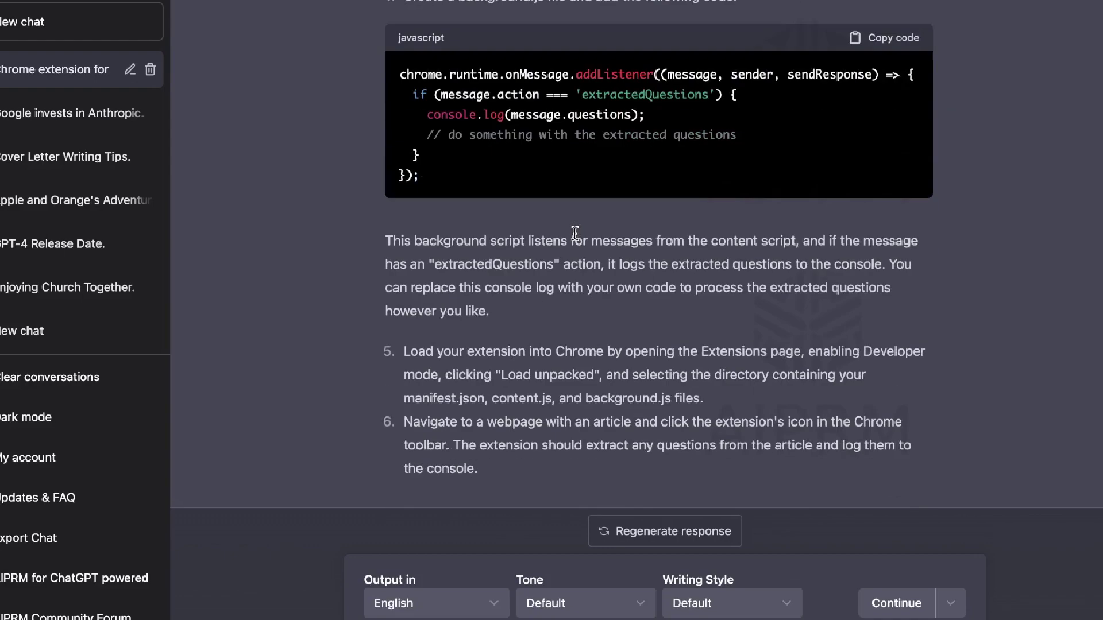
scroll(575, 232, up, 3)
scroll(575, 232, down, 2)
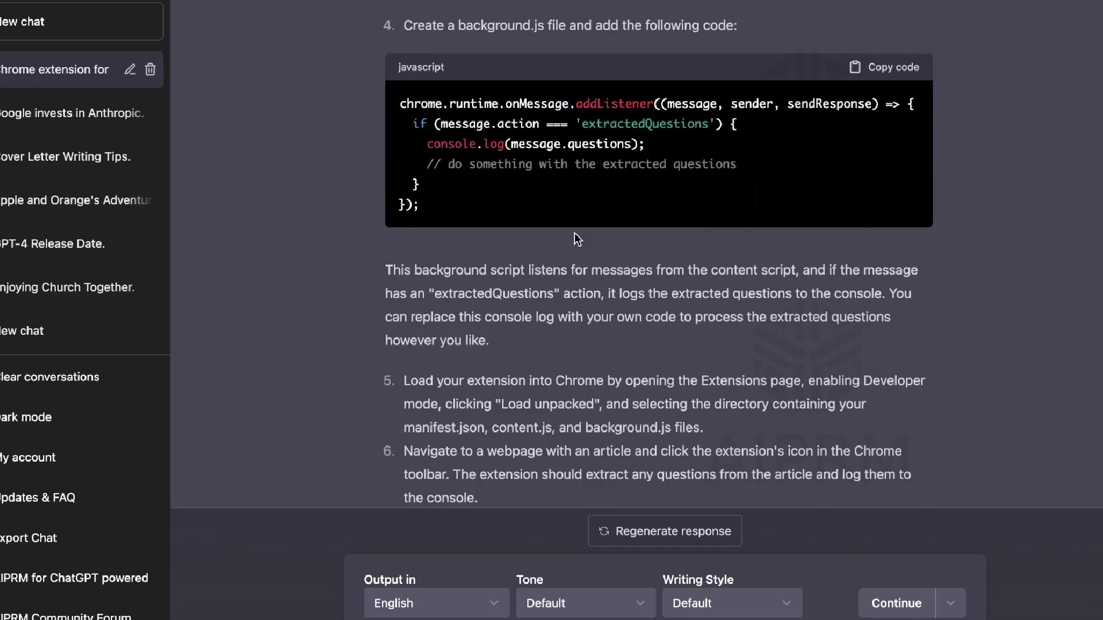
scroll(575, 233, down, 1)
scroll(575, 232, up, 15)
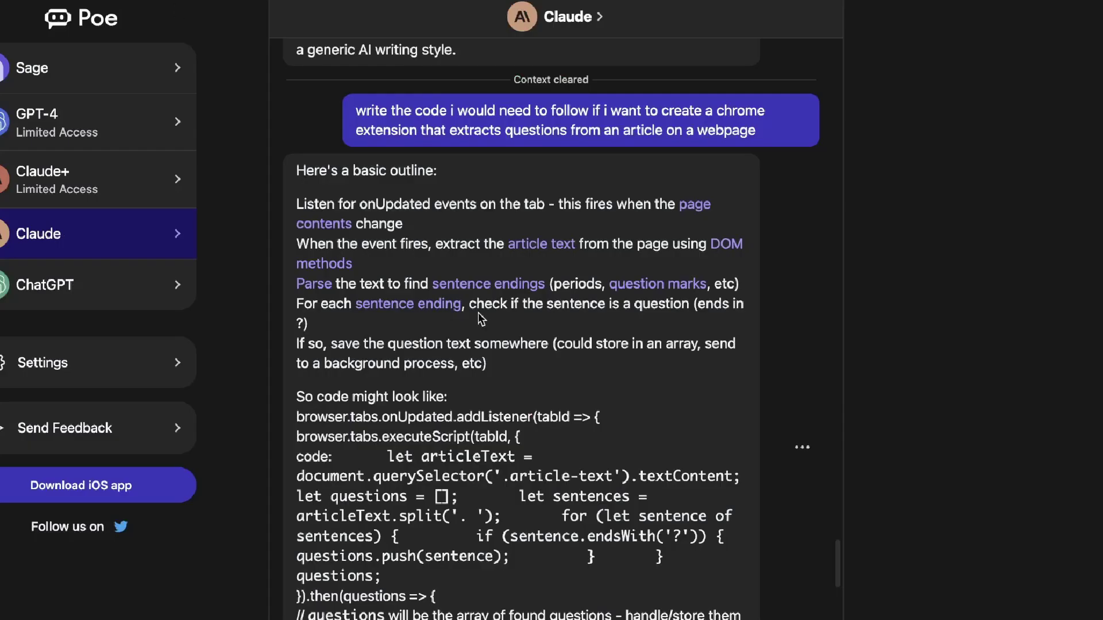
Compare Claude's outline, code and suggested follow-up questions in Poe with ChatGPT's answer to the same Chrome extension prompt.
scroll(481, 319, down, 1)
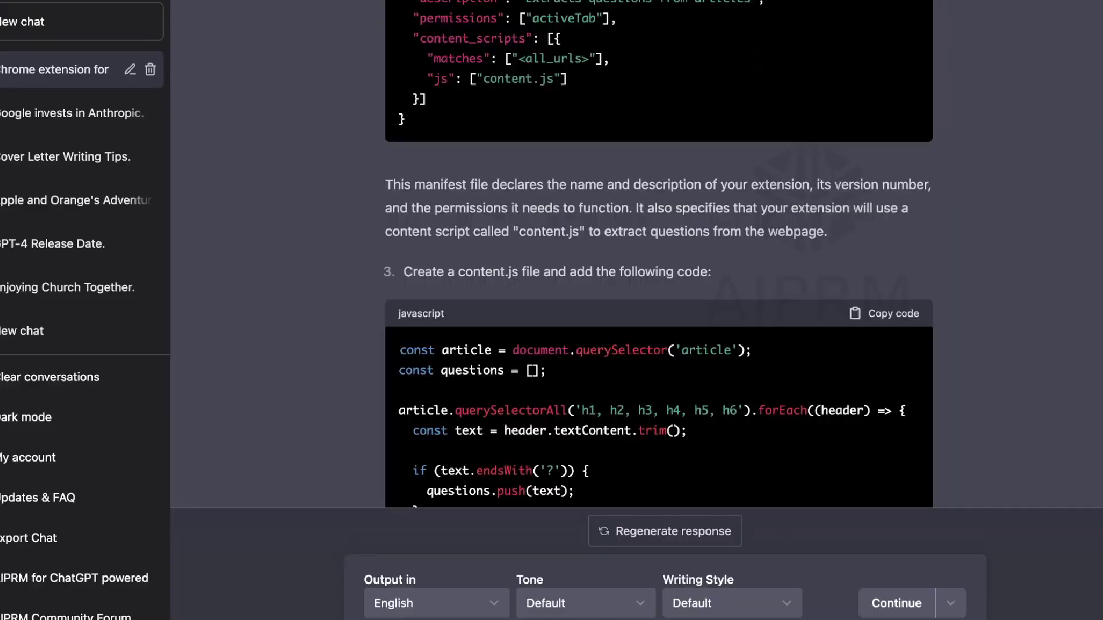
scroll(640, 213, up, 10)
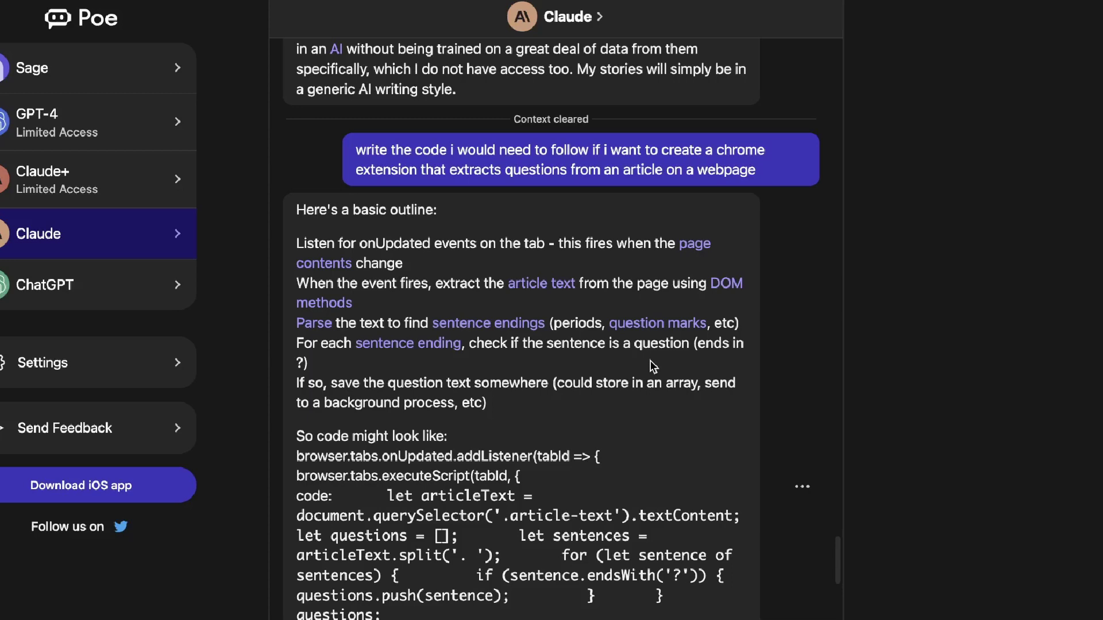
scroll(653, 367, down, 1)
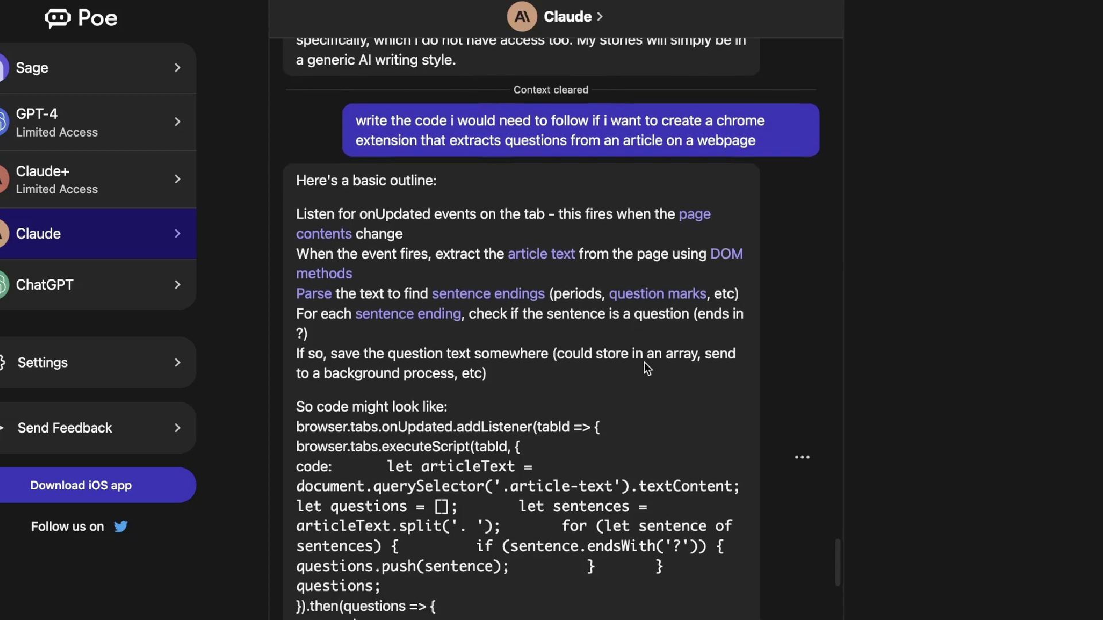
scroll(644, 363, down, 4)
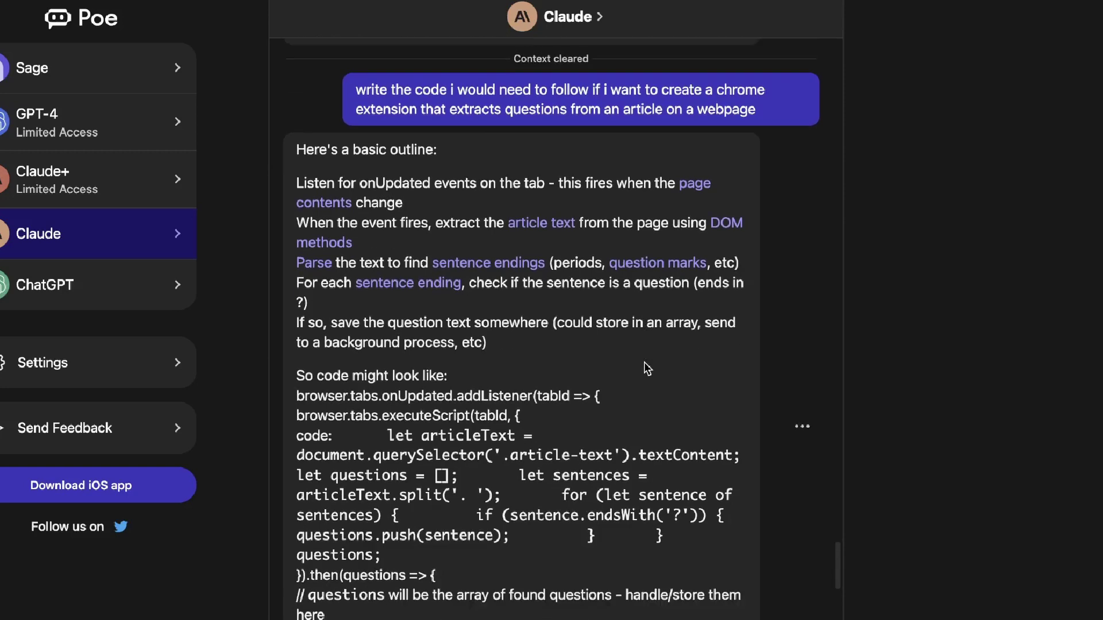
scroll(554, 249, down, 7)
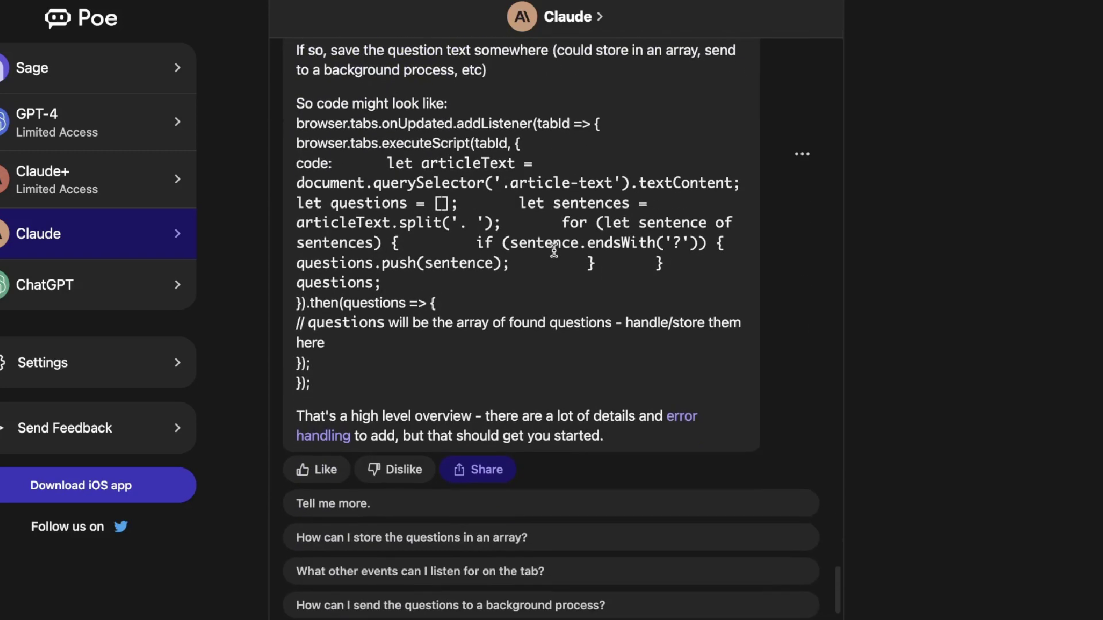
scroll(535, 317, down, 2)
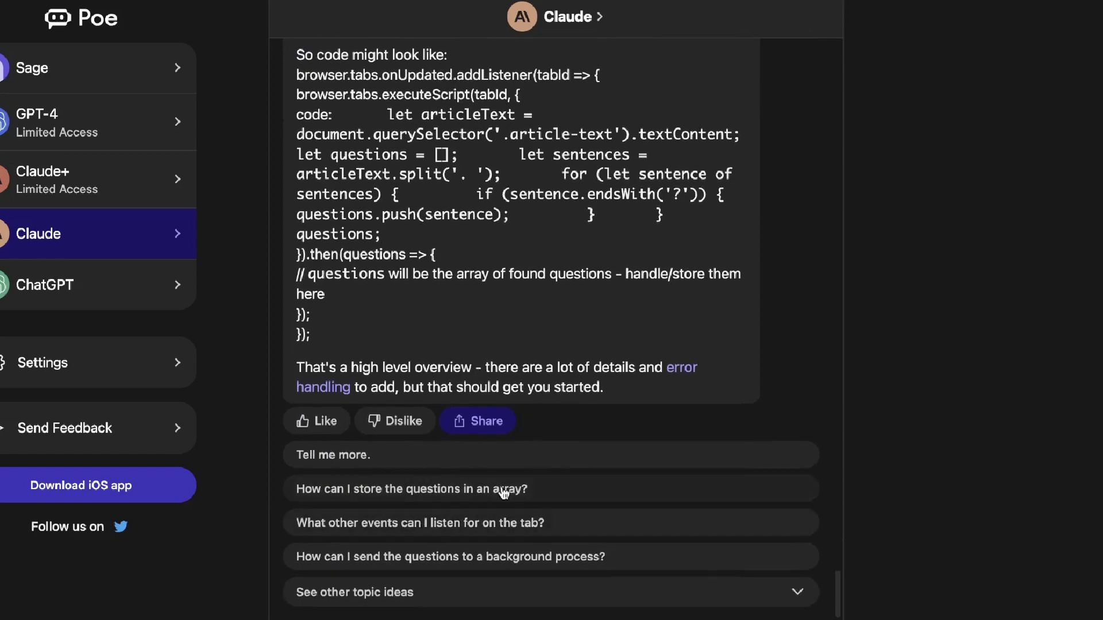
scroll(505, 491, up, 3)
scroll(615, 405, down, 3)
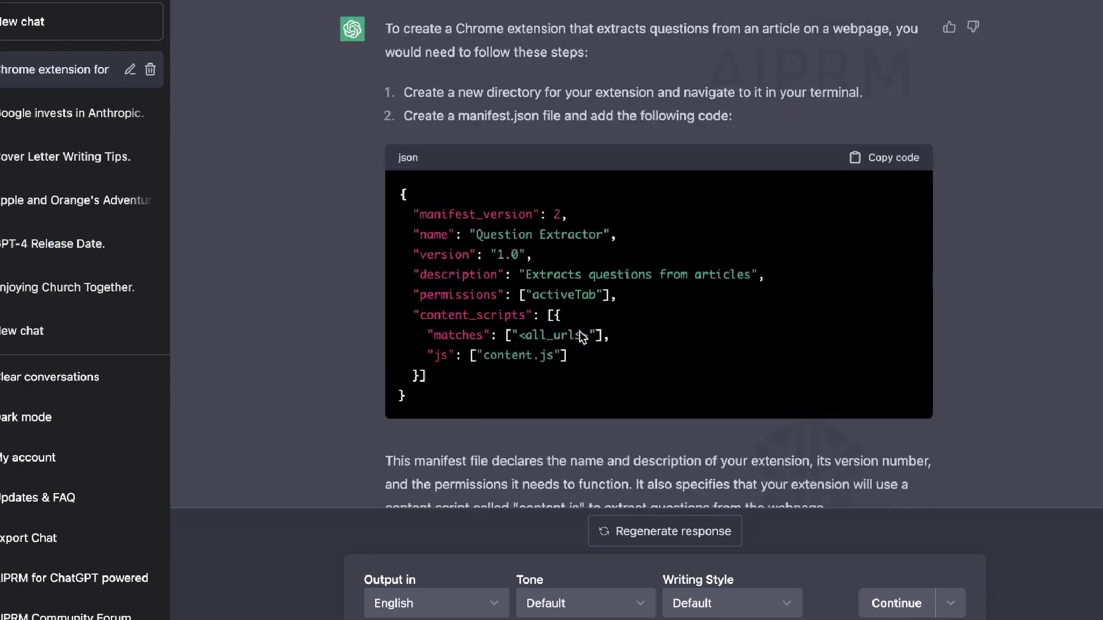
Copy the manifest.json code from ChatGPT's answer and submit it to Claude in Poe for review.
click(866, 204)
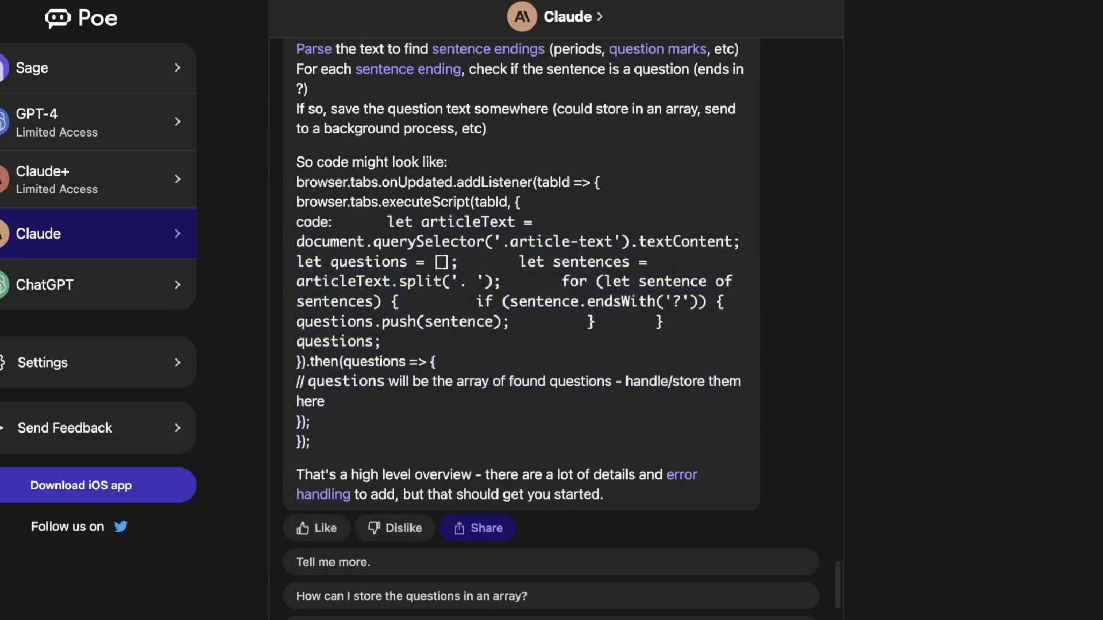
key(Return)
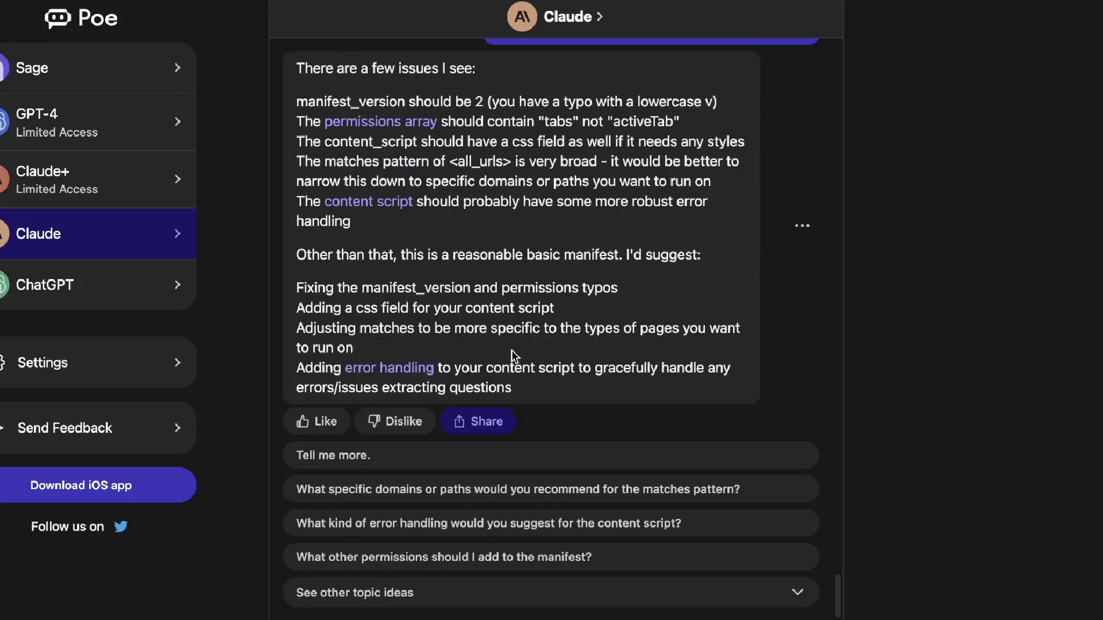
scroll(511, 350, up, 2)
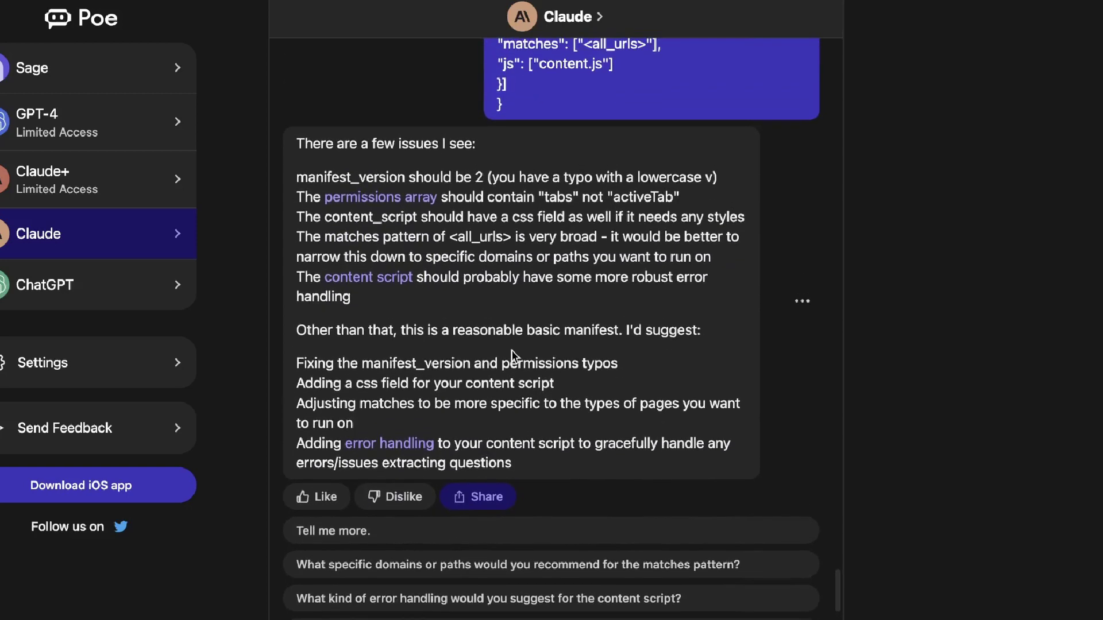
scroll(512, 350, up, 1)
scroll(511, 215, up, 4)
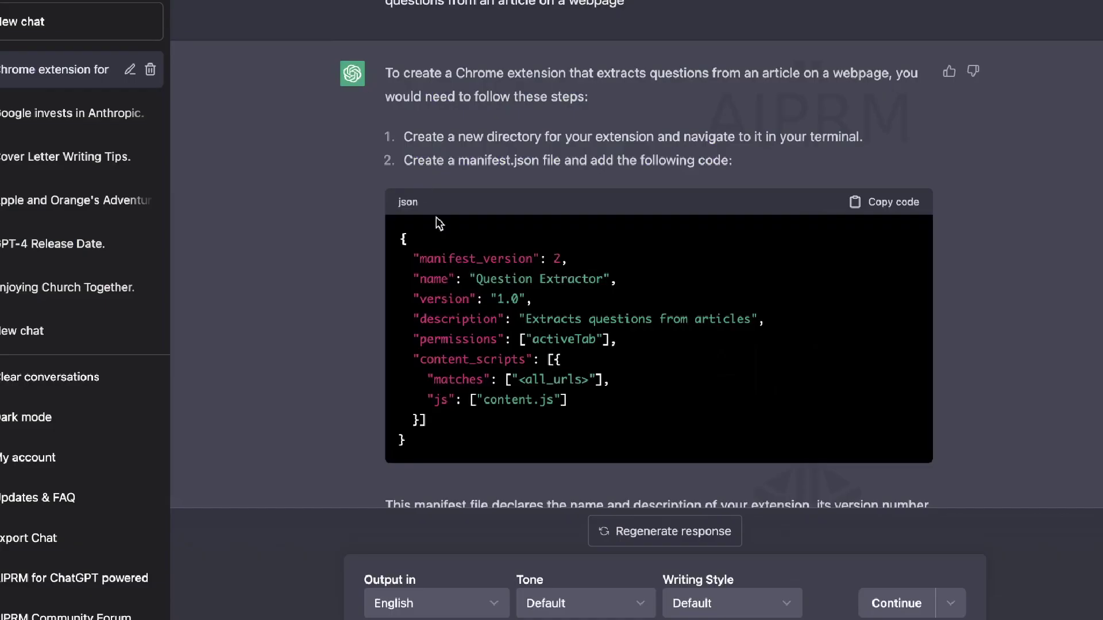
Read ChatGPT's answer to "audit this code" for the manifest.json, from the field-by-field breakdown to the overall verdict.
scroll(436, 216, down, 10)
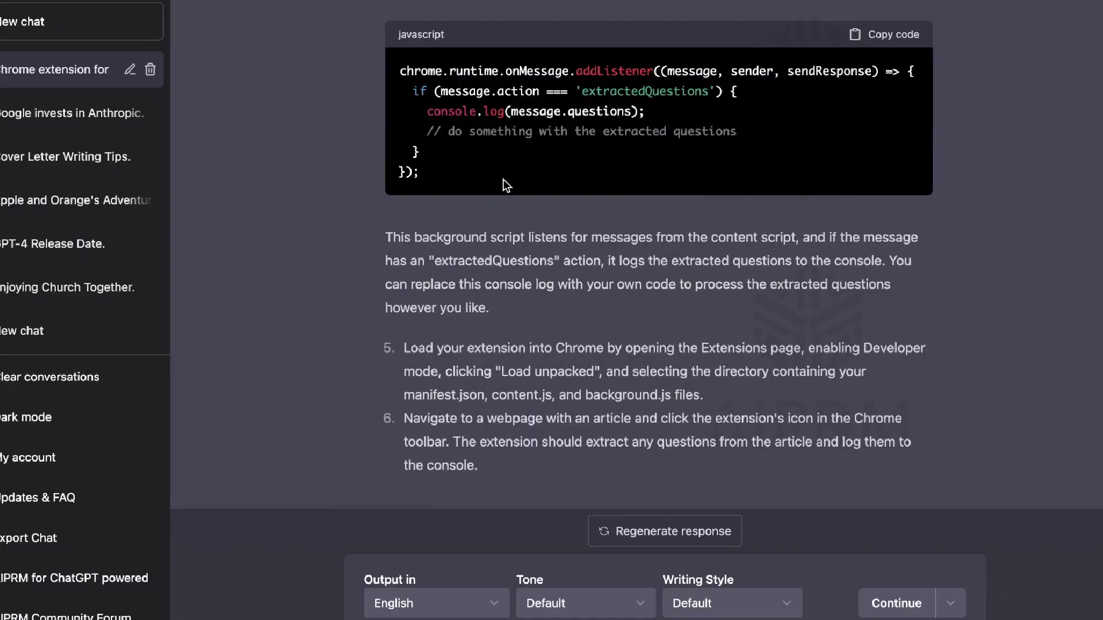
scroll(504, 179, up, 15)
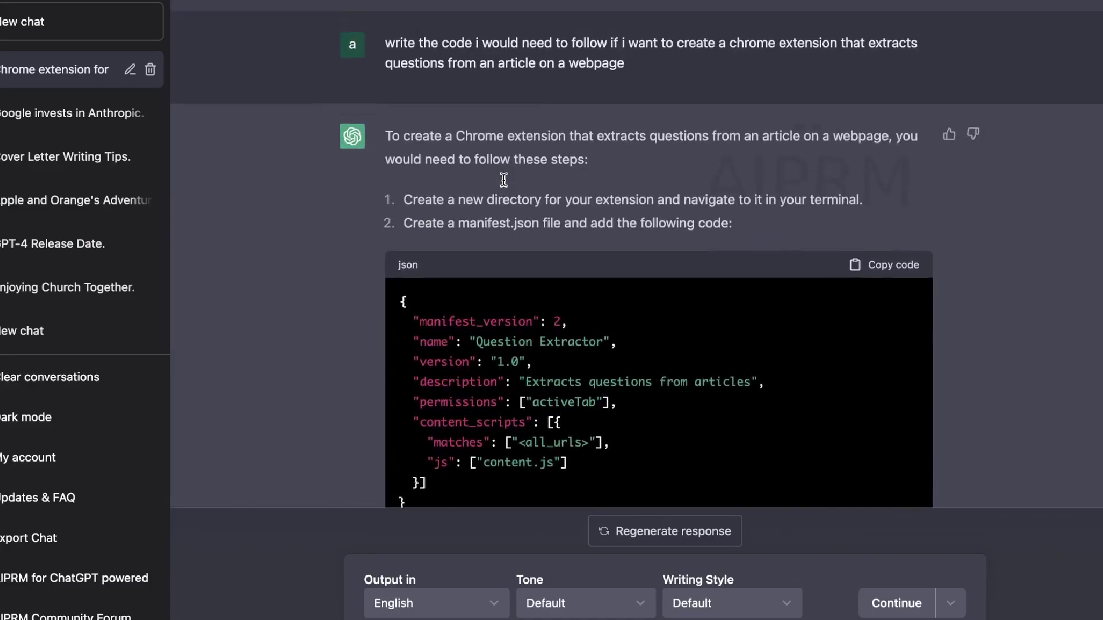
scroll(532, 216, down, 20)
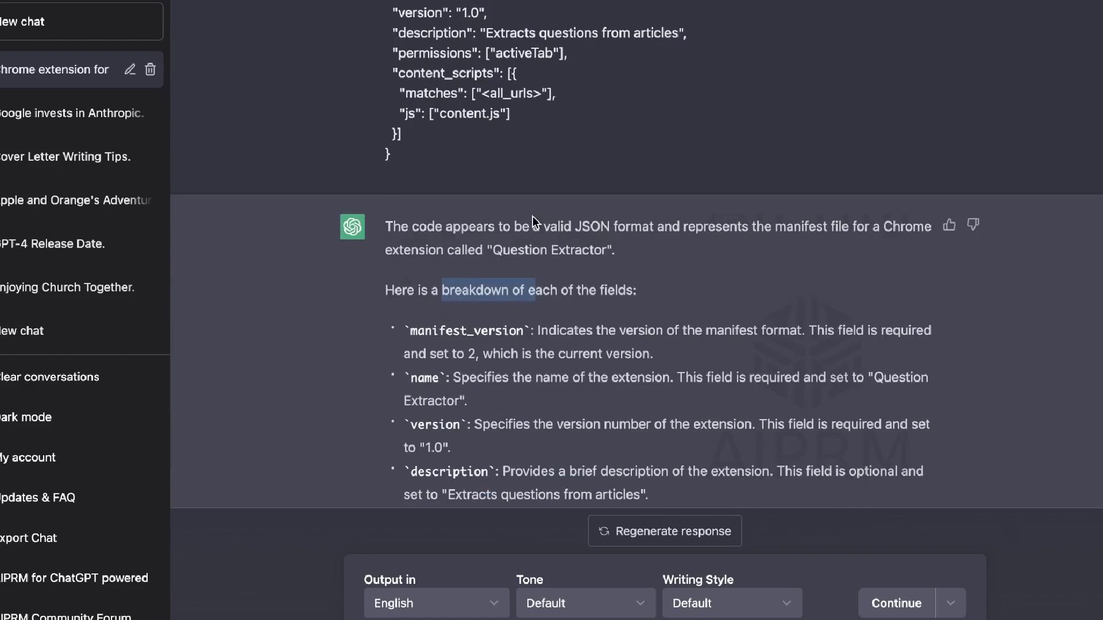
click(520, 290)
scroll(517, 310, down, 1)
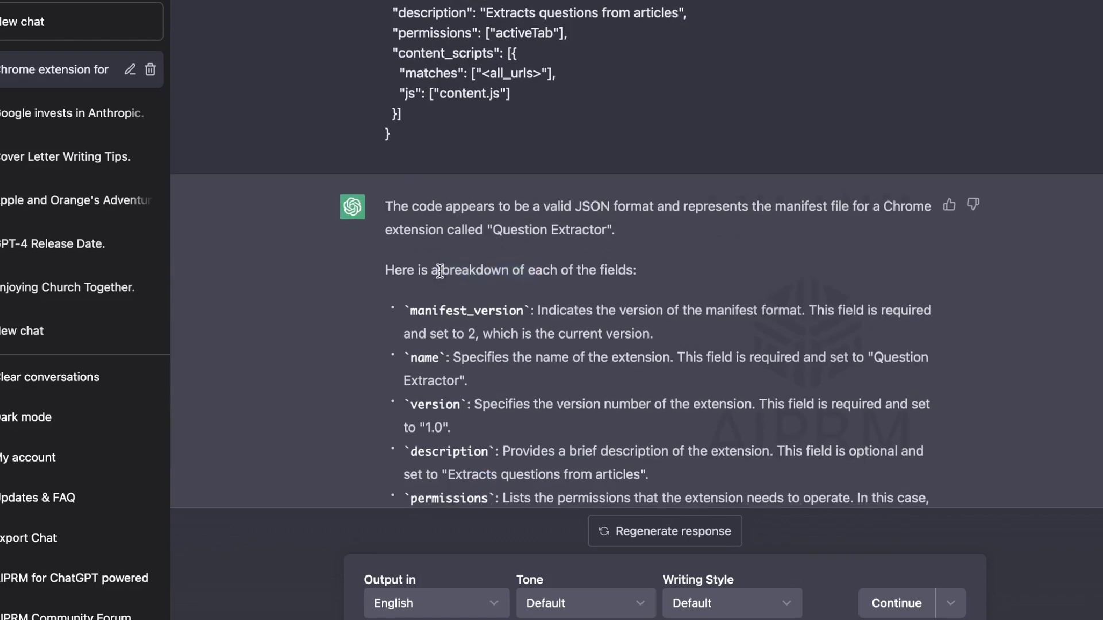
drag(440, 271, 616, 271)
scroll(459, 290, down, 1)
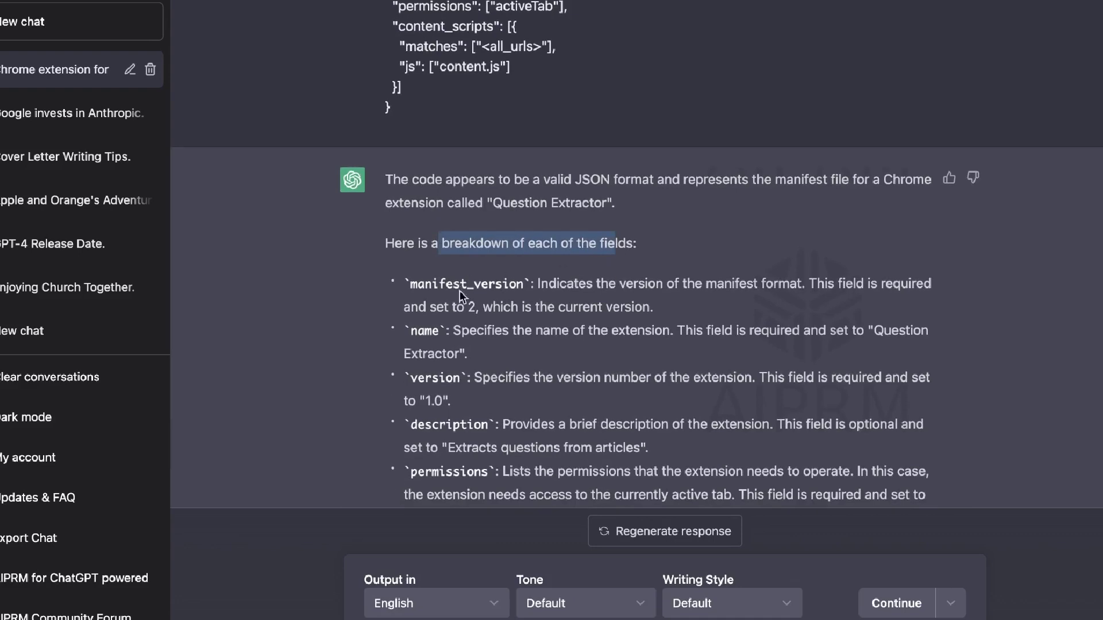
drag(529, 291, 409, 287)
scroll(467, 358, down, 3)
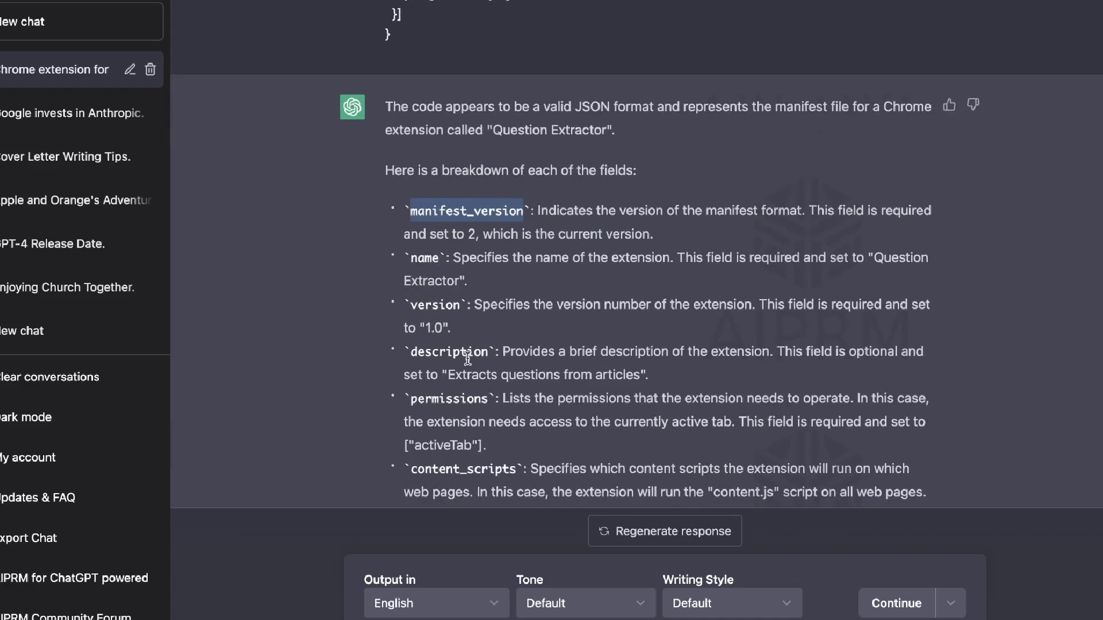
scroll(468, 359, down, 2)
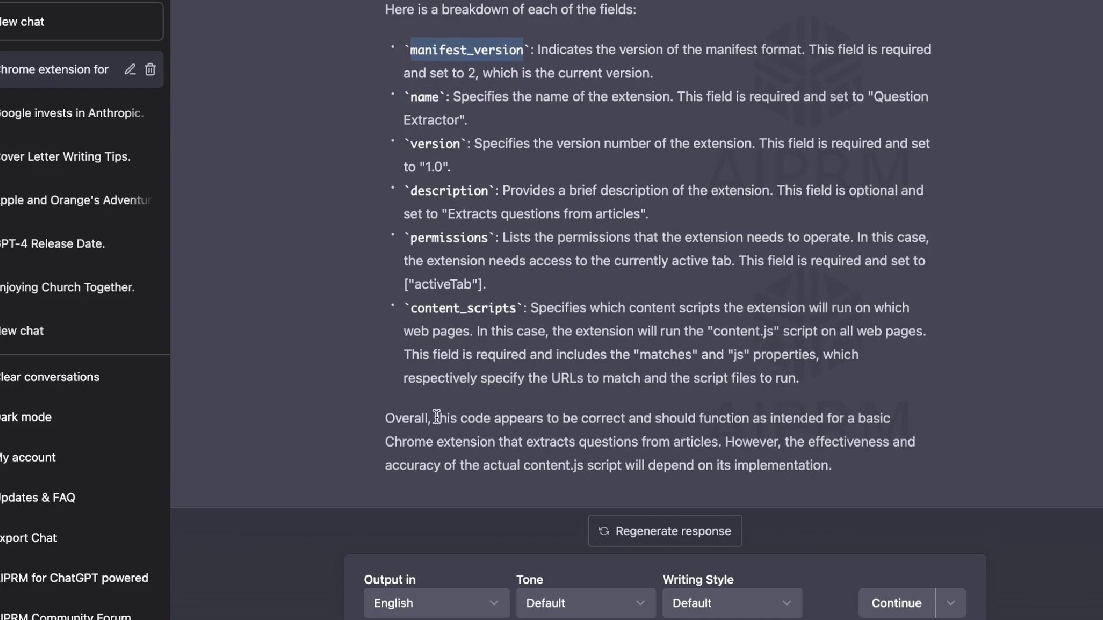
drag(435, 418, 627, 437)
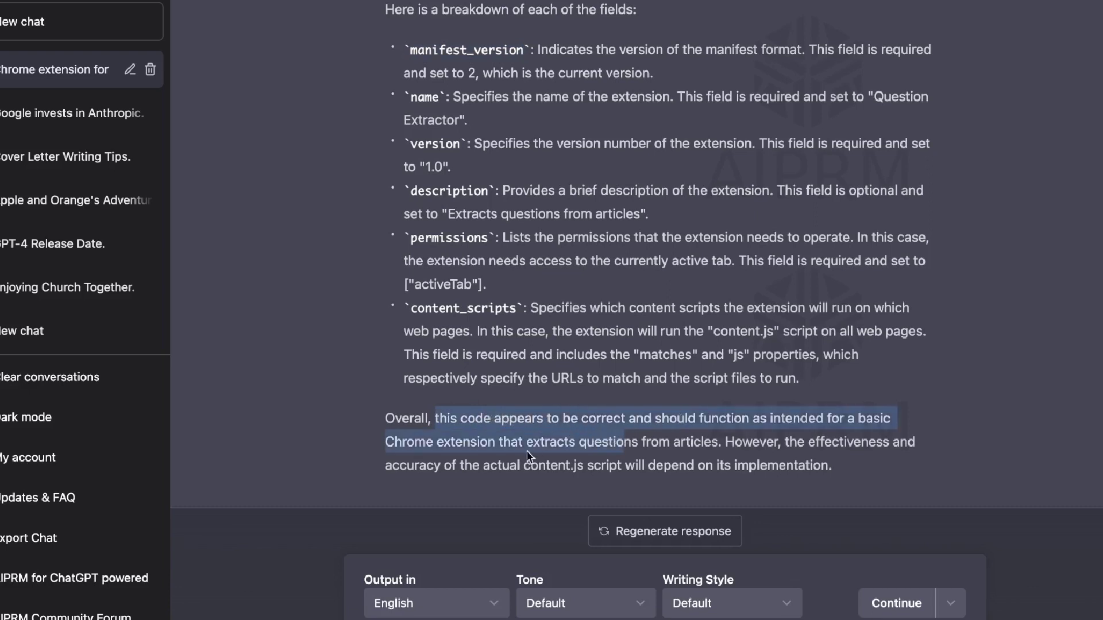
click(629, 451)
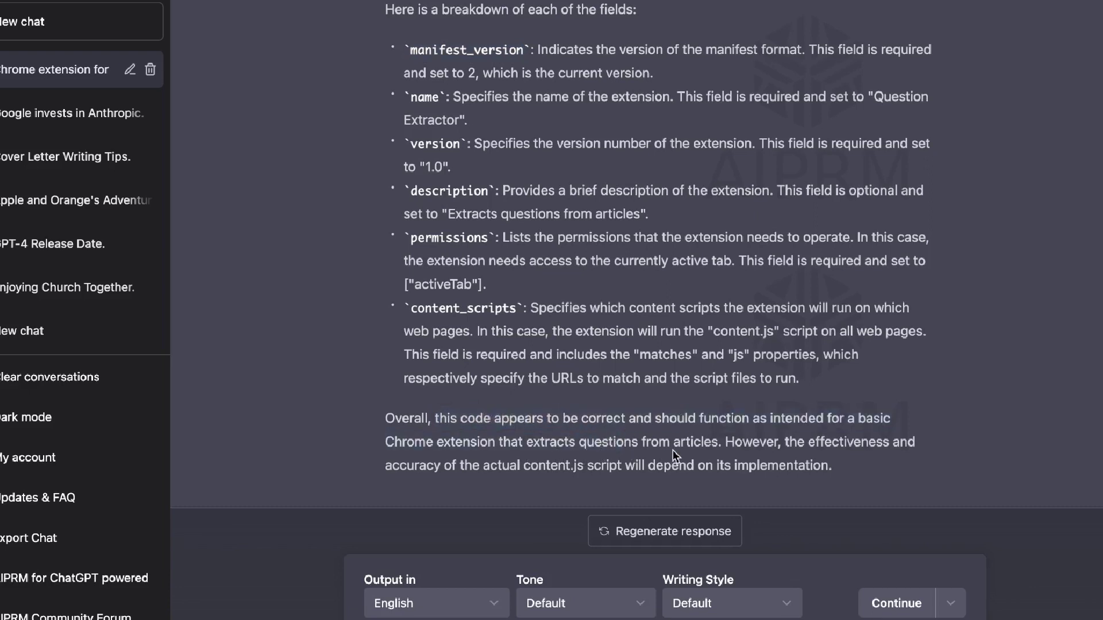
Compare Claude's manifest.json audit in Poe with ChatGPT's audit of the same code.
scroll(730, 316, up, 8)
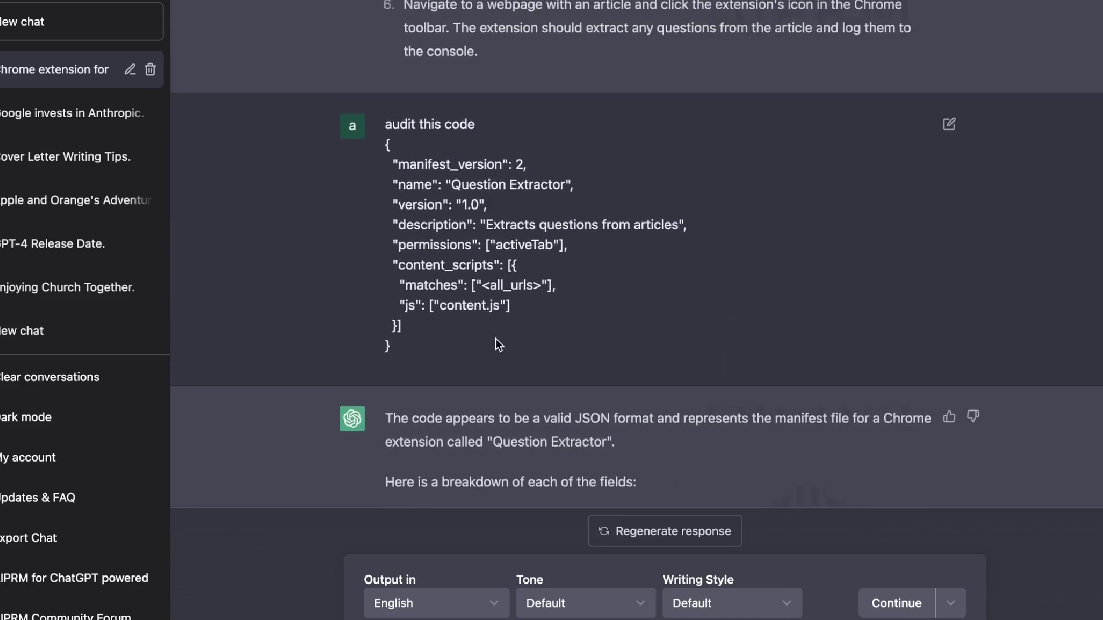
scroll(495, 339, down, 3)
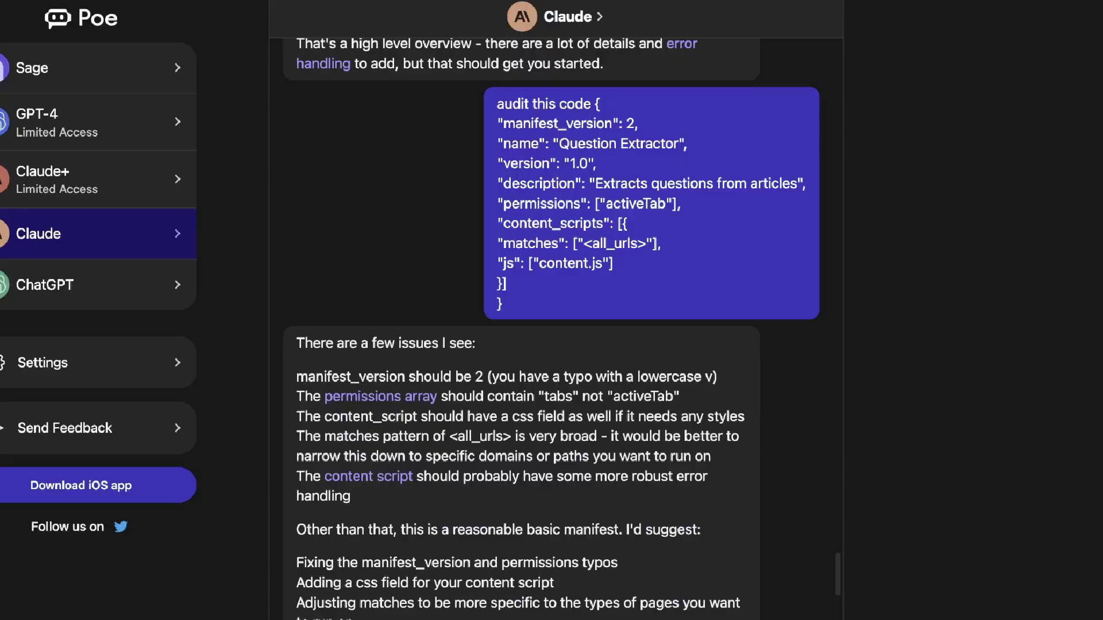
scroll(452, 231, down, 2)
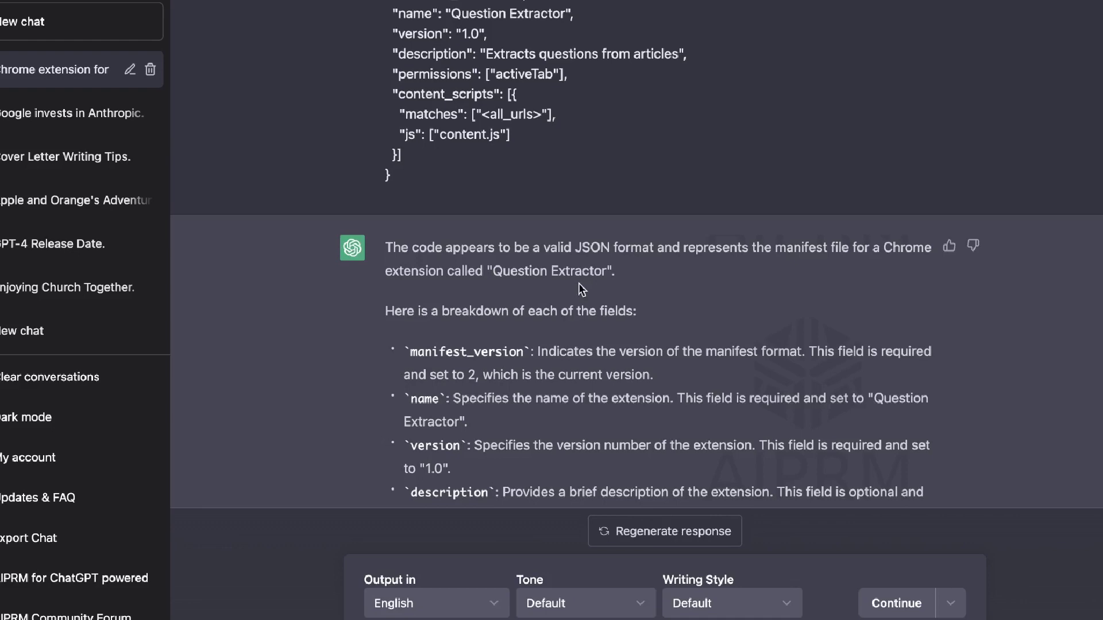
scroll(578, 284, down, 5)
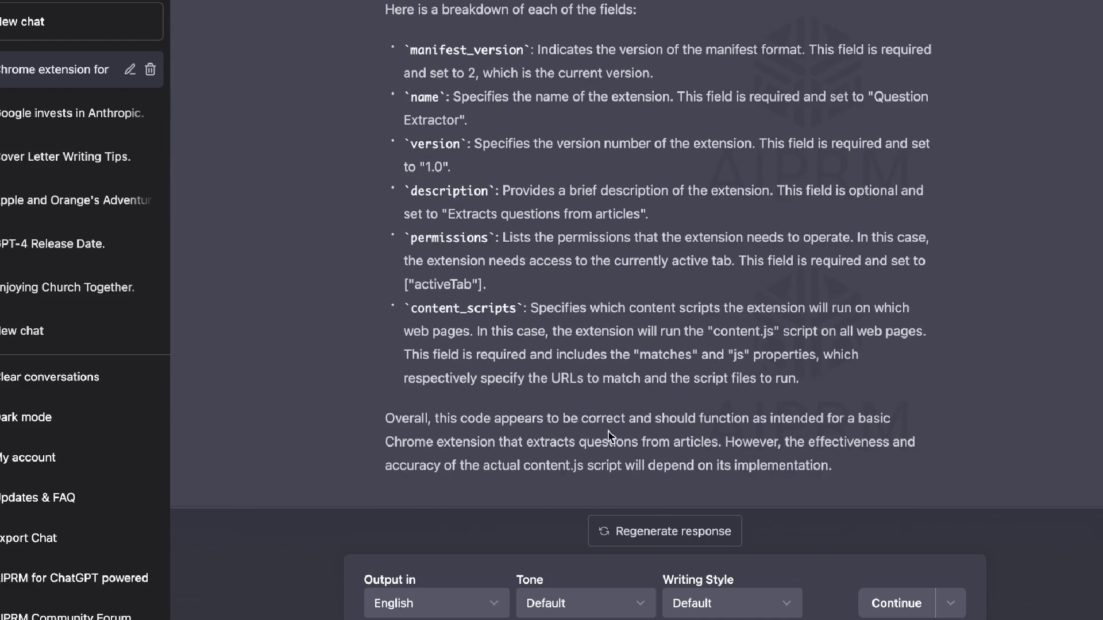
drag(718, 442, 621, 440)
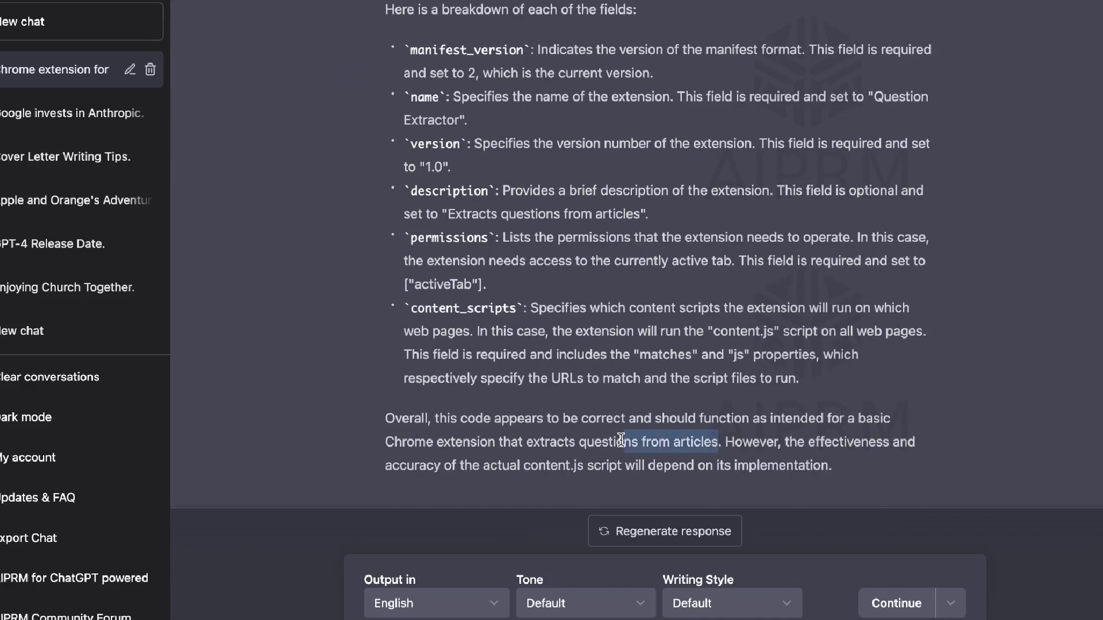
scroll(621, 440, up, 2)
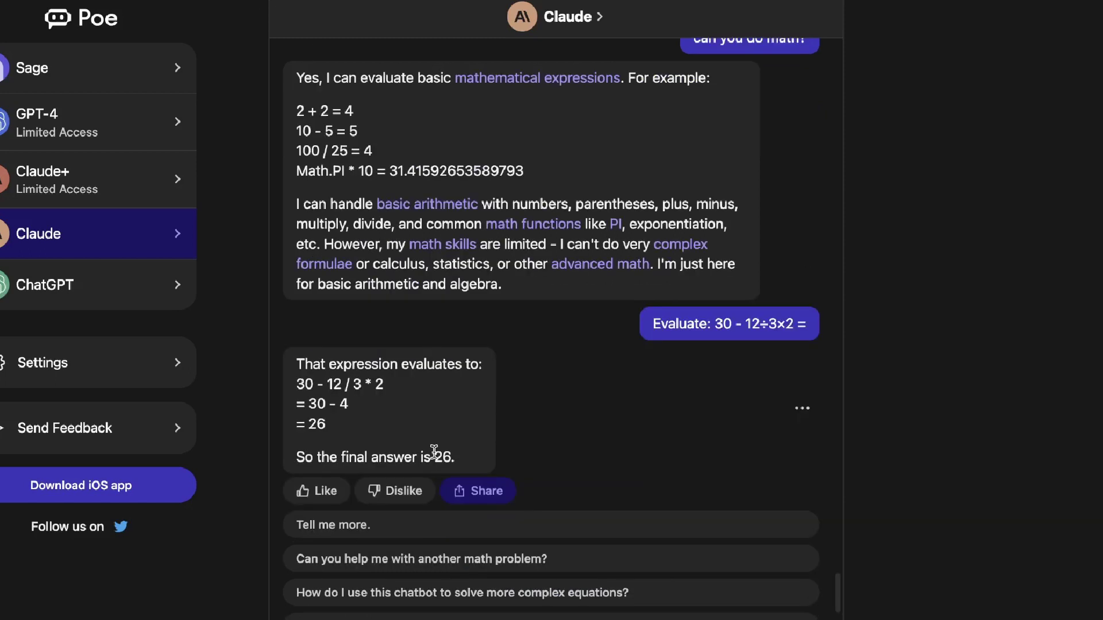
Compare Claude's and ChatGPT's answers to algebra problems such as "Evaluate: 30 - 12÷3×2 =", checking the Intermediate Algebra Questions page for the solutions.
drag(435, 454, 453, 455)
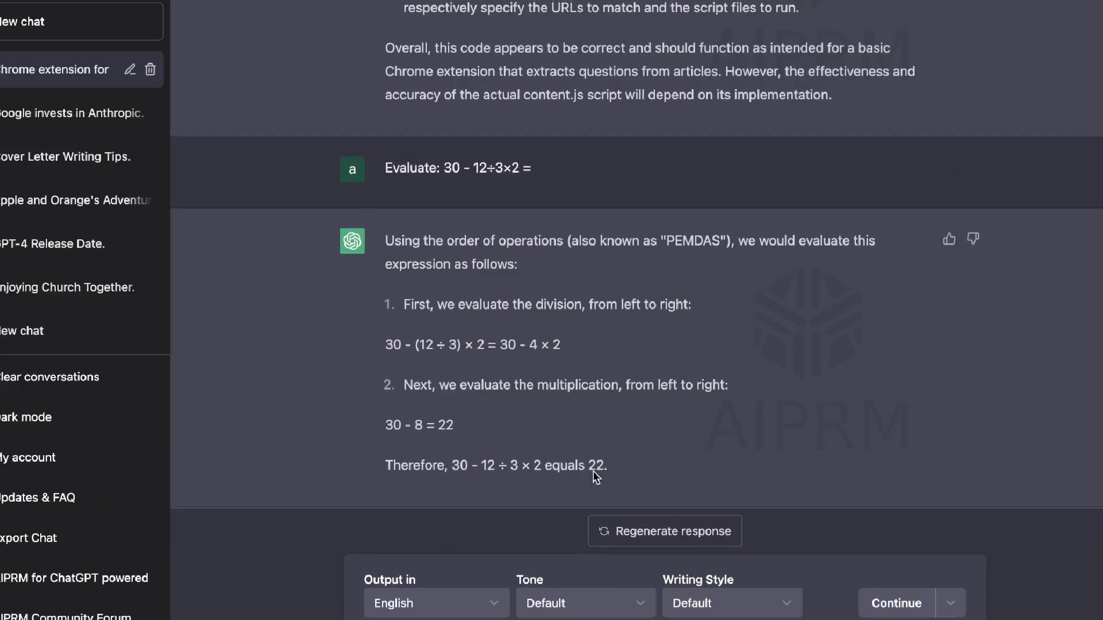
drag(588, 466, 608, 468)
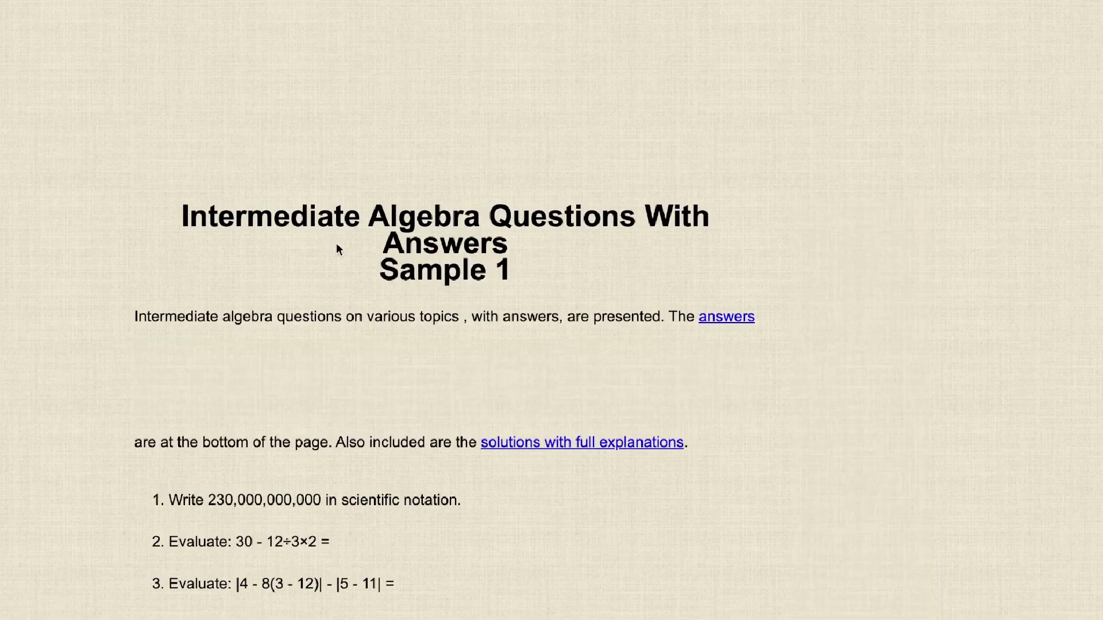
scroll(336, 248, down, 10)
scroll(336, 243, down, 9)
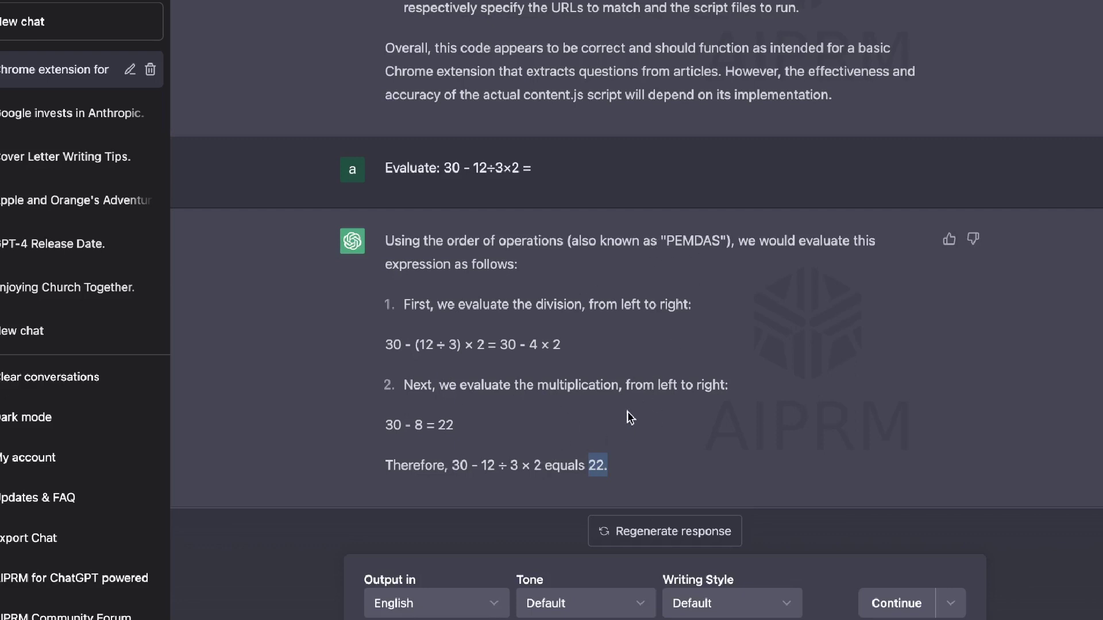
click(595, 467)
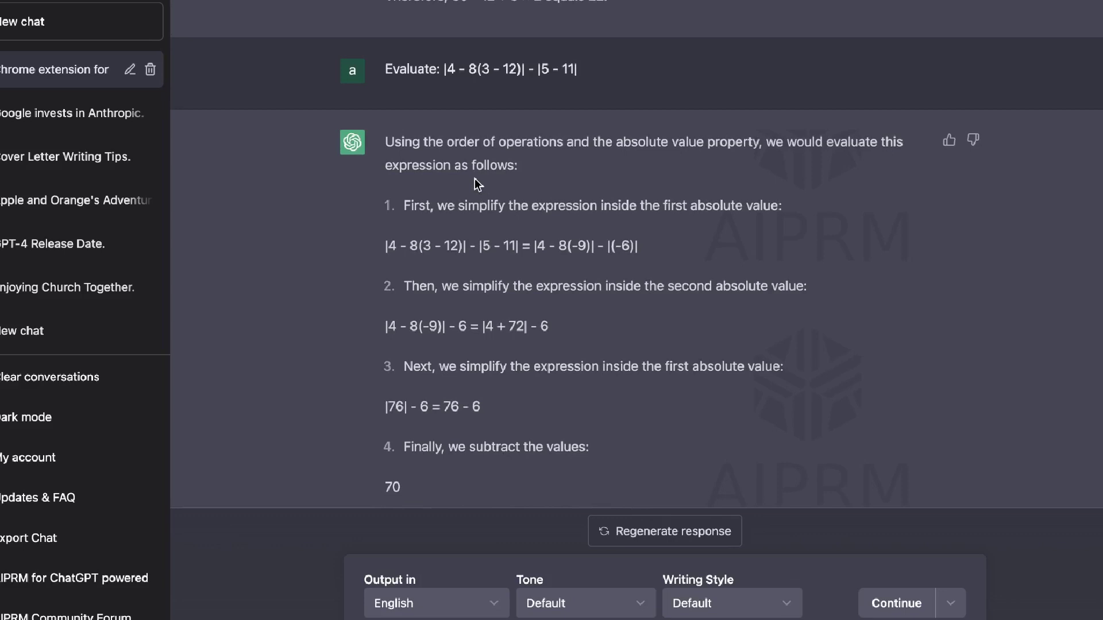
scroll(475, 184, down, 1)
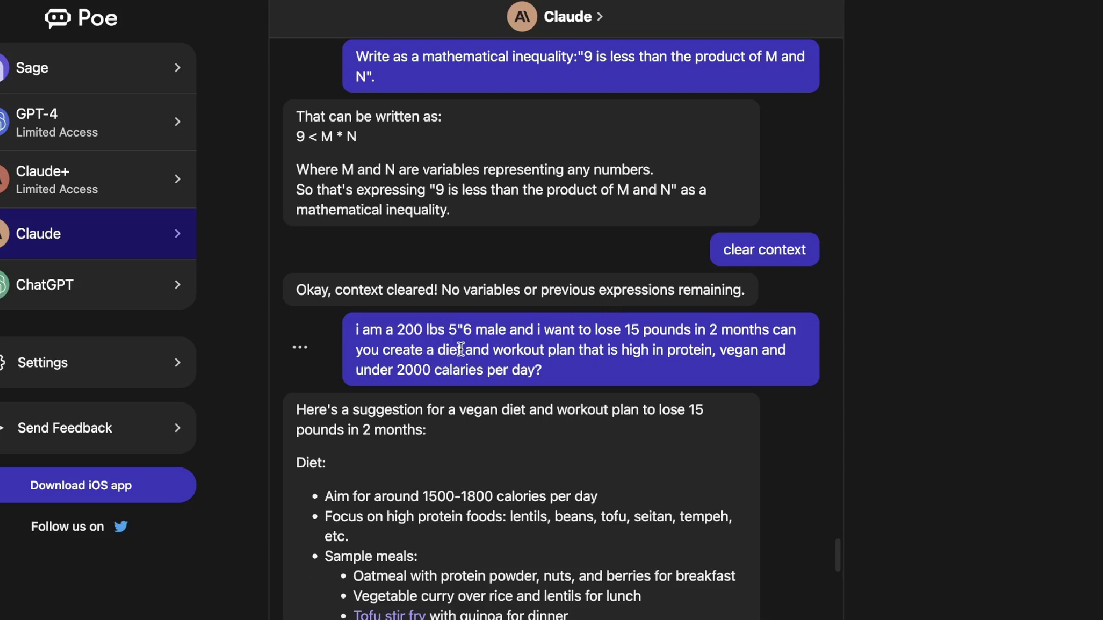
In Poe, review the weight-loss prompt and Claude's vegan, high-protein diet and workout plan for losing 15 pounds in 2 months.
drag(545, 370, 341, 333)
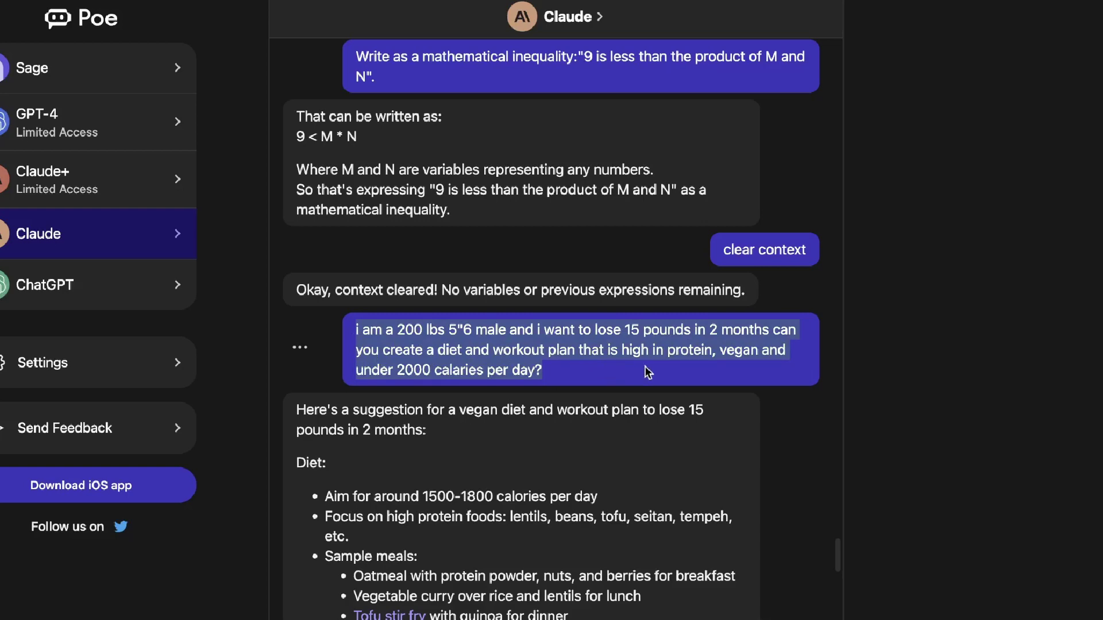
click(603, 371)
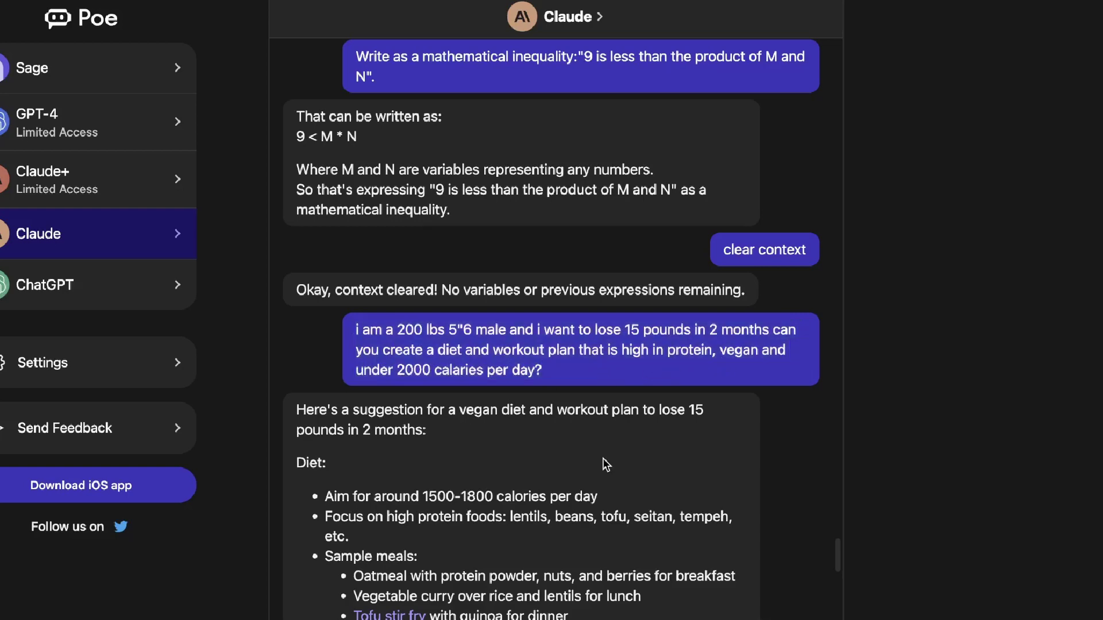
scroll(597, 413, down, 3)
scroll(590, 390, down, 2)
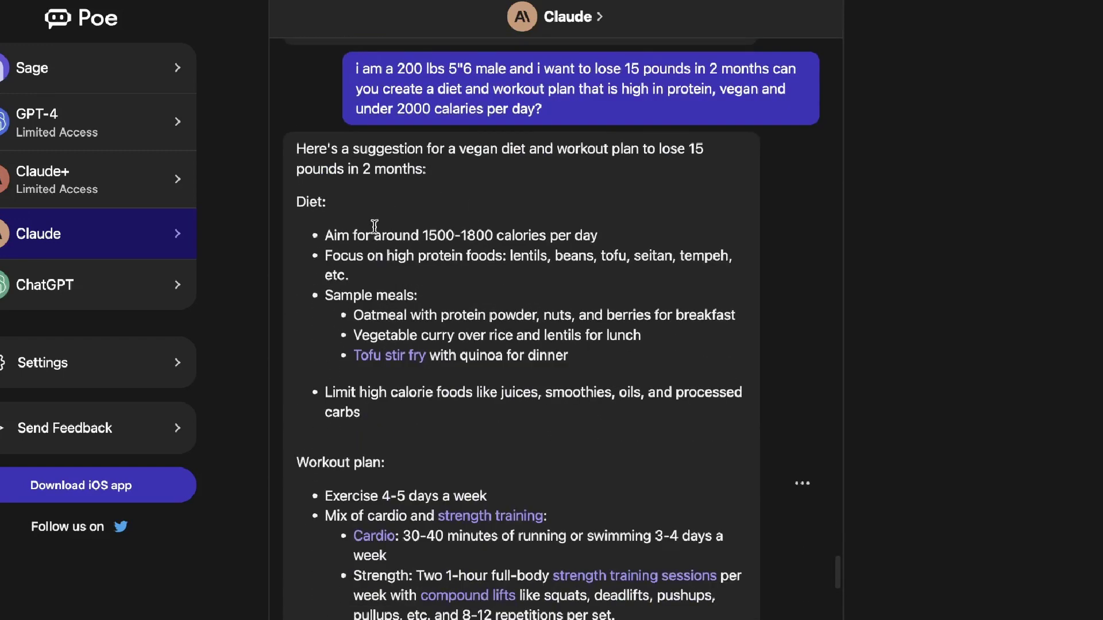
scroll(374, 227, down, 1)
scroll(490, 377, down, 1)
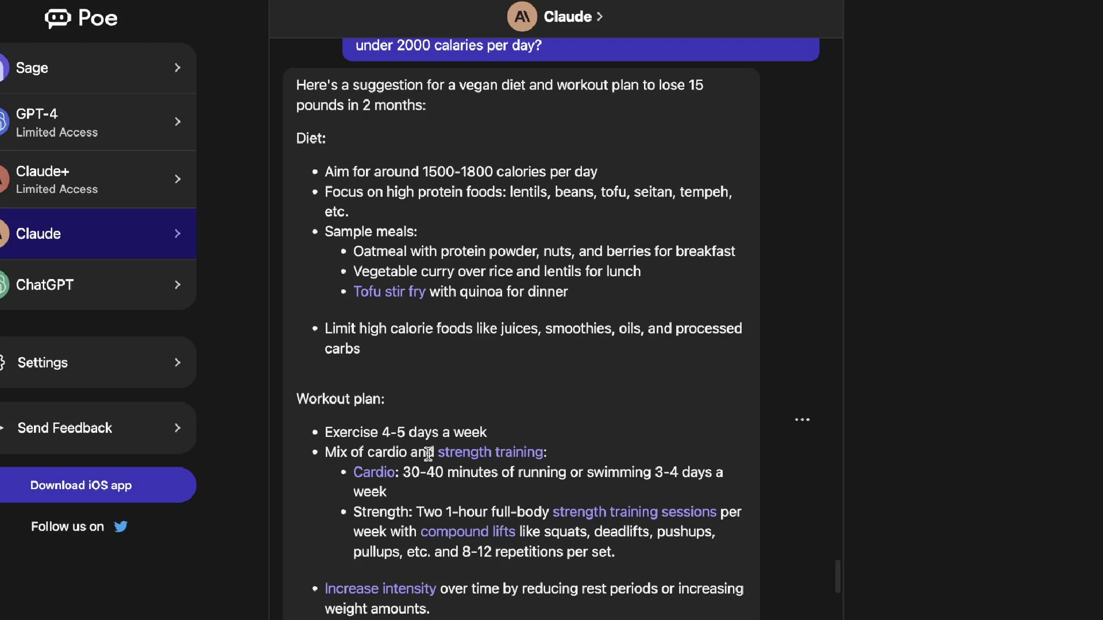
scroll(428, 453, down, 1)
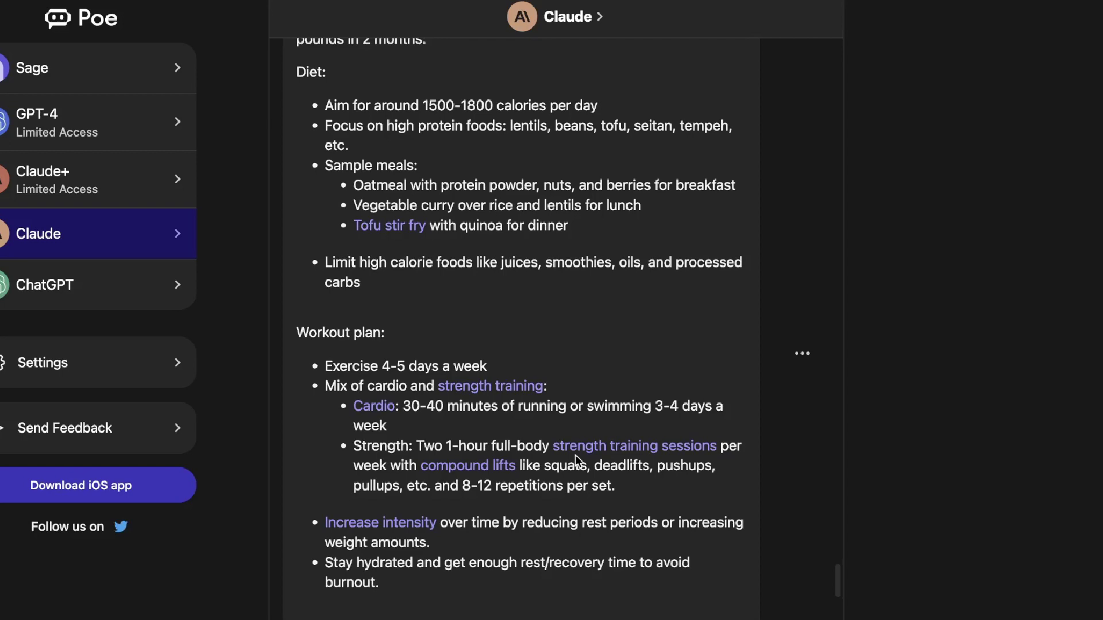
scroll(575, 455, up, 1)
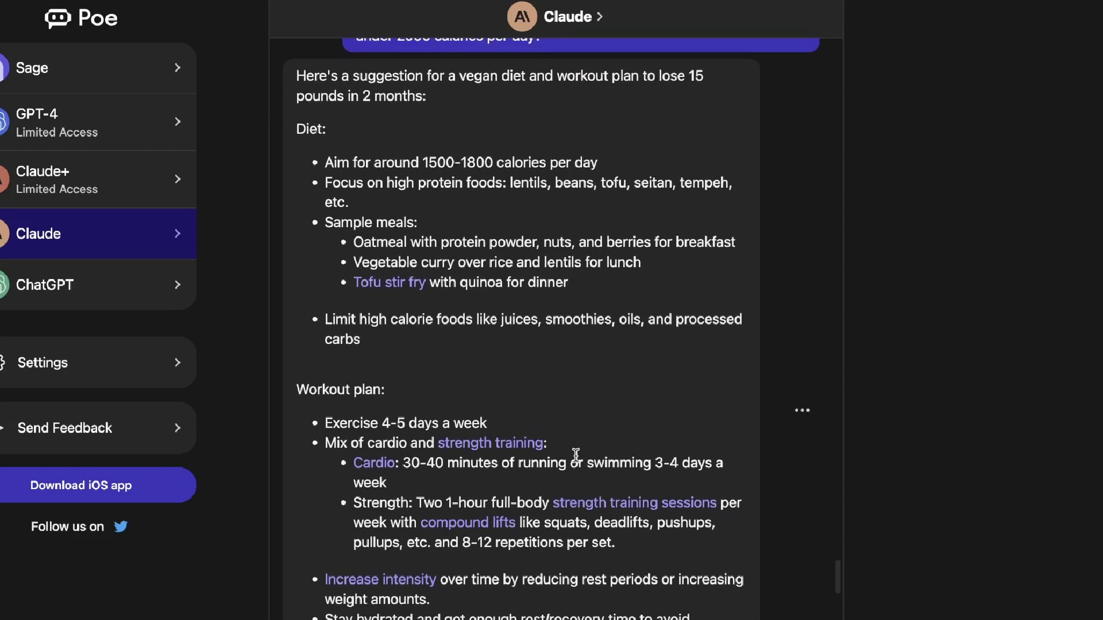
scroll(576, 455, up, 1)
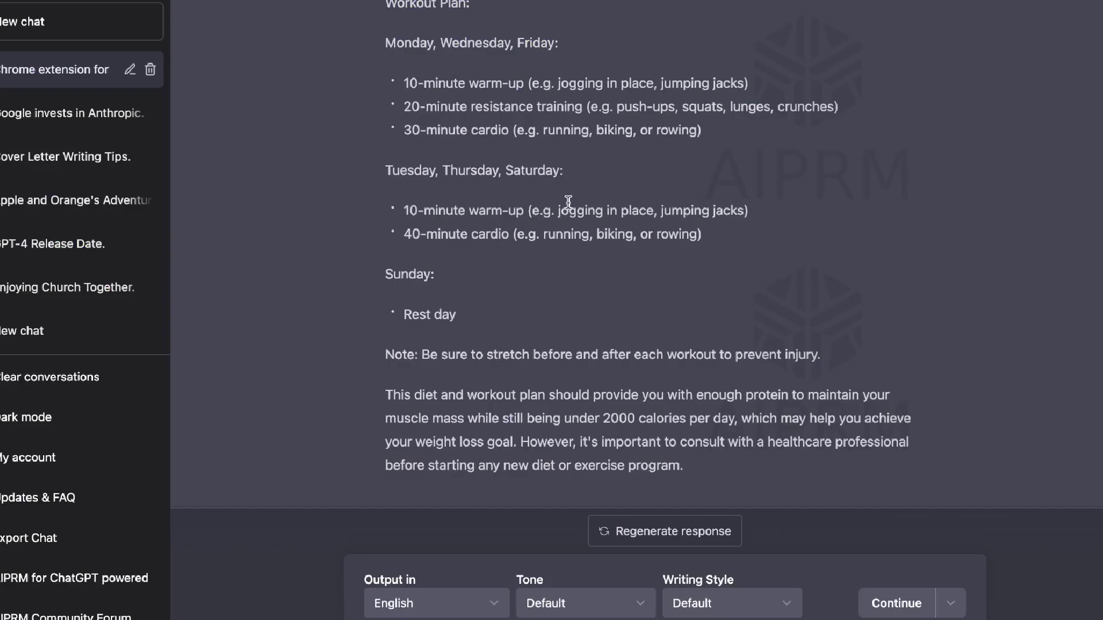
In ChatGPT, read through the answer to the same weight-loss prompt, covering each meal and the weekly workout schedule.
scroll(569, 204, up, 3)
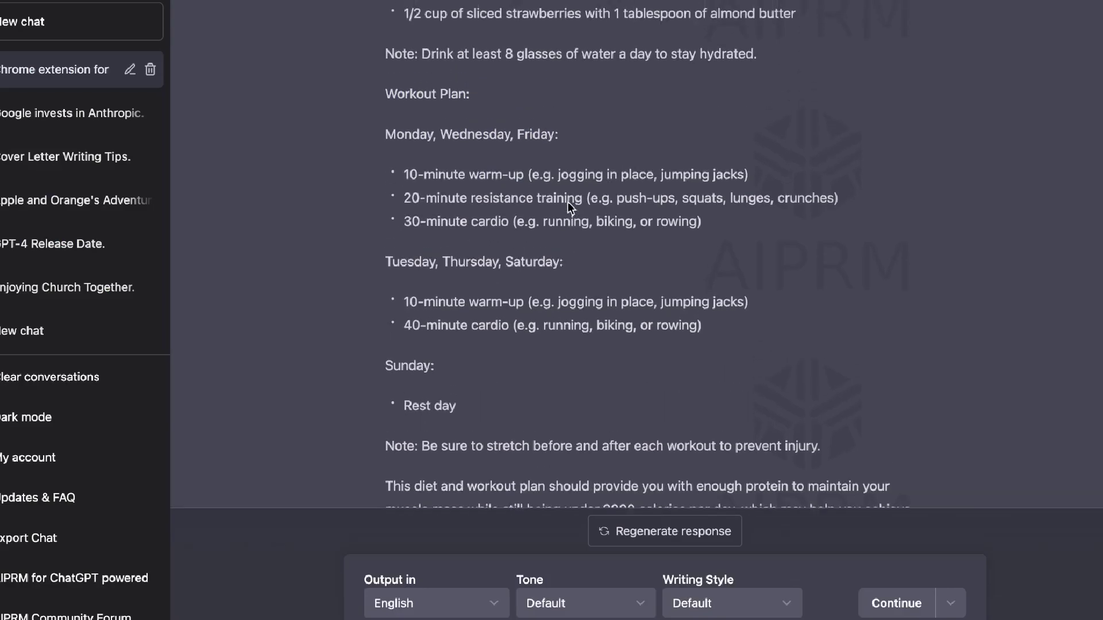
scroll(567, 202, up, 14)
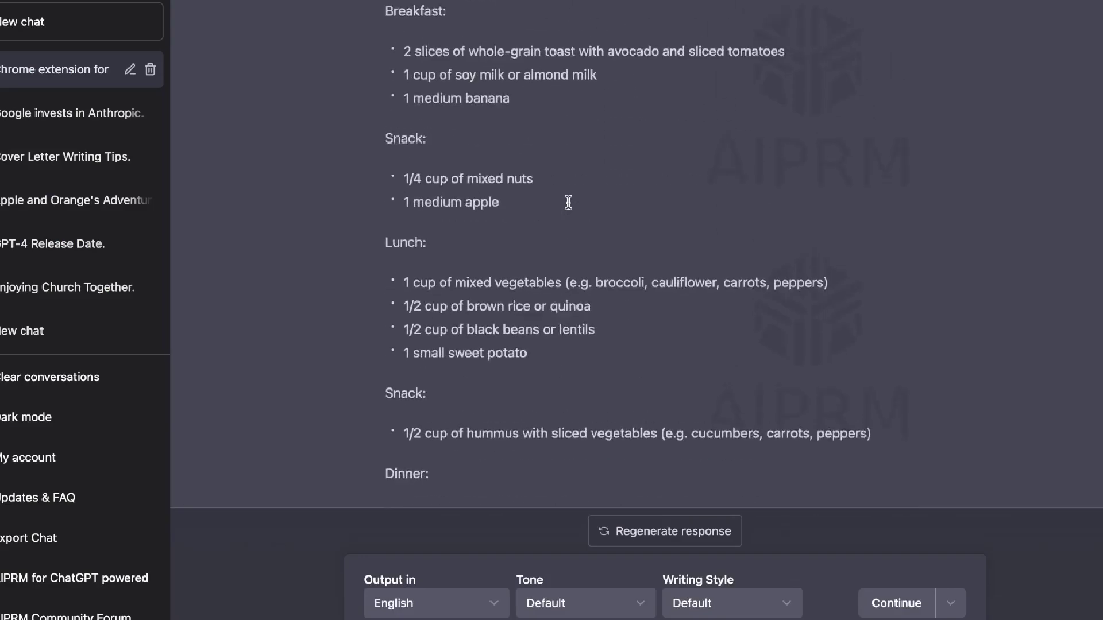
scroll(569, 213, down, 2)
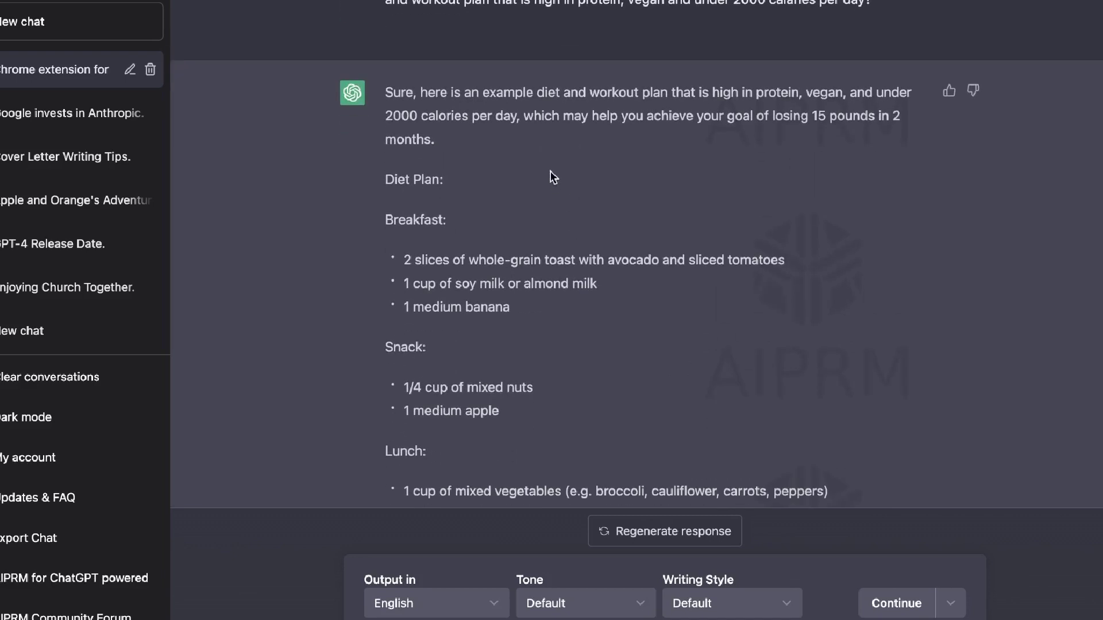
scroll(488, 164, down, 1)
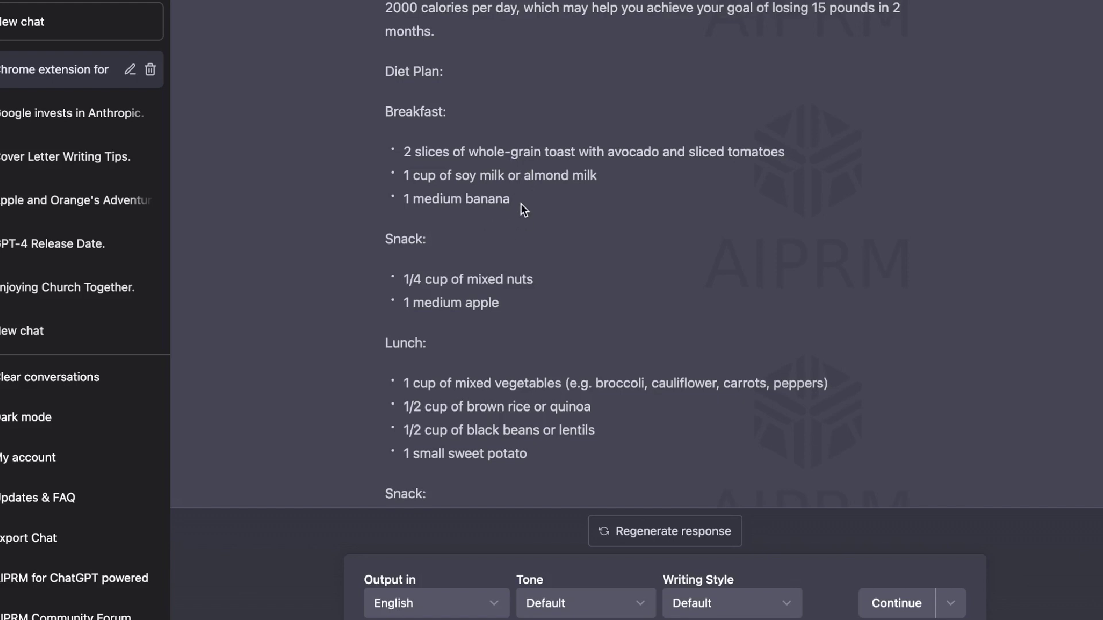
scroll(524, 210, down, 1)
scroll(524, 209, down, 2)
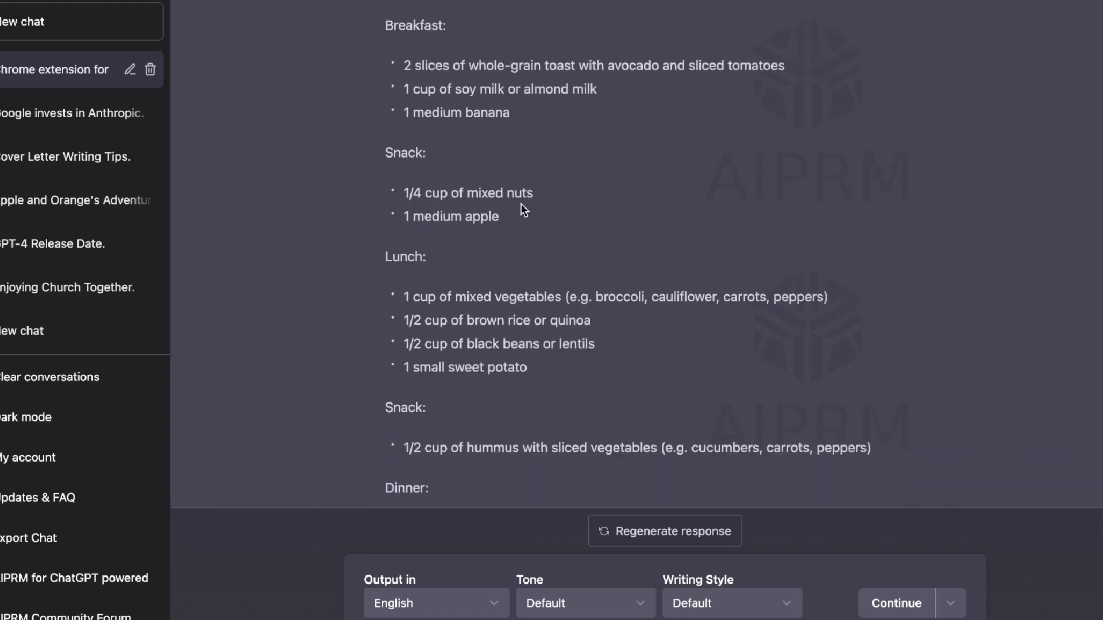
scroll(520, 279, down, 4)
scroll(490, 289, down, 13)
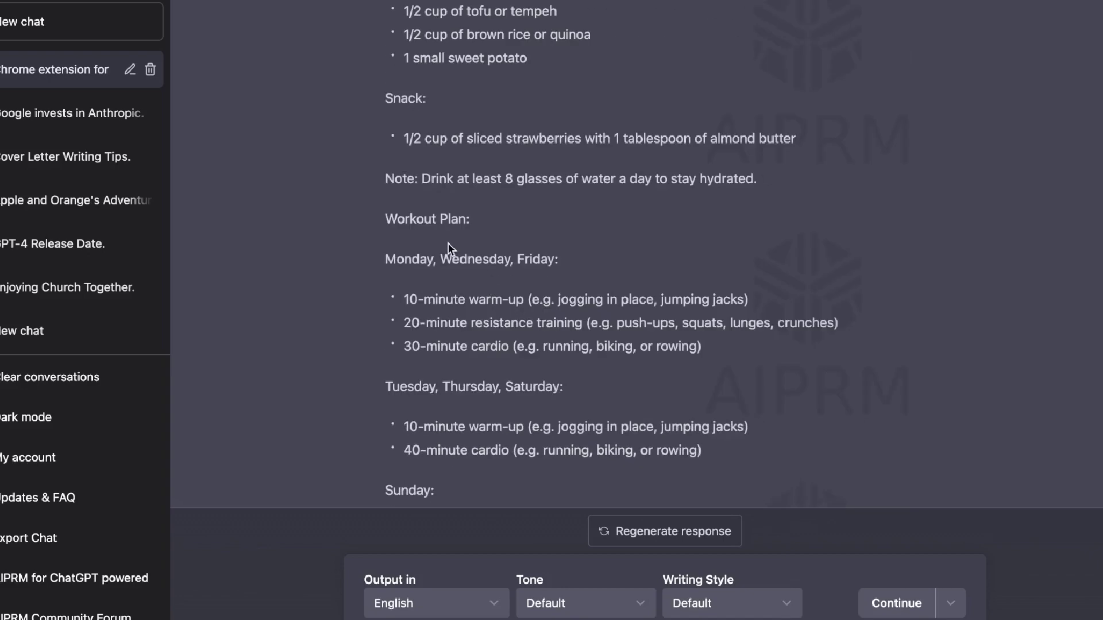
scroll(450, 240, down, 2)
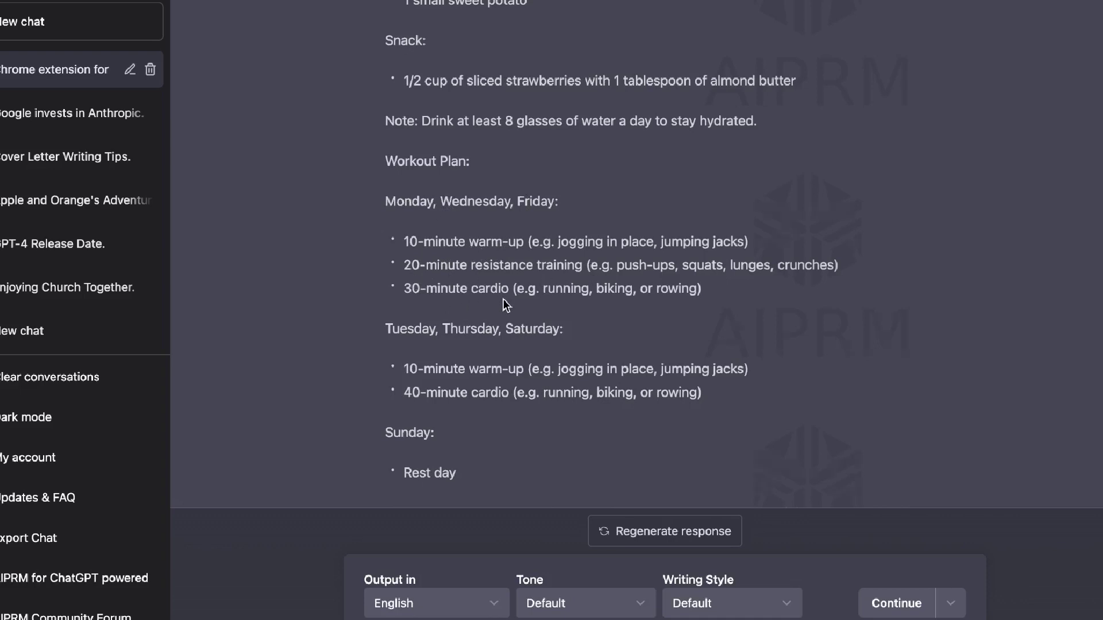
scroll(451, 302, down, 1)
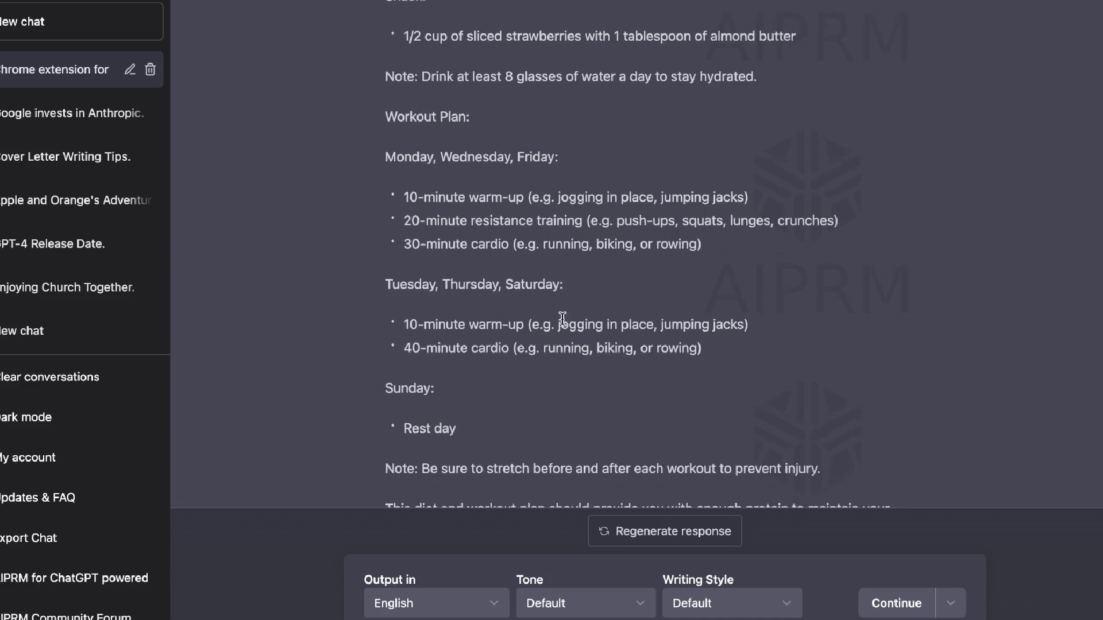
In ChatGPT, finish reading the weekly workout plan and closing notes, and look back over the diet plan's meals.
scroll(503, 322, down, 1)
scroll(539, 269, down, 1)
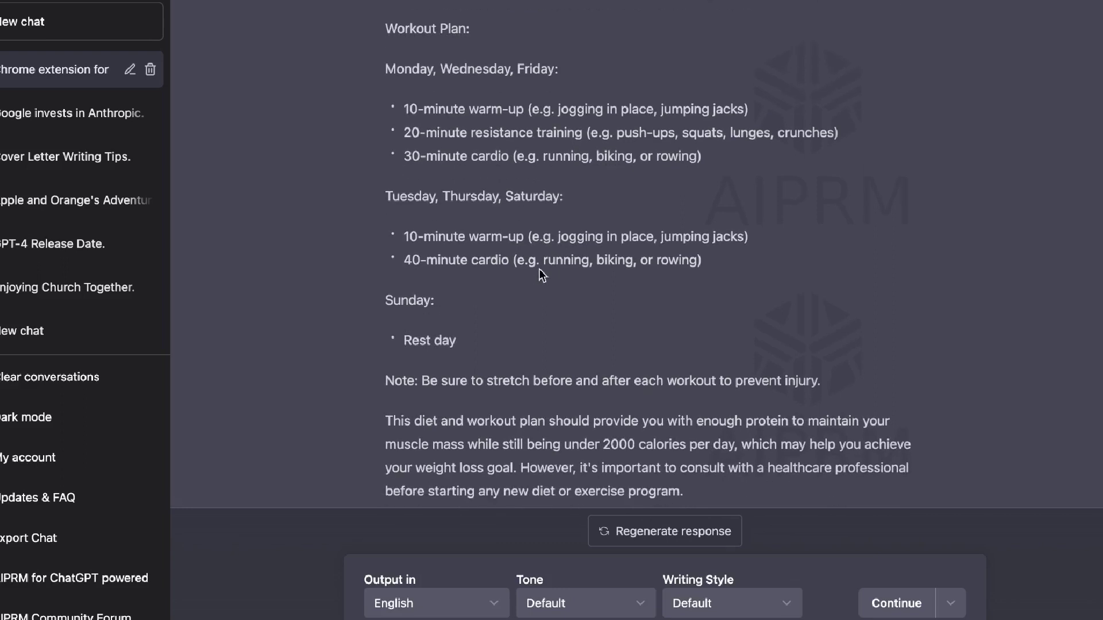
scroll(539, 268, down, 1)
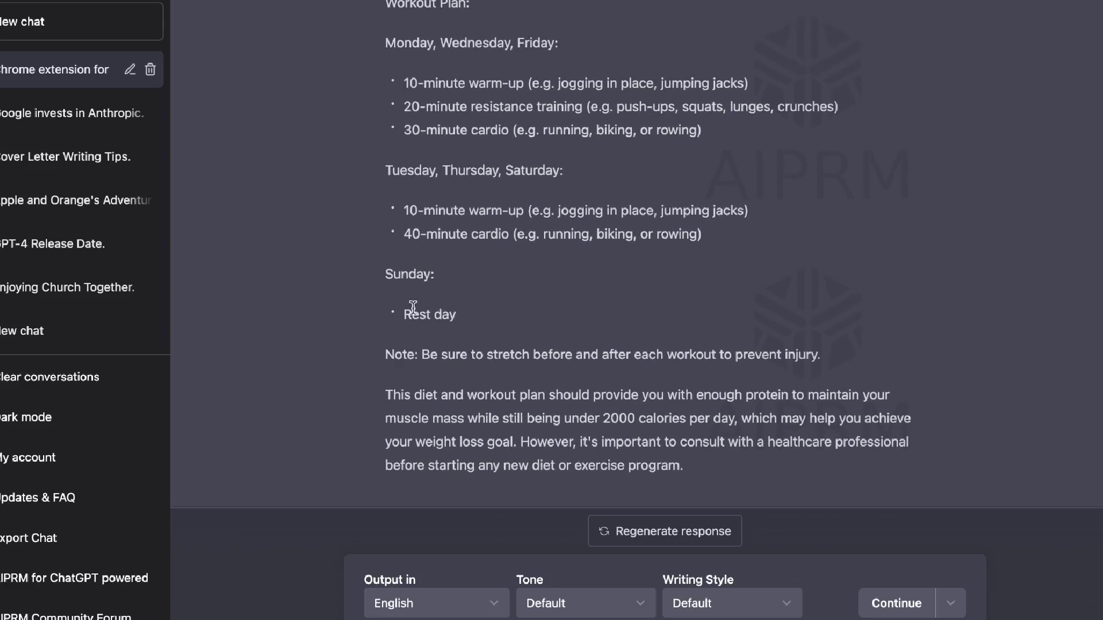
scroll(567, 335, up, 15)
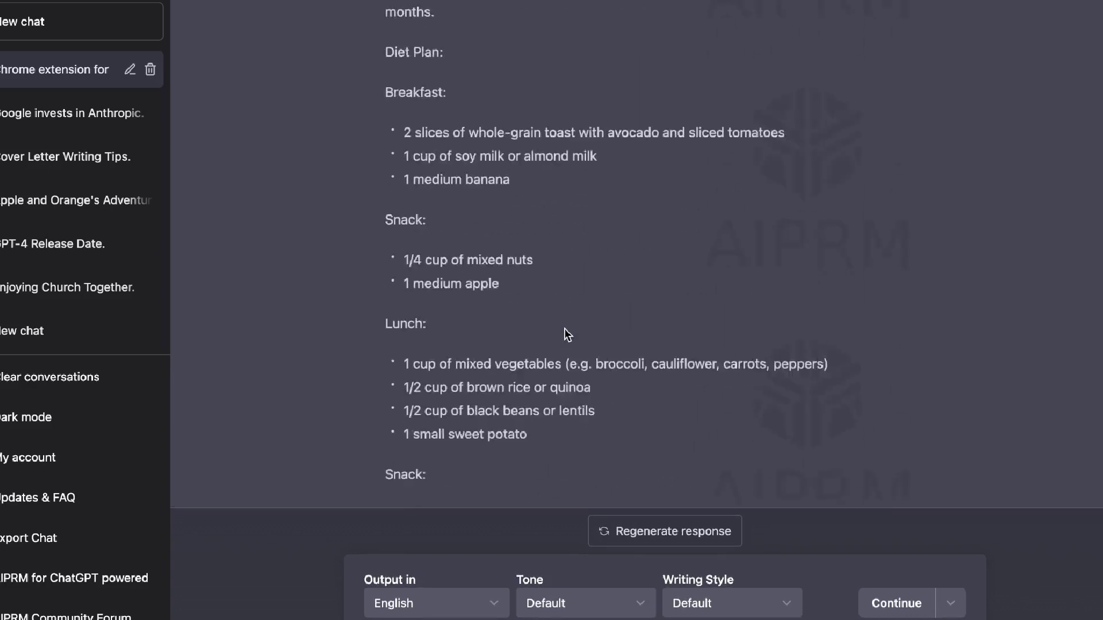
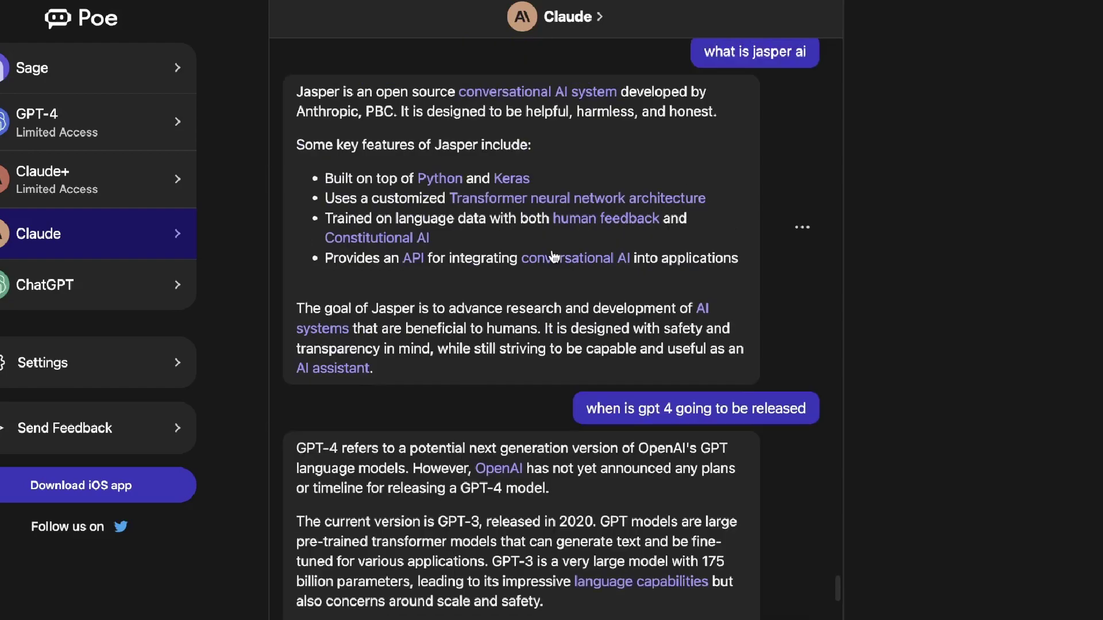
In Poe, review Claude's answers to "what is the latest iphone to be released" and "when was the iphone 14 released".
scroll(552, 250, up, 5)
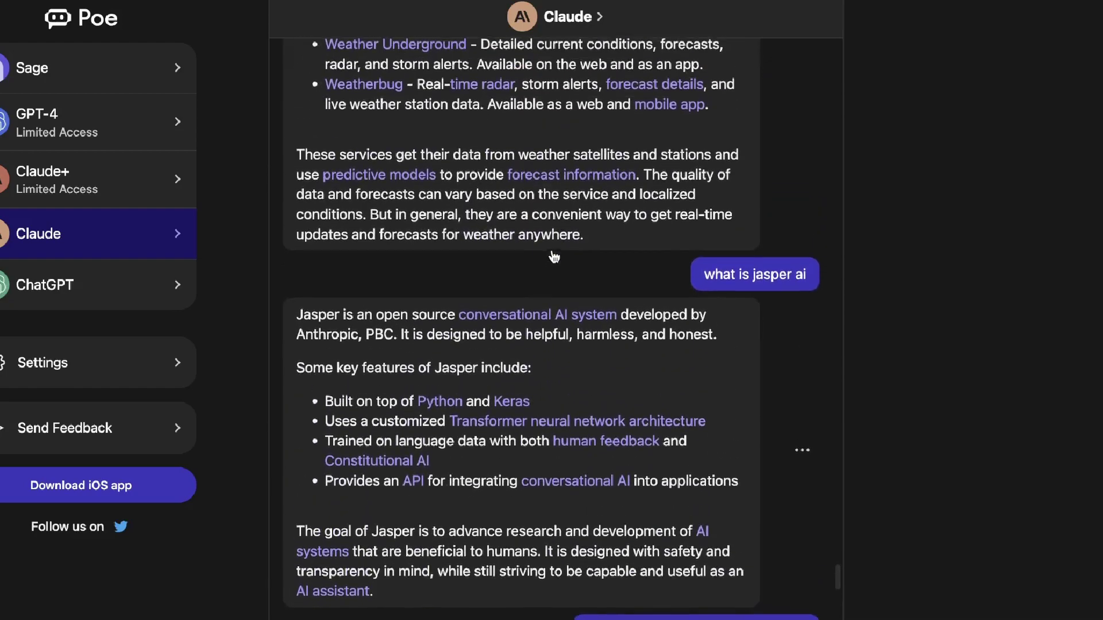
scroll(552, 250, up, 5)
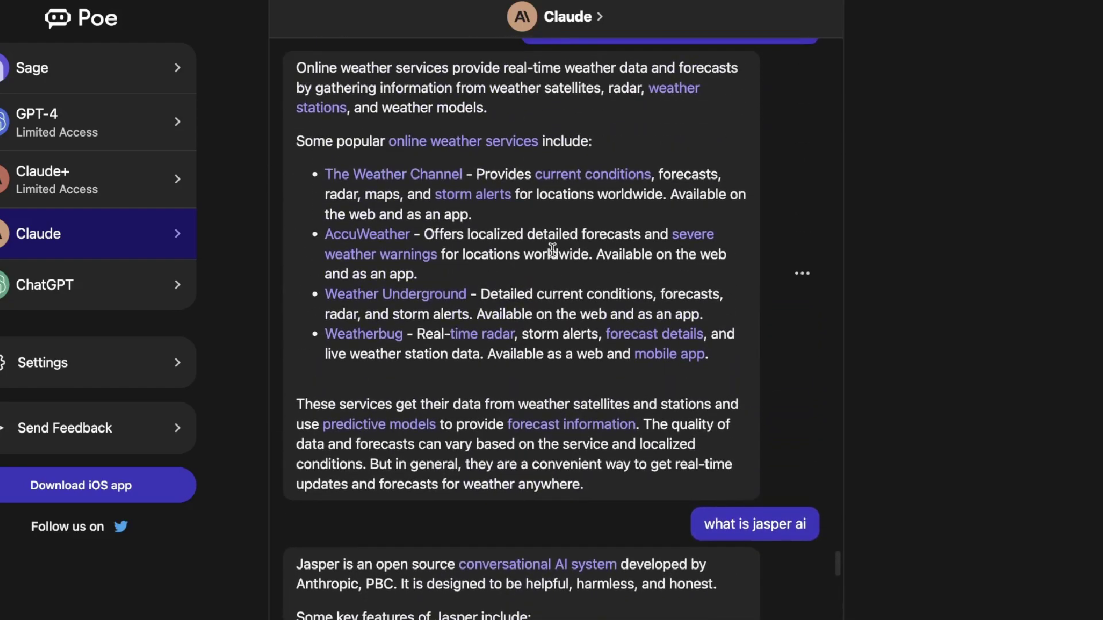
scroll(552, 251, up, 8)
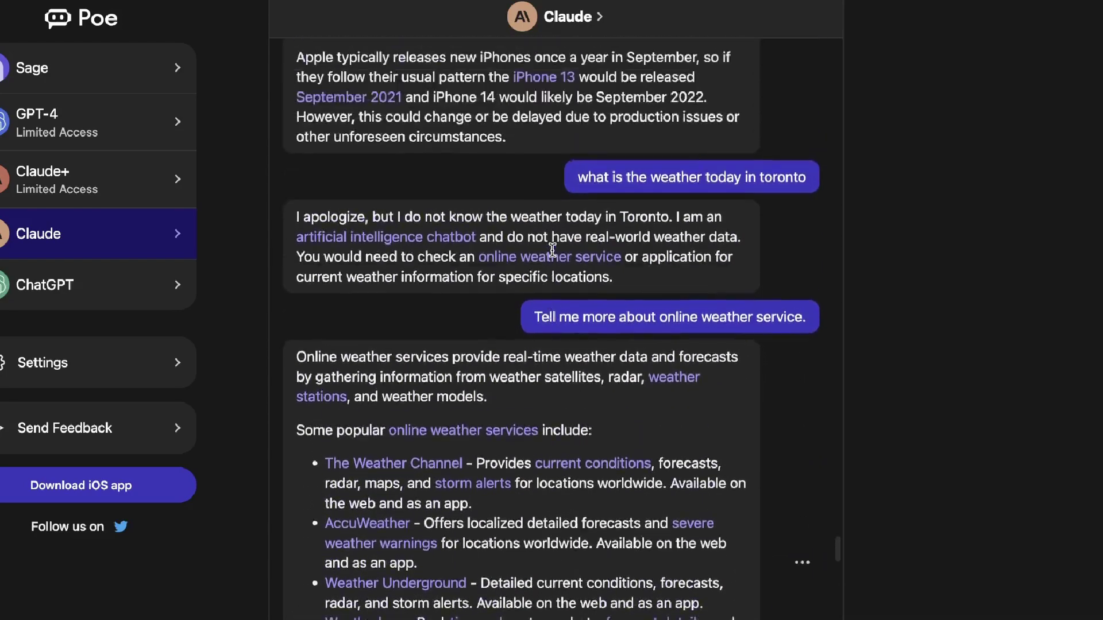
scroll(553, 250, up, 7)
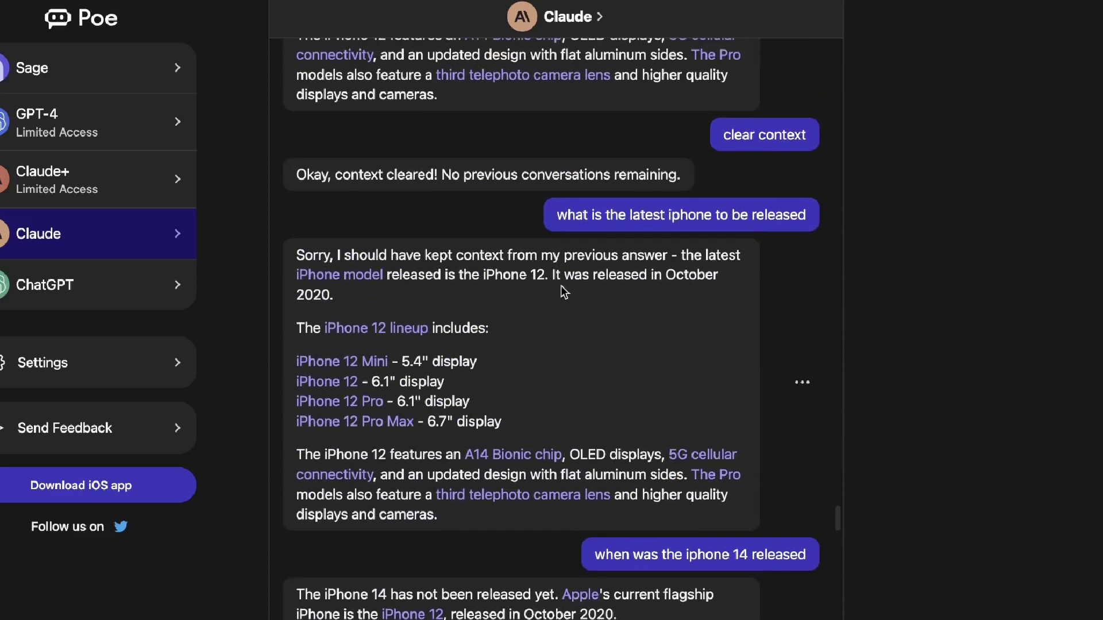
scroll(562, 287, down, 1)
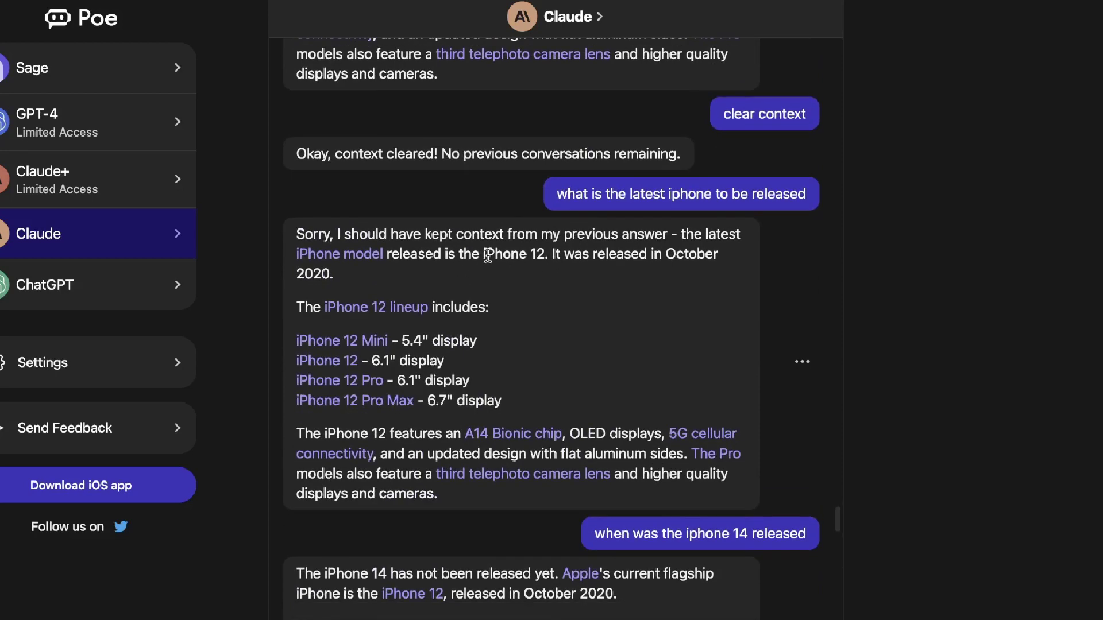
drag(485, 254, 540, 254)
scroll(578, 309, down, 2)
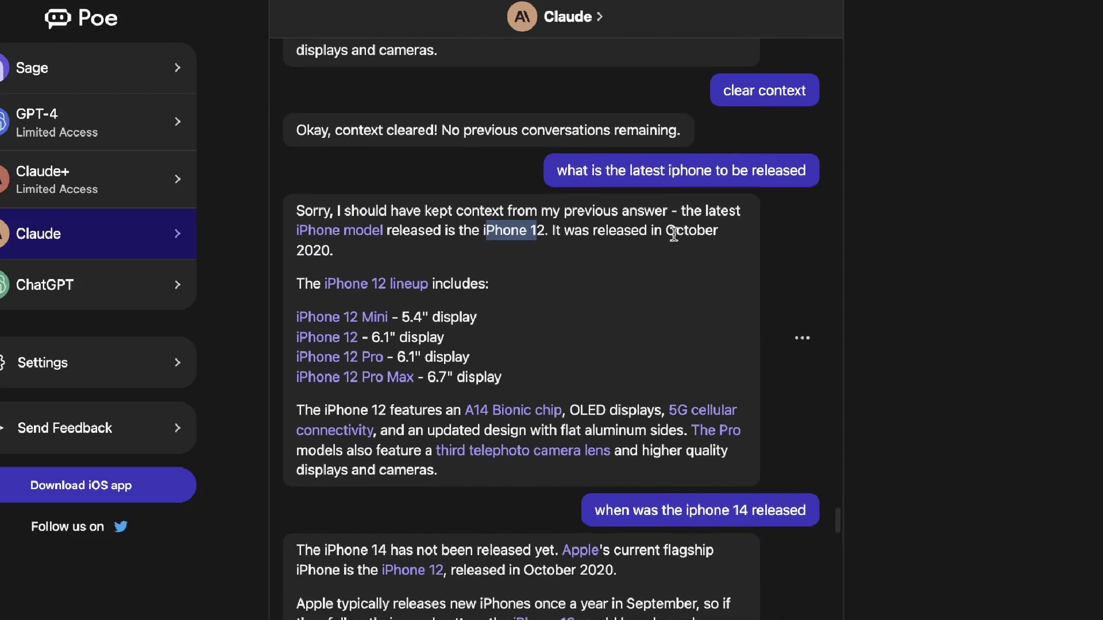
scroll(680, 264, down, 2)
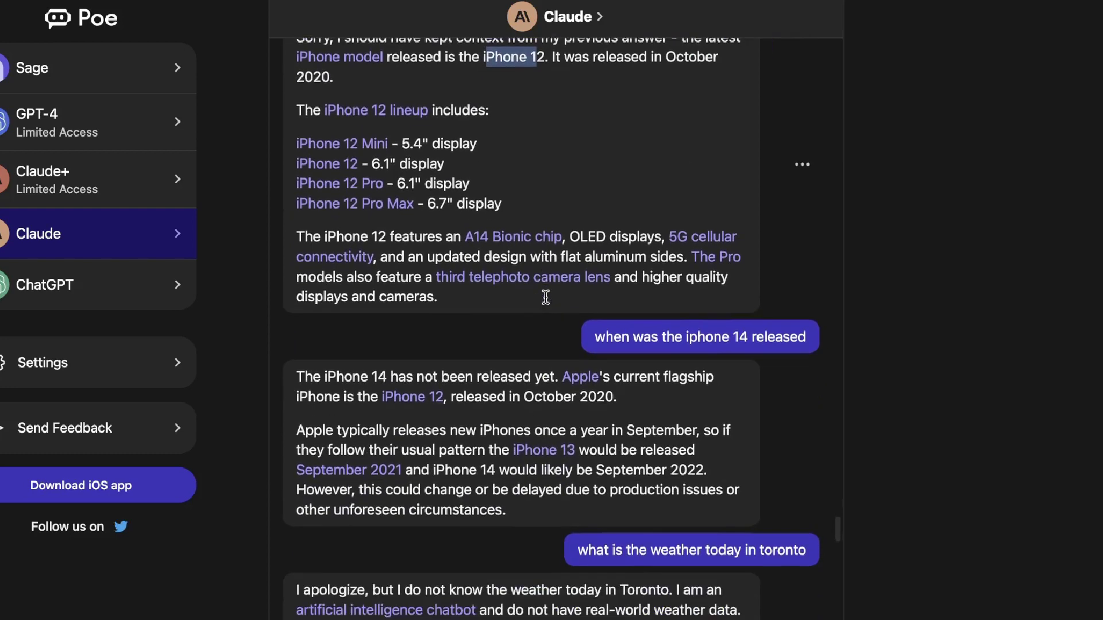
scroll(546, 299, down, 1)
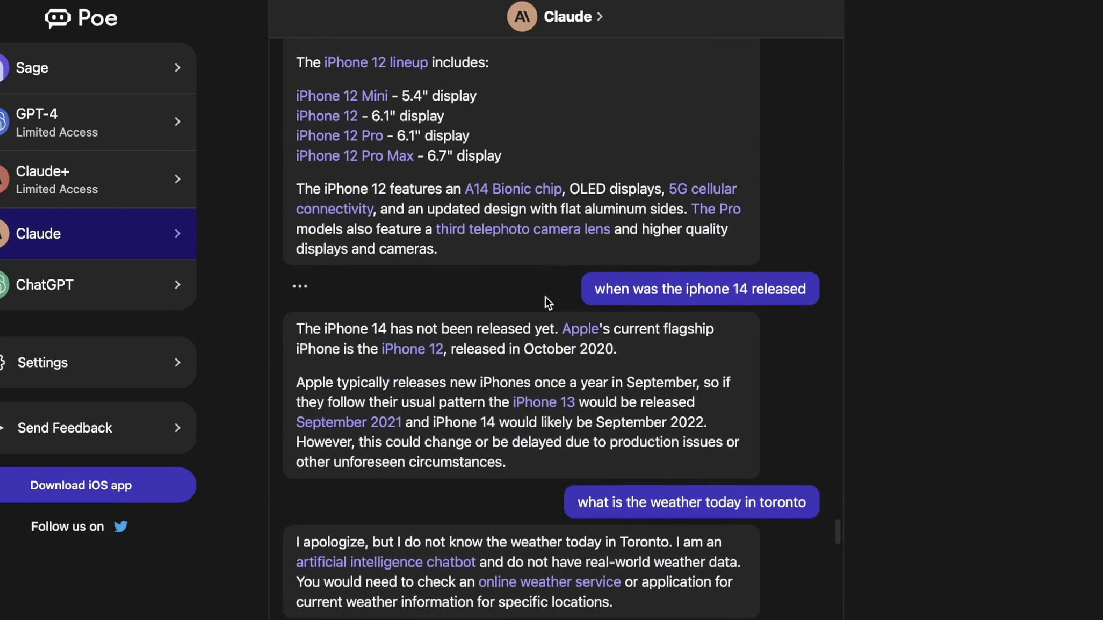
scroll(596, 374, down, 1)
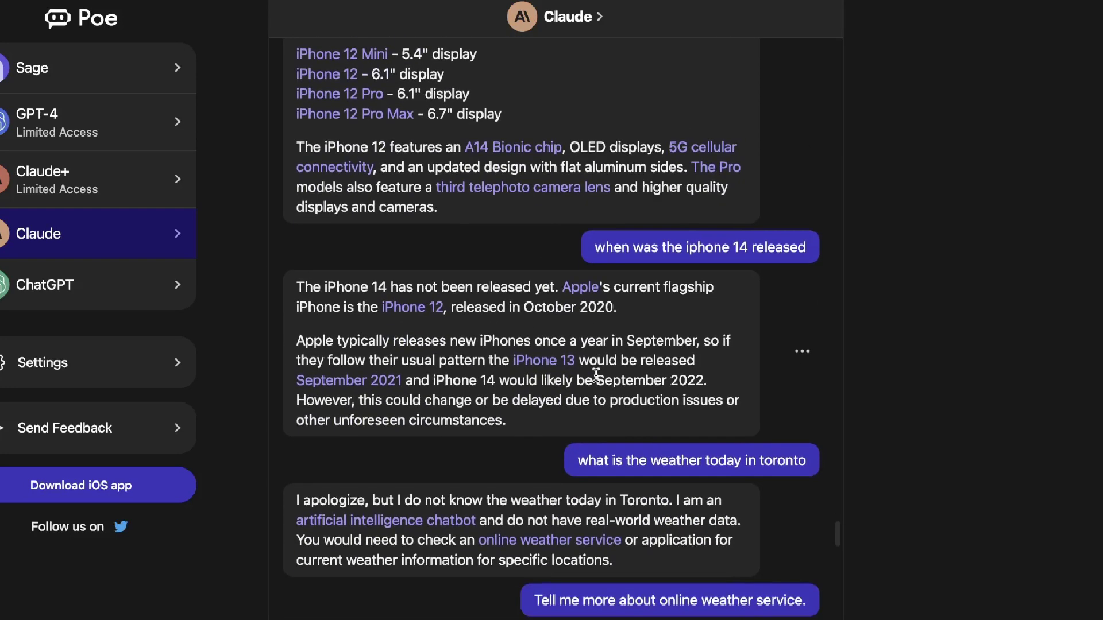
Examine Claude's answers on Toronto weather, Jasper AI and the GPT-4 release, and compare the last two with ChatGPT's answers.
scroll(596, 375, down, 2)
scroll(596, 375, down, 8)
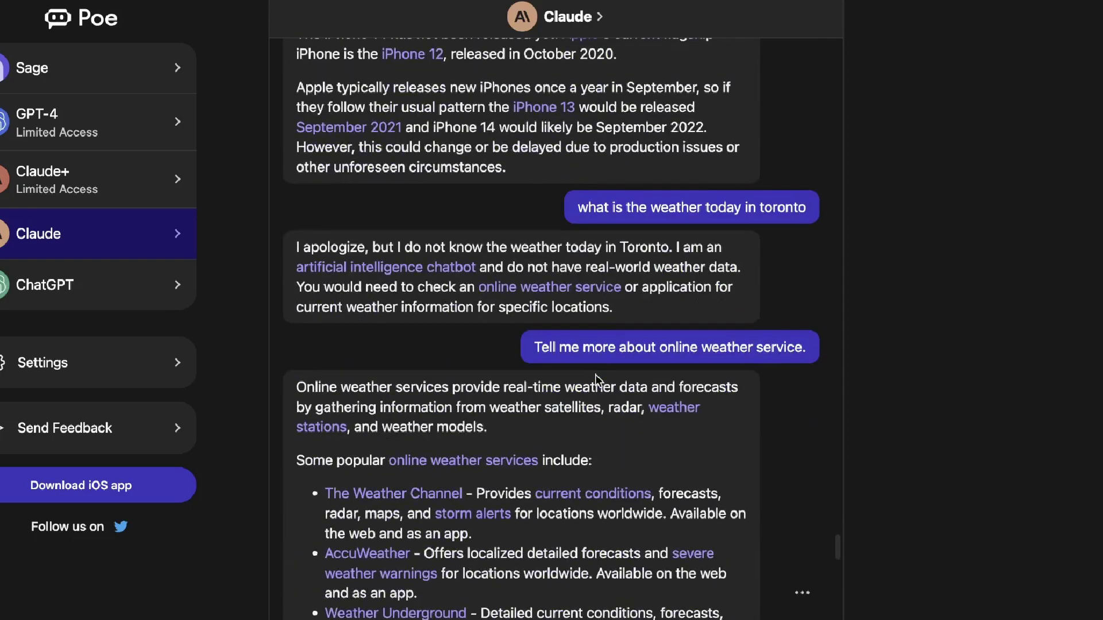
scroll(596, 379, down, 12)
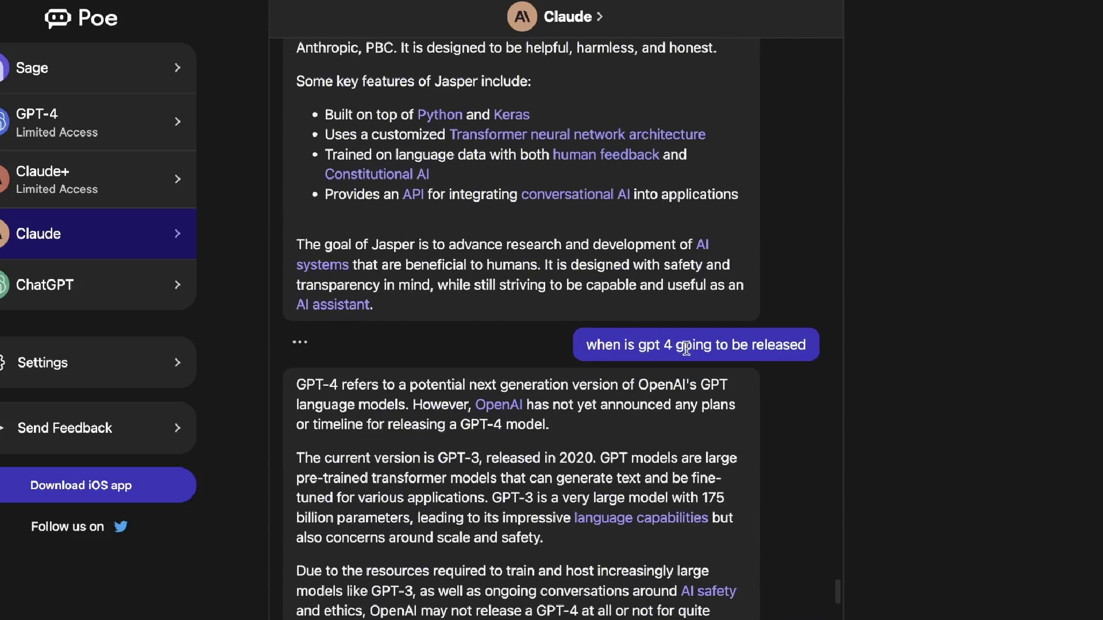
scroll(686, 347, down, 1)
scroll(638, 374, down, 1)
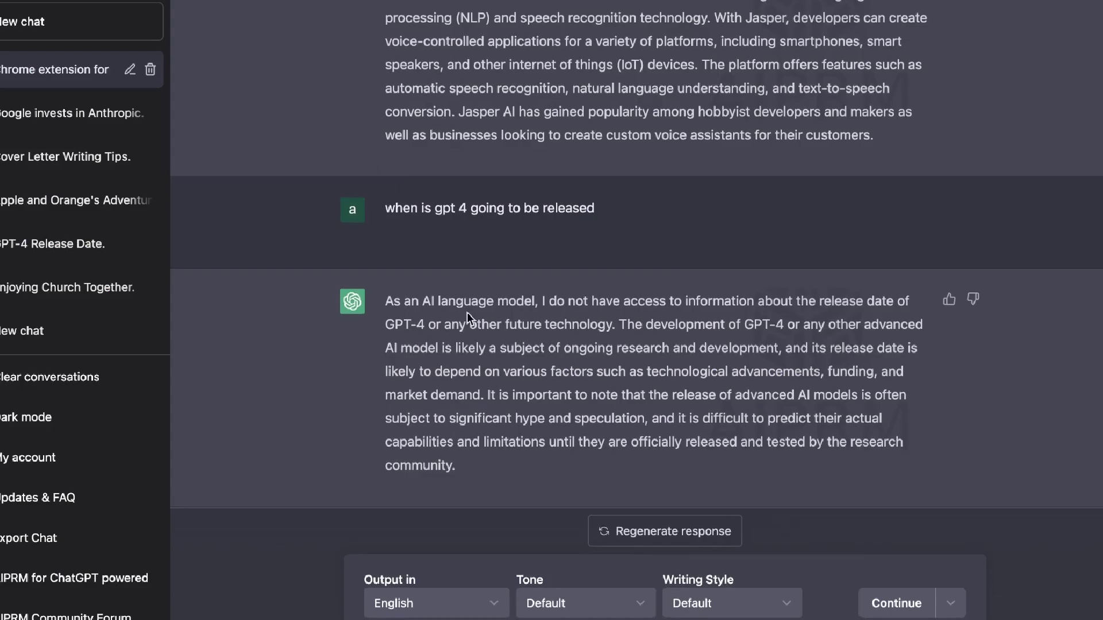
scroll(467, 313, up, 3)
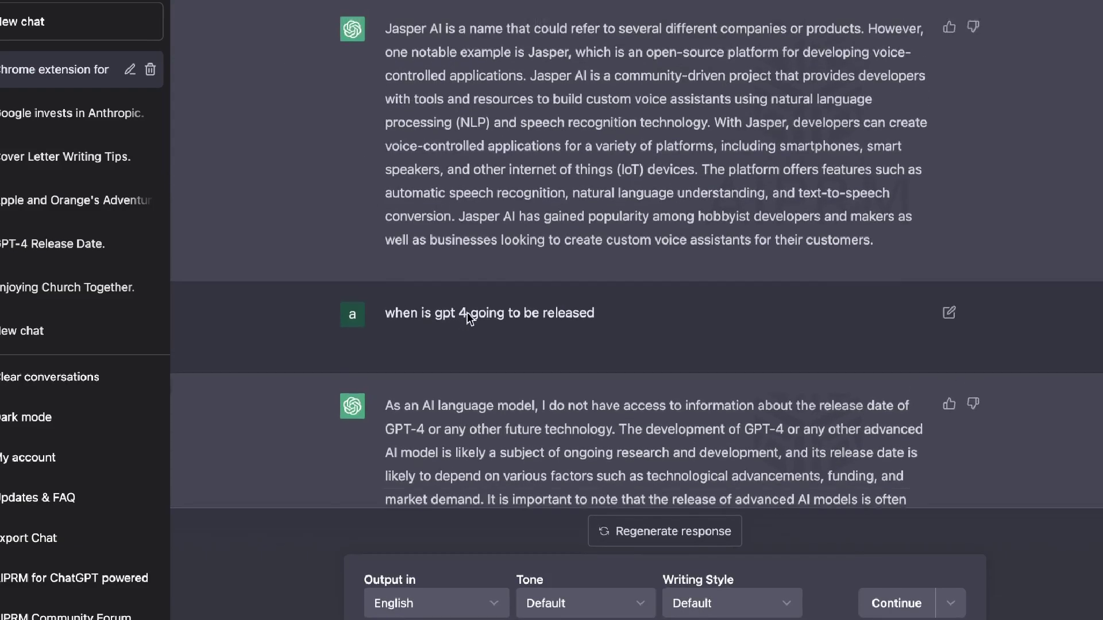
scroll(468, 312, down, 3)
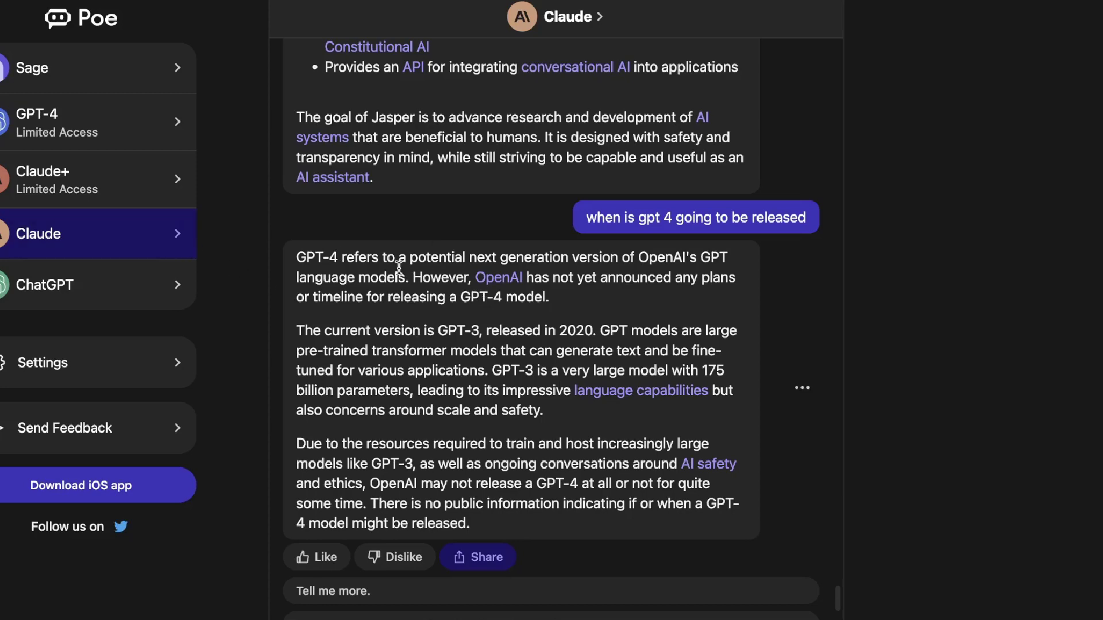
Reuse the prompt from Poe in ChatGPT: "write a 1500 word blog post about how to start and grow a podcast if you have no following".
scroll(399, 267, down, 3)
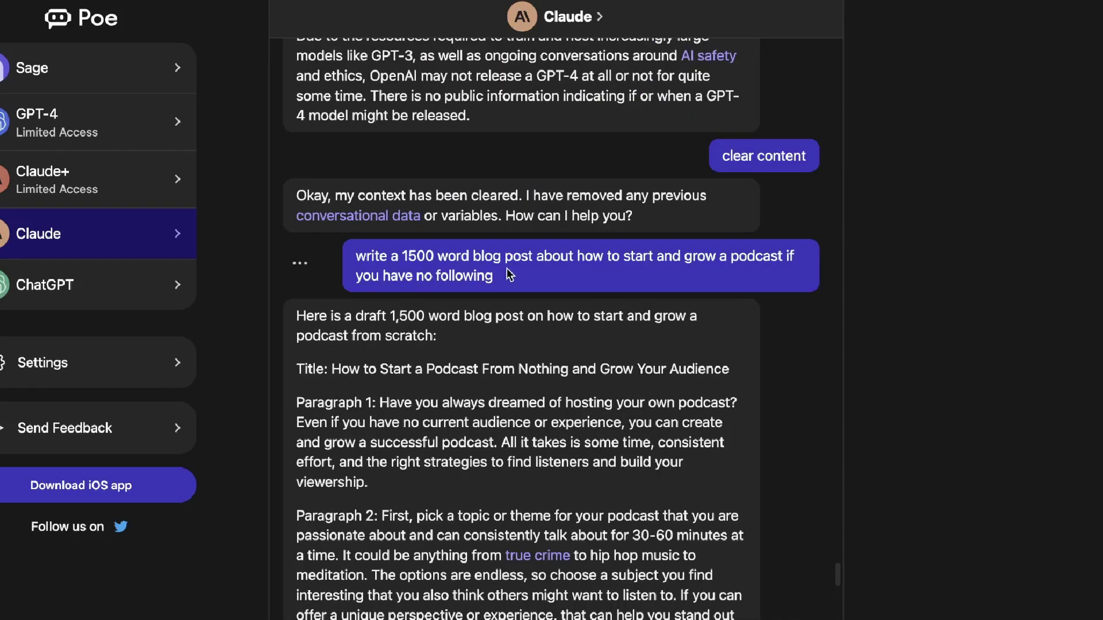
triple_click(475, 262)
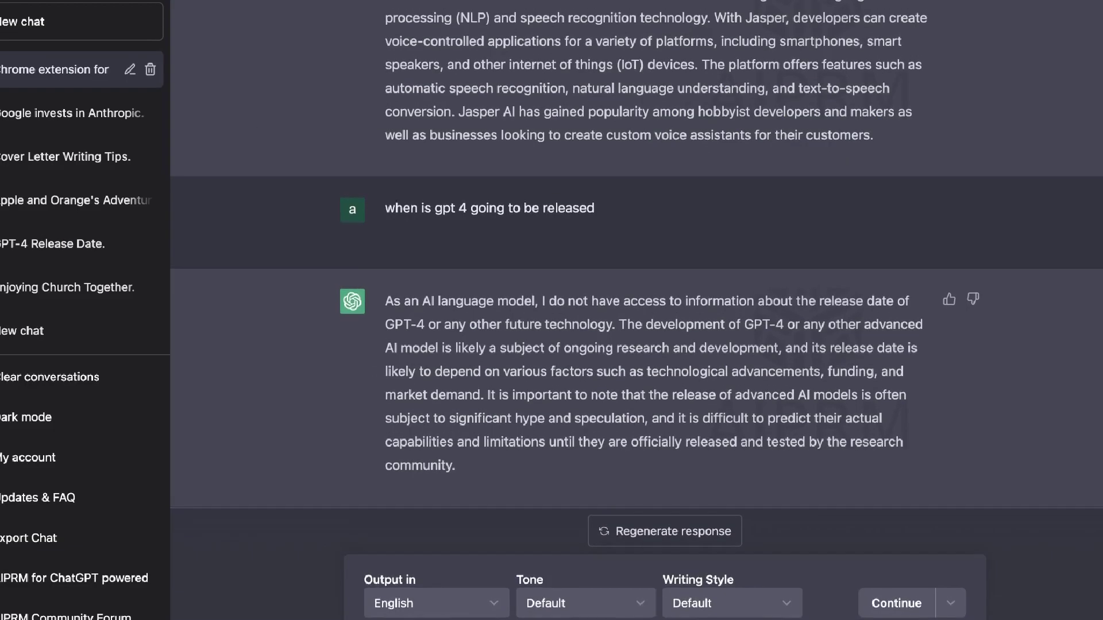
text(write a 1500 word blog post about how to start and grow a podcast if you have no following)
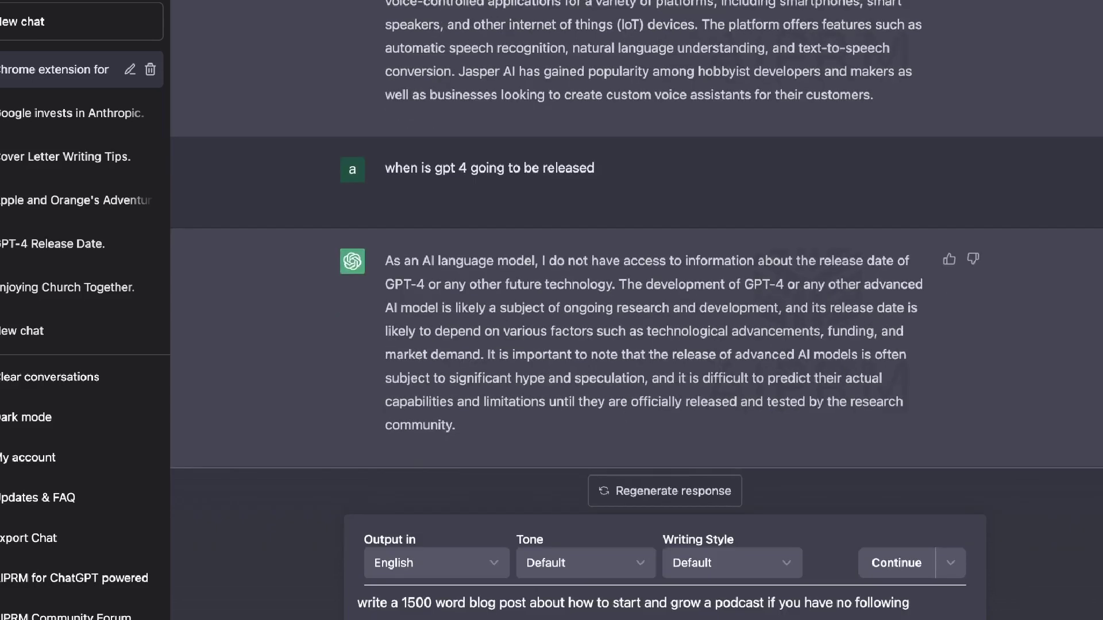
key(Return)
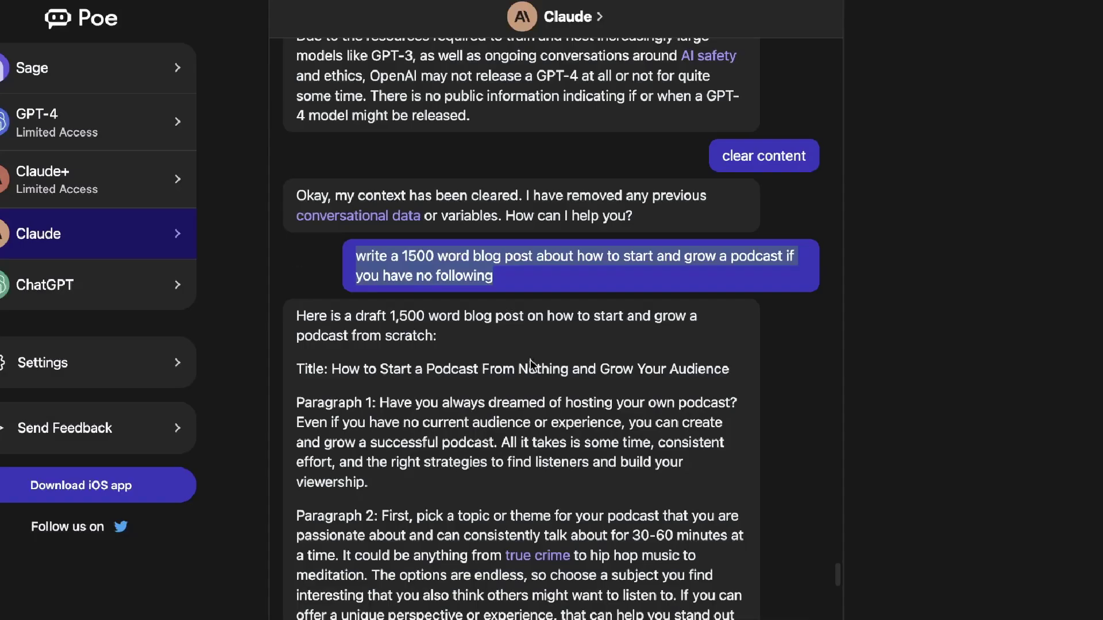
In Poe, read through Claude's podcast blog post draft and send the suggested follow-up "Tell me more.".
scroll(531, 359, down, 10)
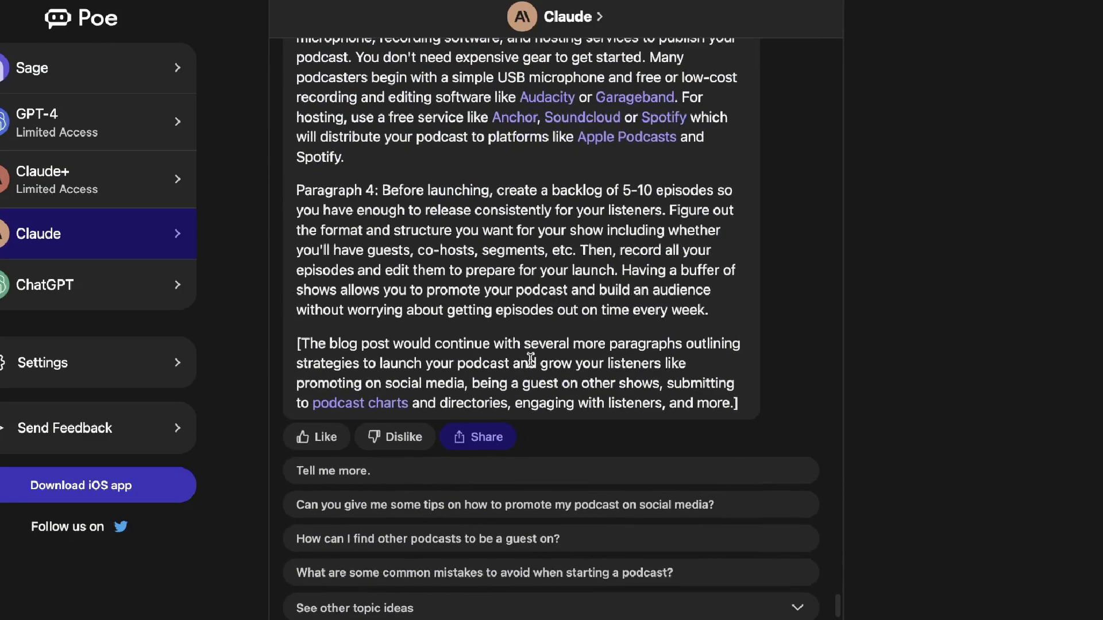
scroll(531, 359, up, 1)
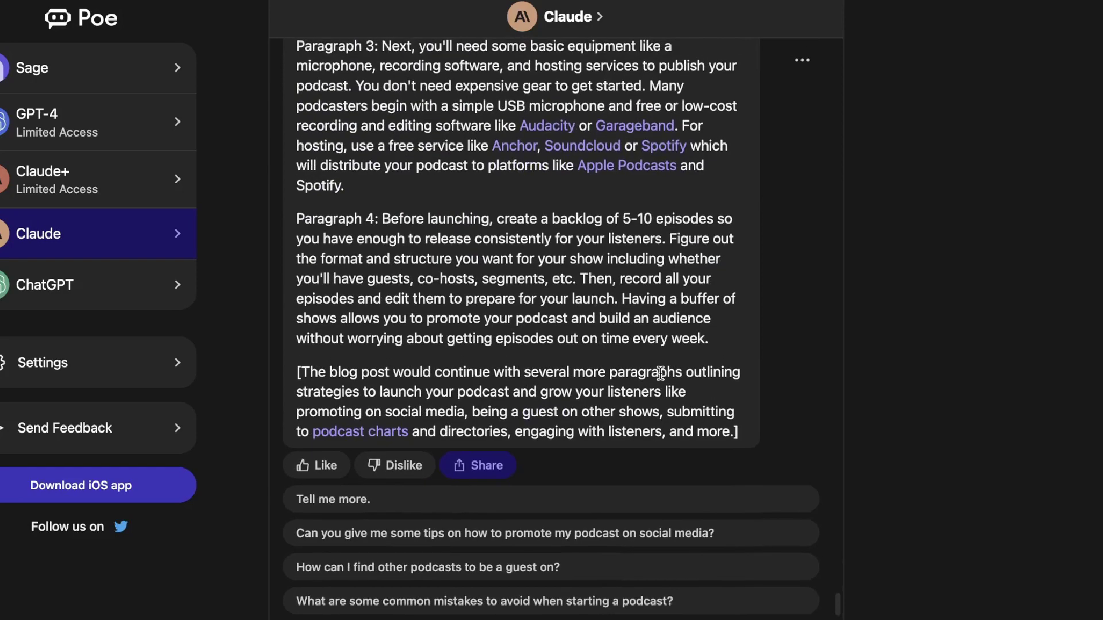
scroll(660, 374, up, 4)
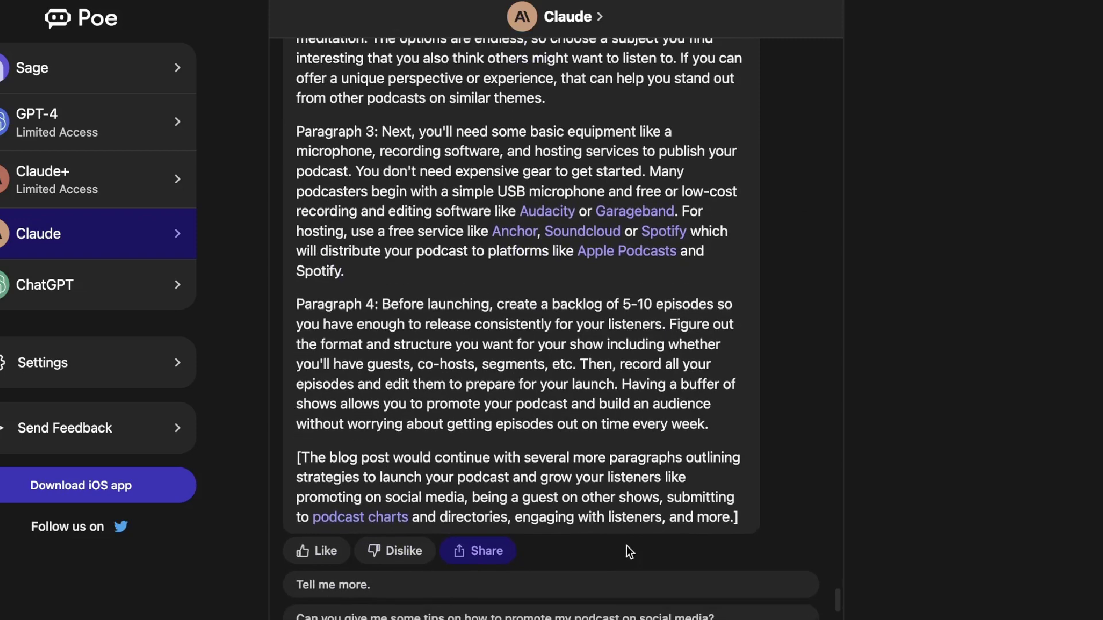
scroll(609, 351, up, 5)
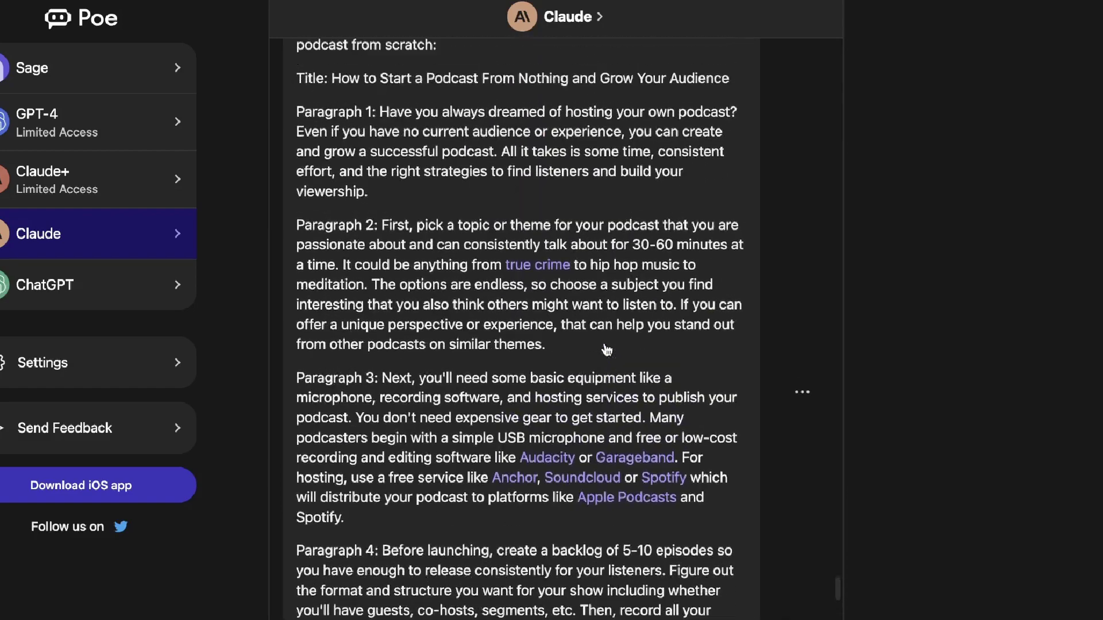
scroll(605, 342, up, 4)
scroll(605, 343, down, 10)
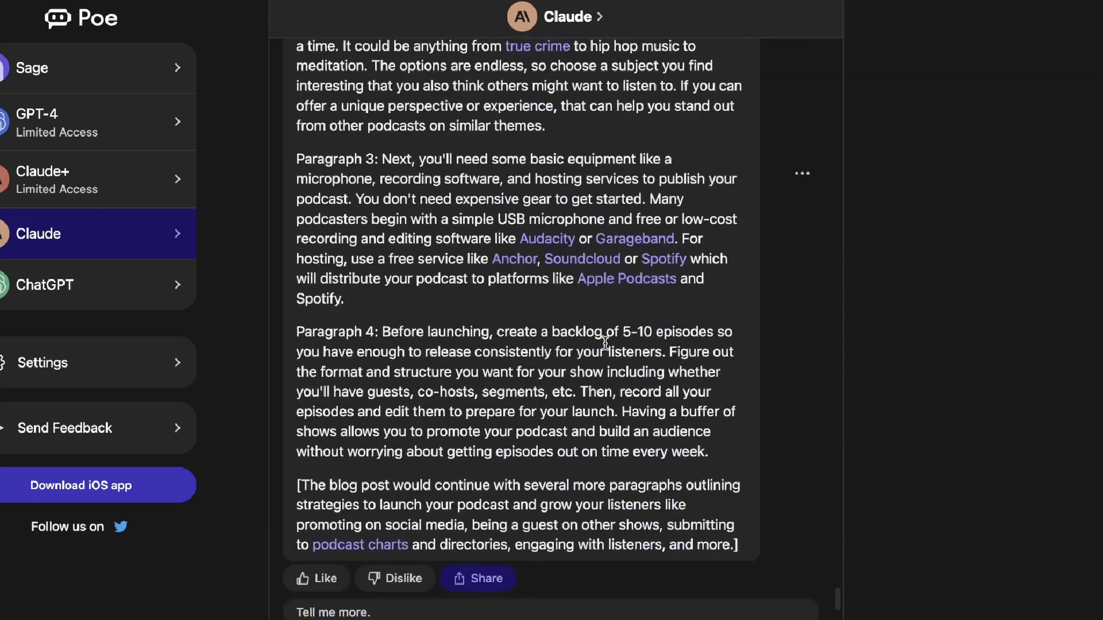
scroll(605, 342, down, 3)
click(360, 455)
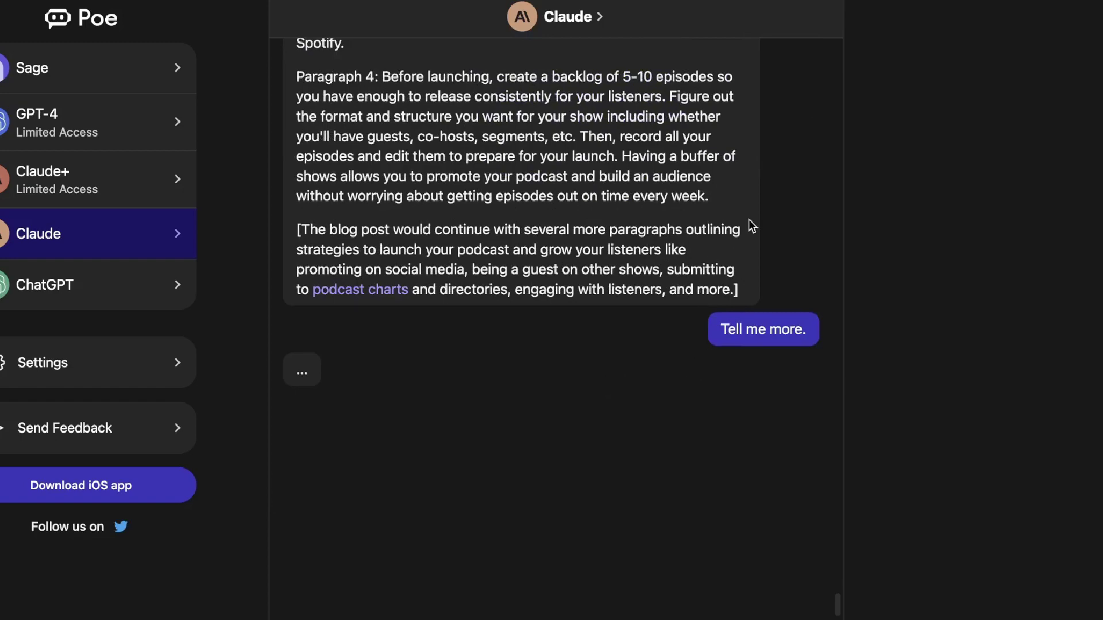
Reread Claude's podcast blog post draft and select its text from the closing paragraph up to the opening line.
scroll(470, 171, up, 10)
scroll(494, 241, down, 3)
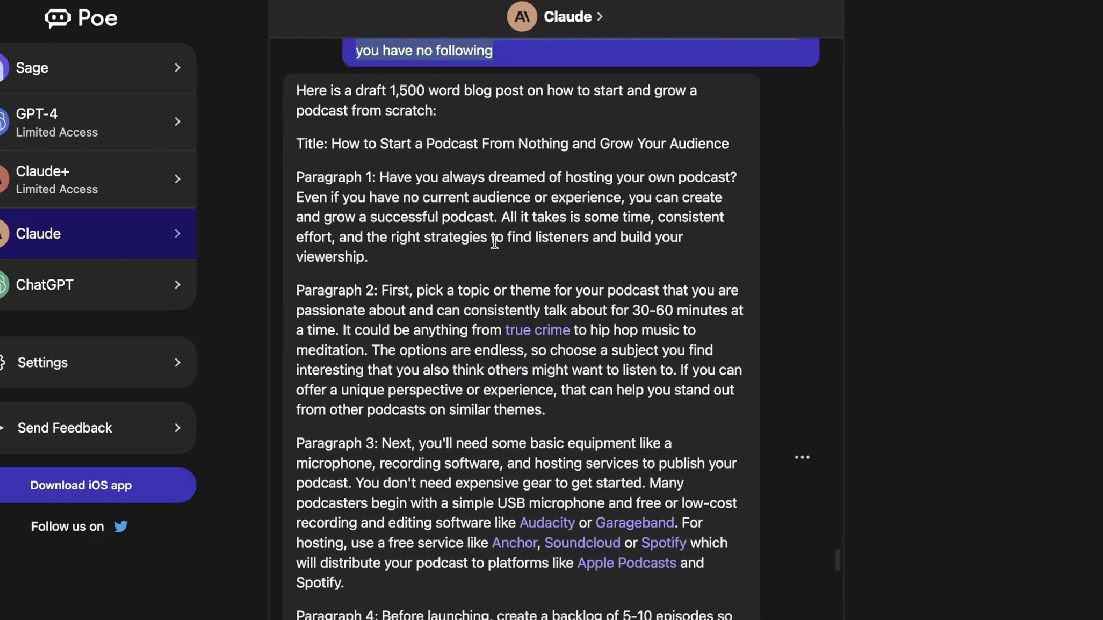
scroll(494, 242, down, 4)
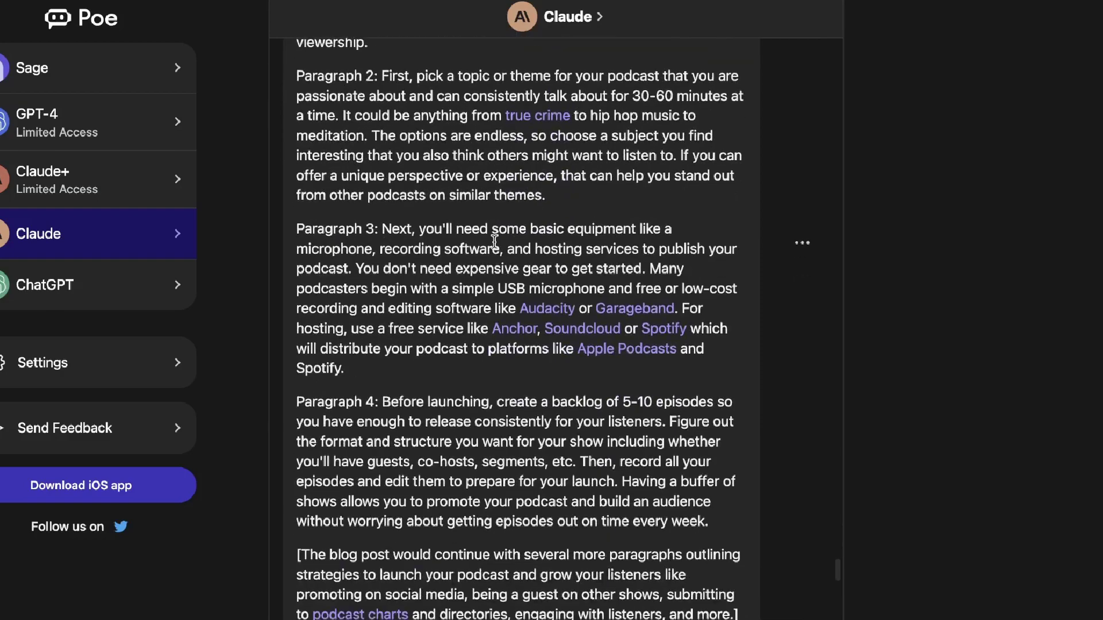
scroll(494, 241, down, 1)
drag(731, 464, 297, 98)
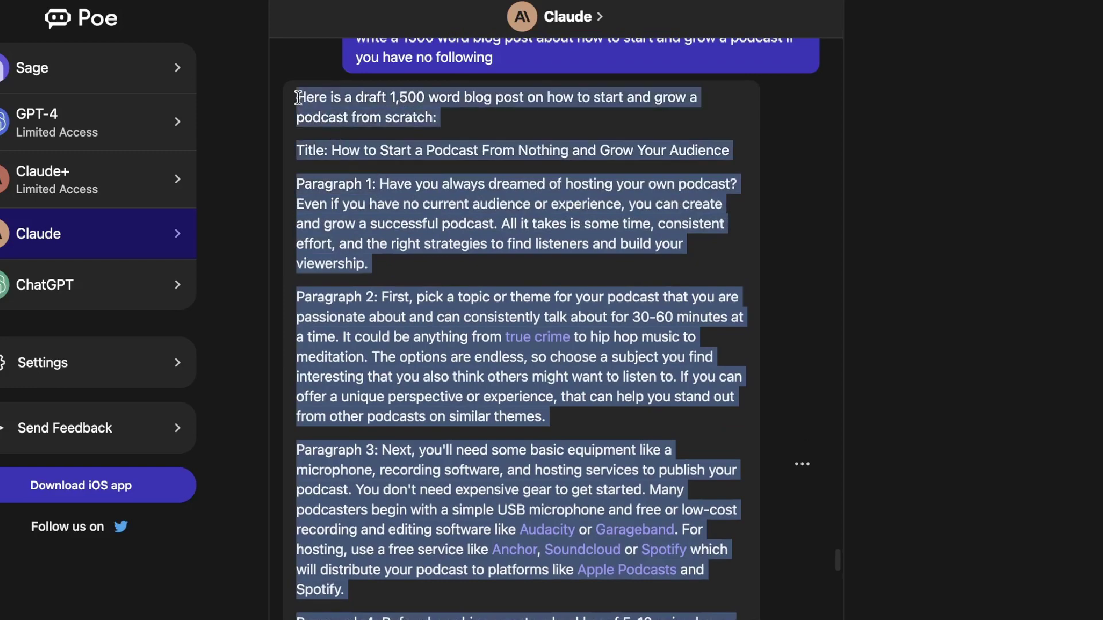
right_click(414, 308)
click(620, 492)
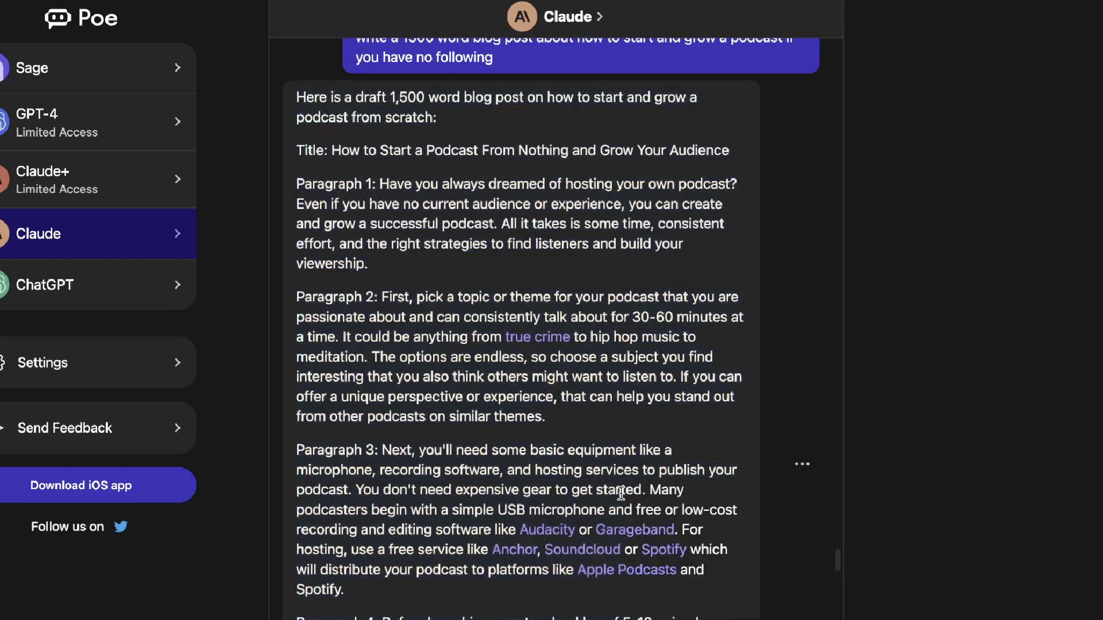
Read Claude's answer to "Tell me more." with its tips for growing a podcast audience.
scroll(621, 492, down, 8)
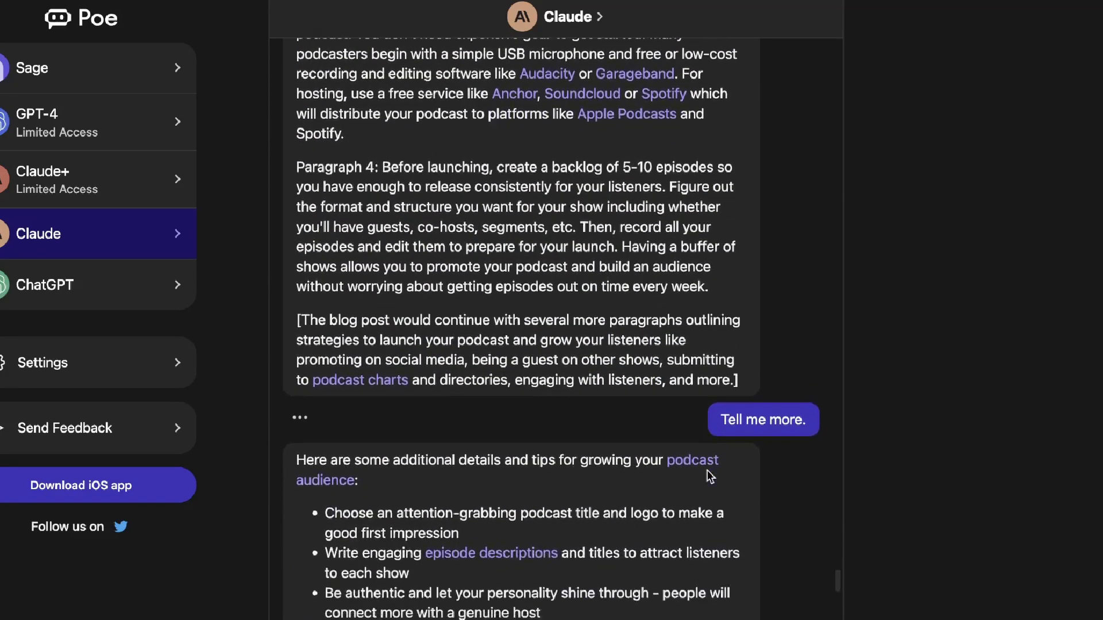
scroll(711, 476, down, 3)
scroll(640, 339, down, 4)
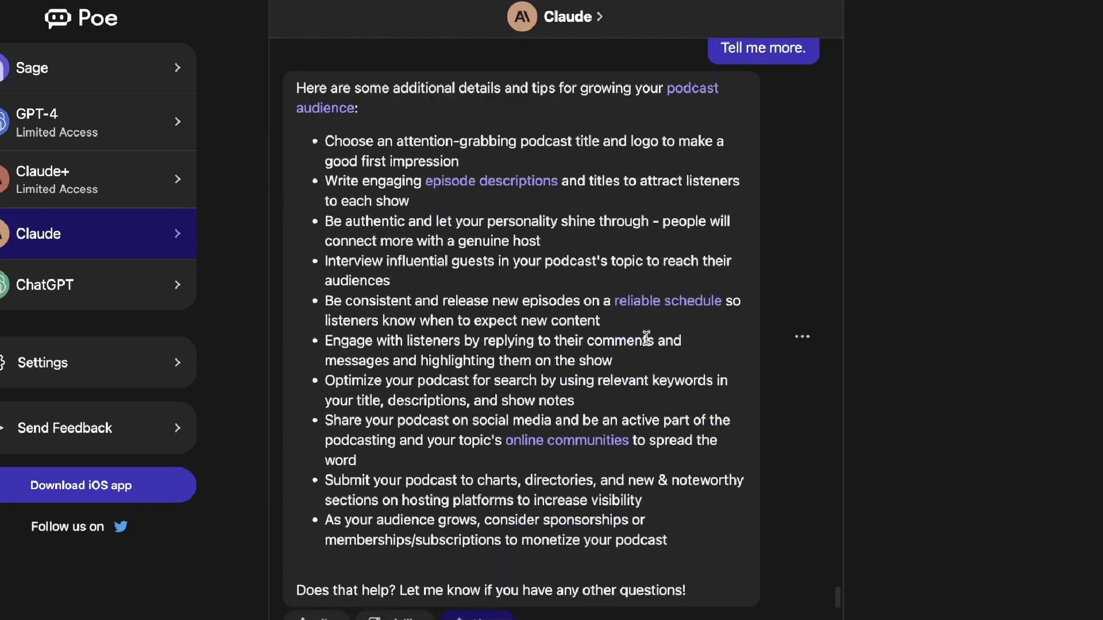
scroll(646, 338, down, 4)
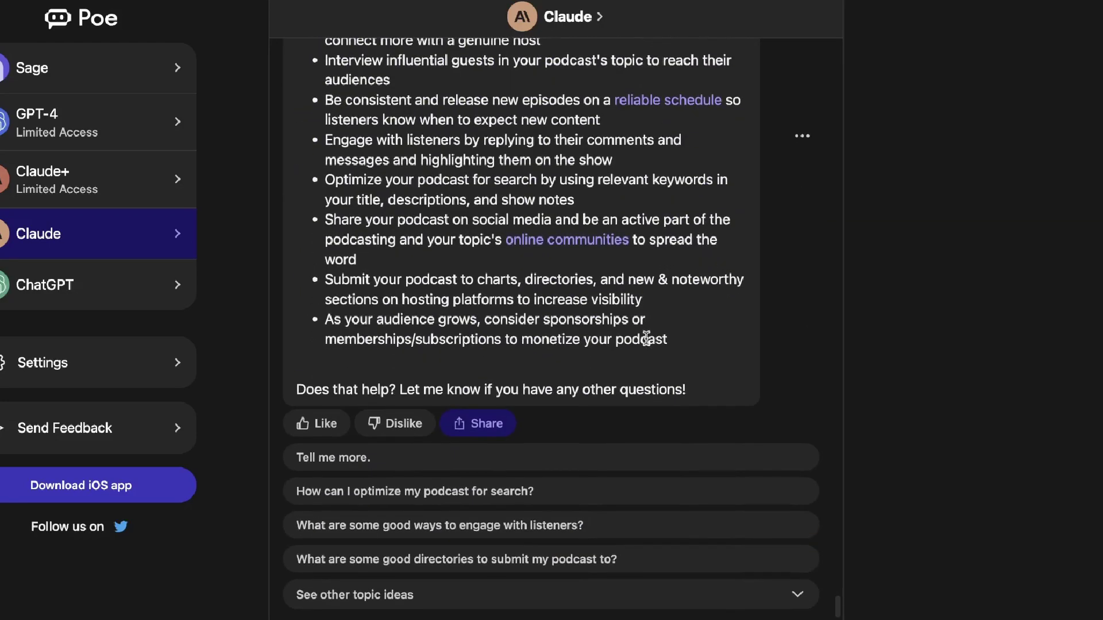
Copy Claude's podcast draft, from "Here is a draft 1,500 word blog post" through the bracketed closing note.
scroll(646, 338, up, 7)
scroll(646, 339, up, 4)
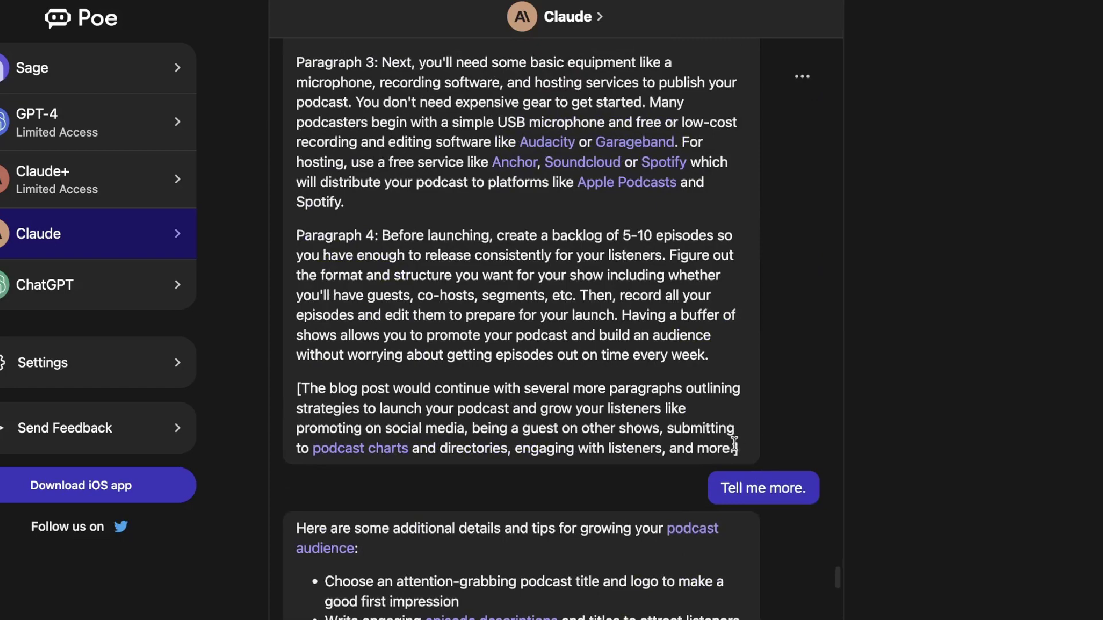
scroll(569, 414, up, 7)
drag(736, 447, 300, 163)
scroll(368, 177, up, 1)
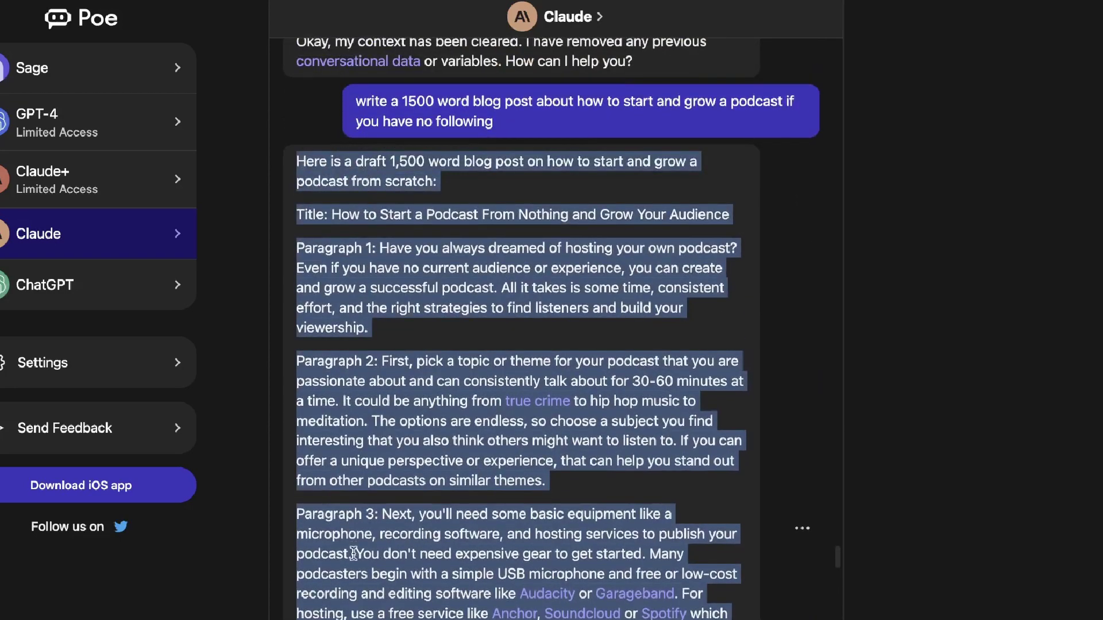
Send Claude the prompt "expand and write a 1500 word blog post" with the copied draft pasted below it.
click(353, 604)
text(expand a)
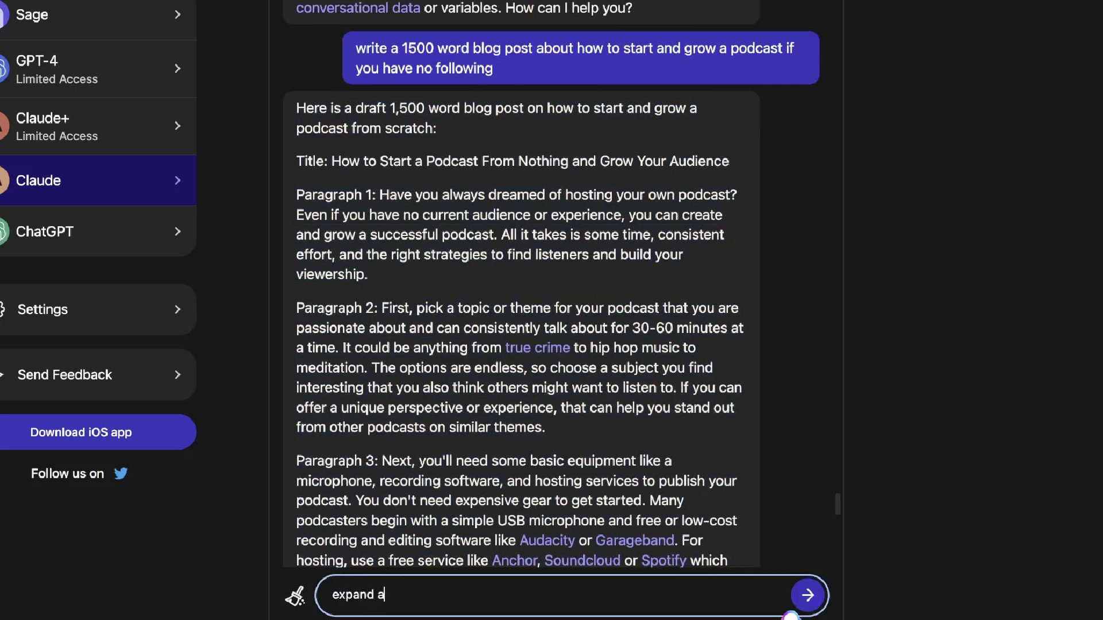
text(nd write a 1500 word blog post)
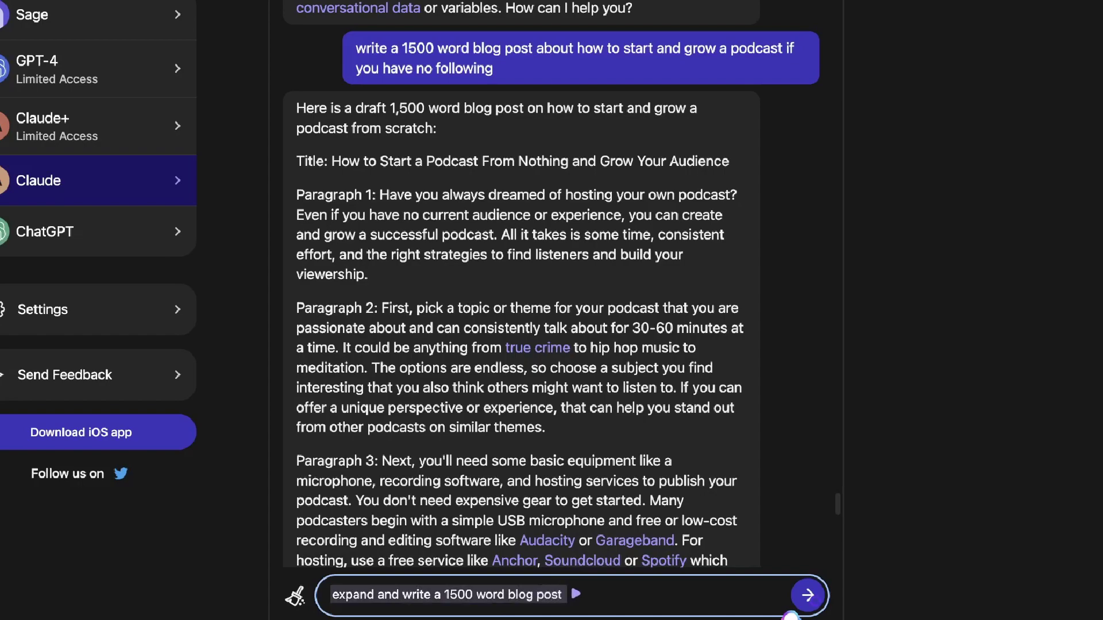
key(shift+Return)
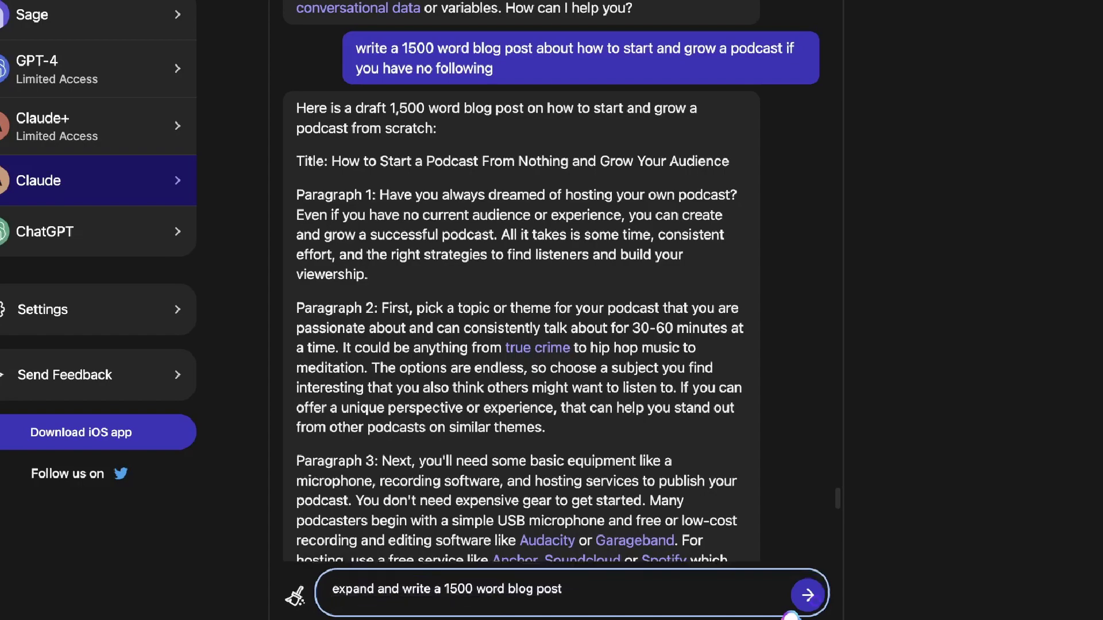
key(super+v)
key(Return)
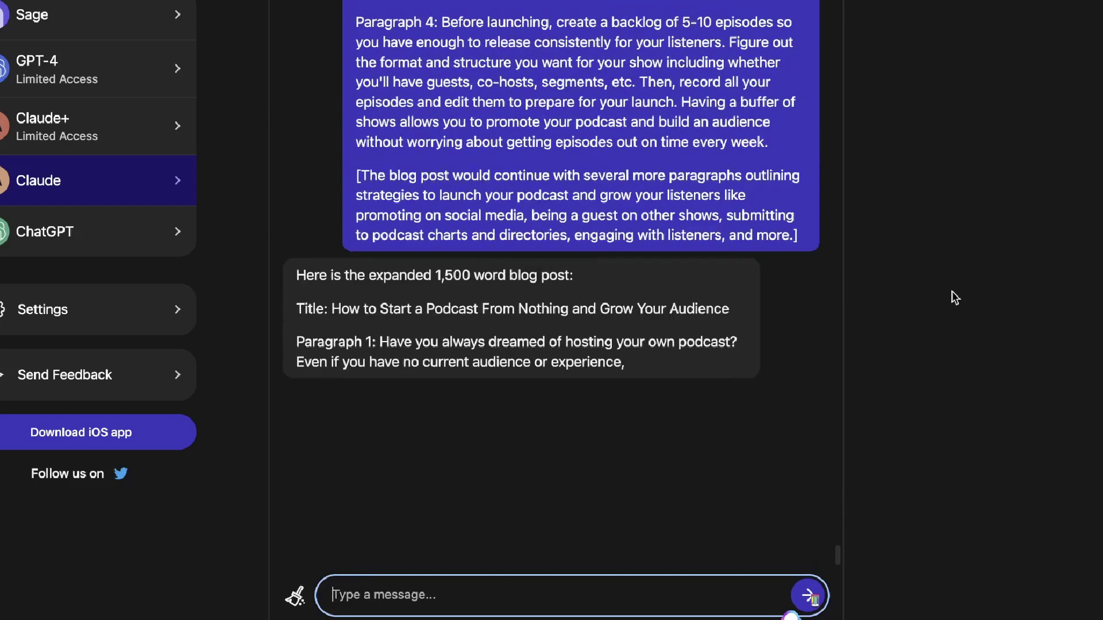
Read Claude's expanded blog post from its title through paragraph 4.
scroll(441, 237, down, 3)
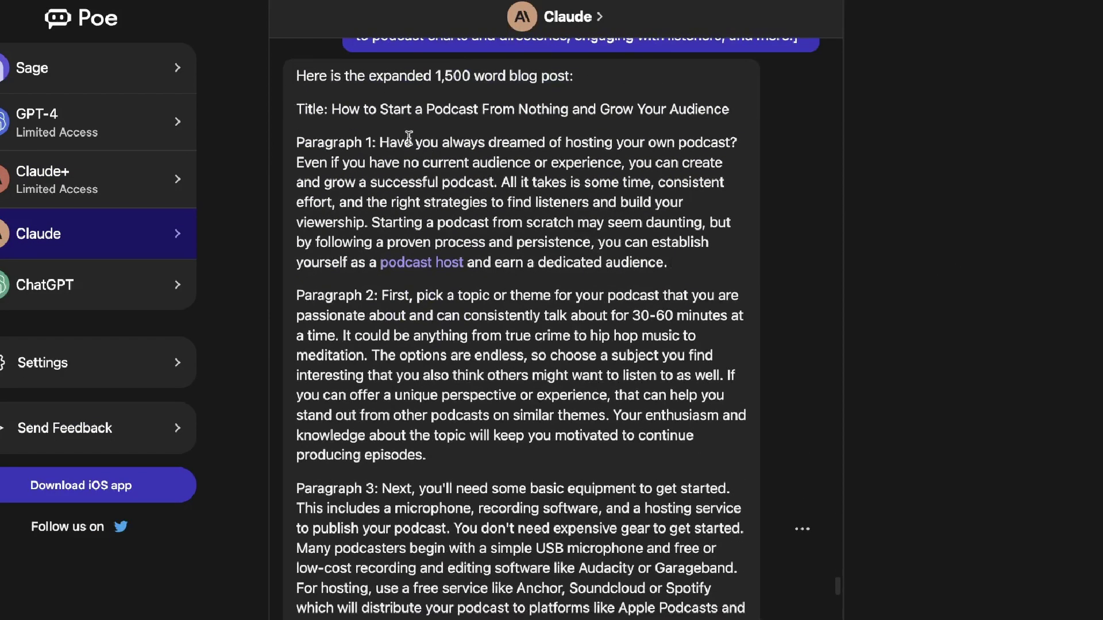
scroll(432, 196, down, 2)
scroll(432, 196, down, 2)
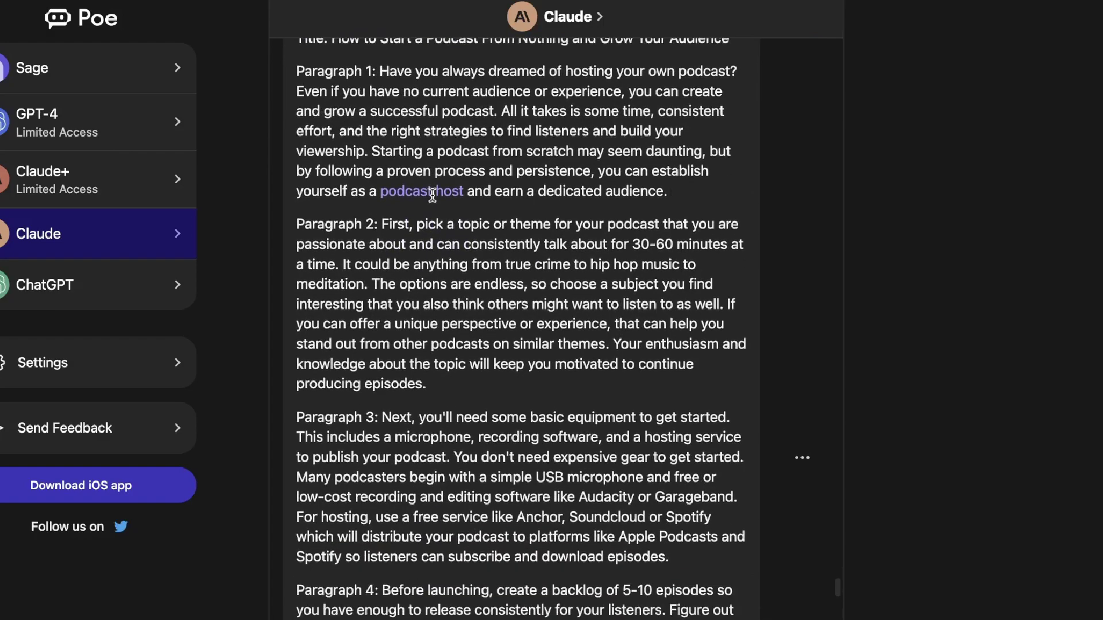
scroll(477, 330, down, 2)
scroll(477, 341, down, 4)
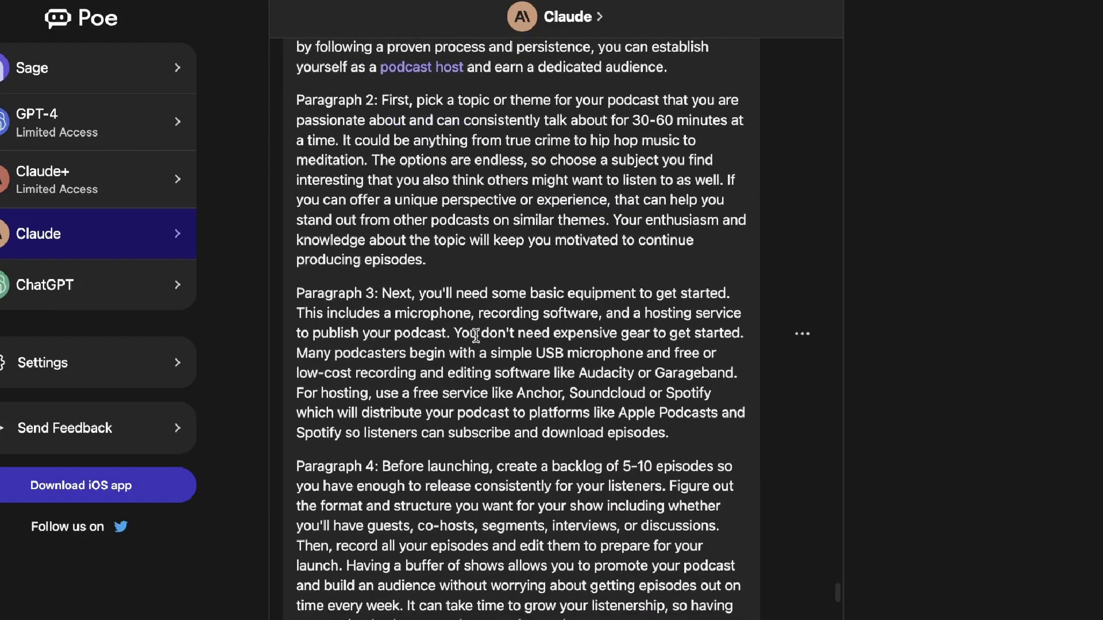
drag(595, 548, 493, 442)
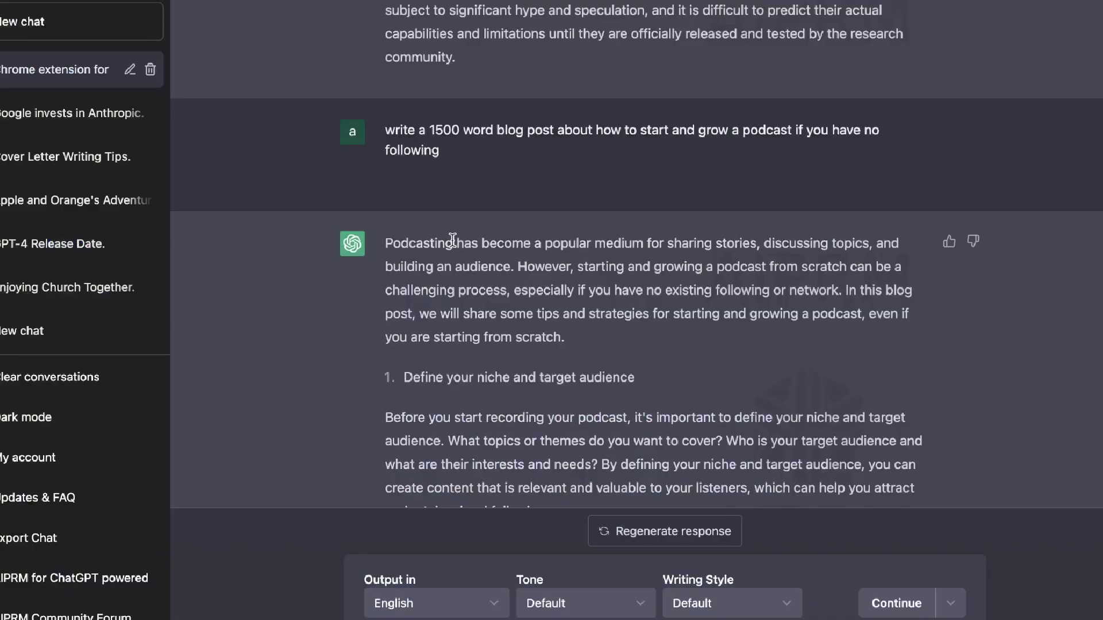
Read ChatGPT's podcast blog post from the introduction through the section on improving and iterating content.
scroll(453, 240, down, 1)
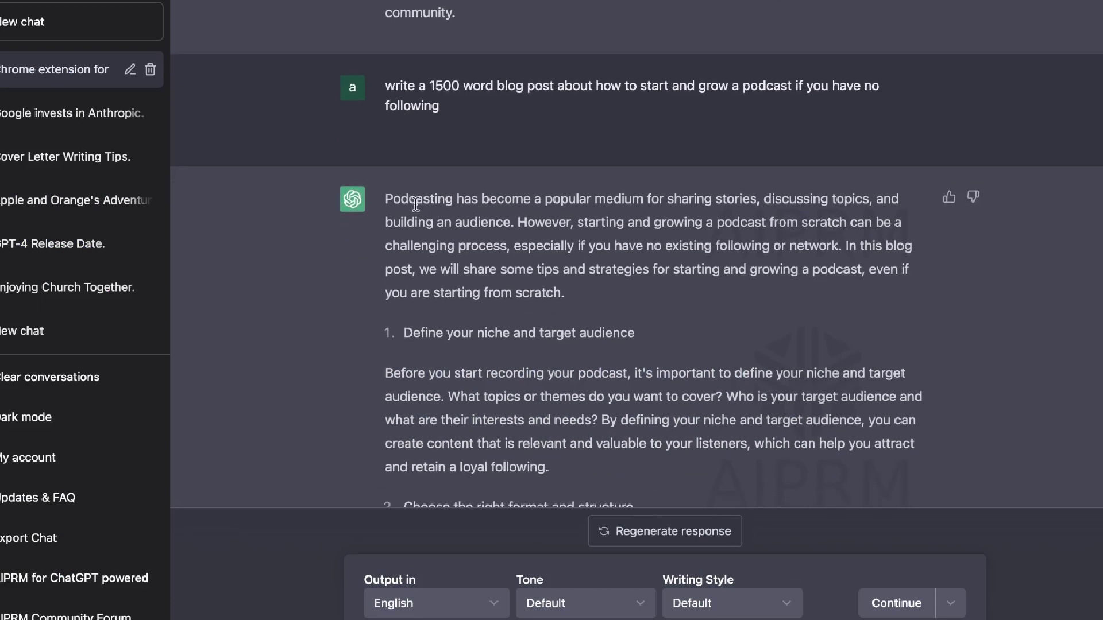
drag(386, 198, 566, 477)
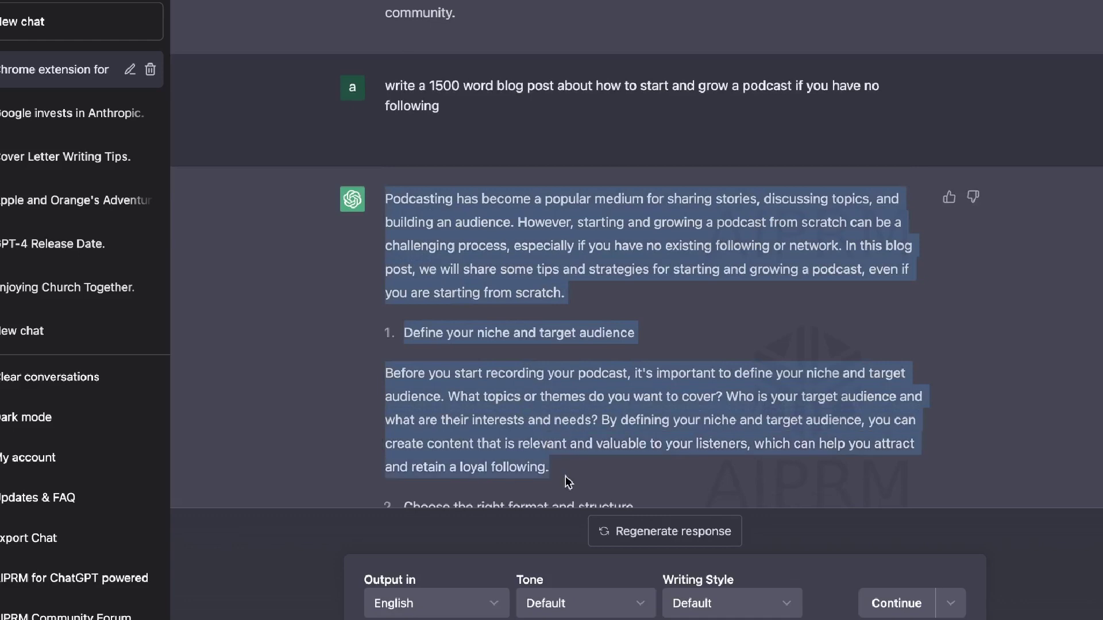
scroll(579, 455, down, 8)
click(598, 391)
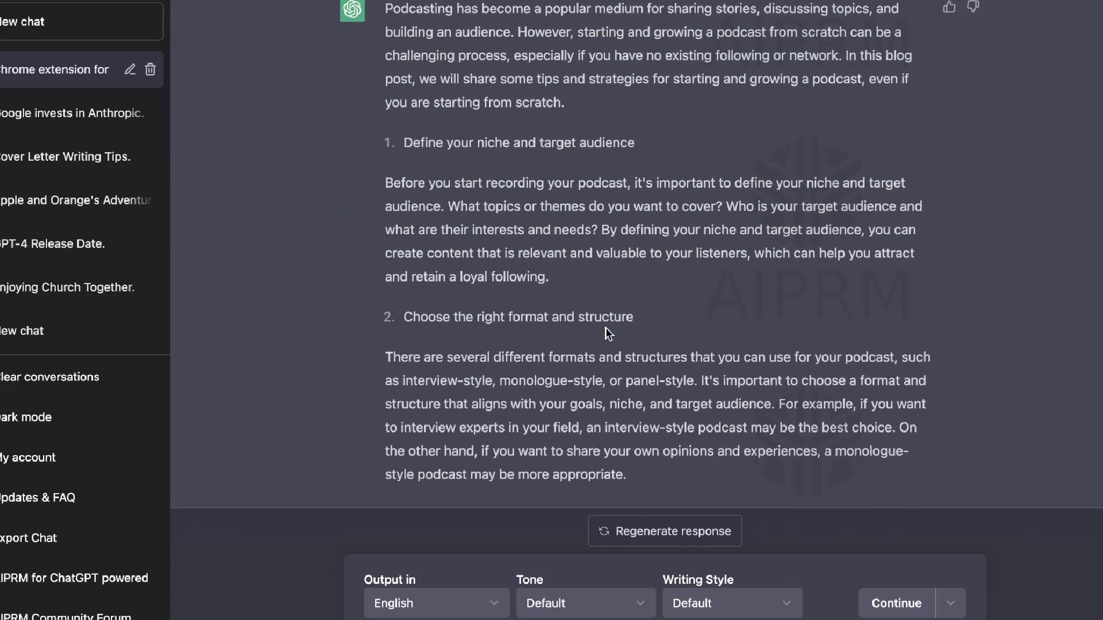
scroll(609, 334, down, 3)
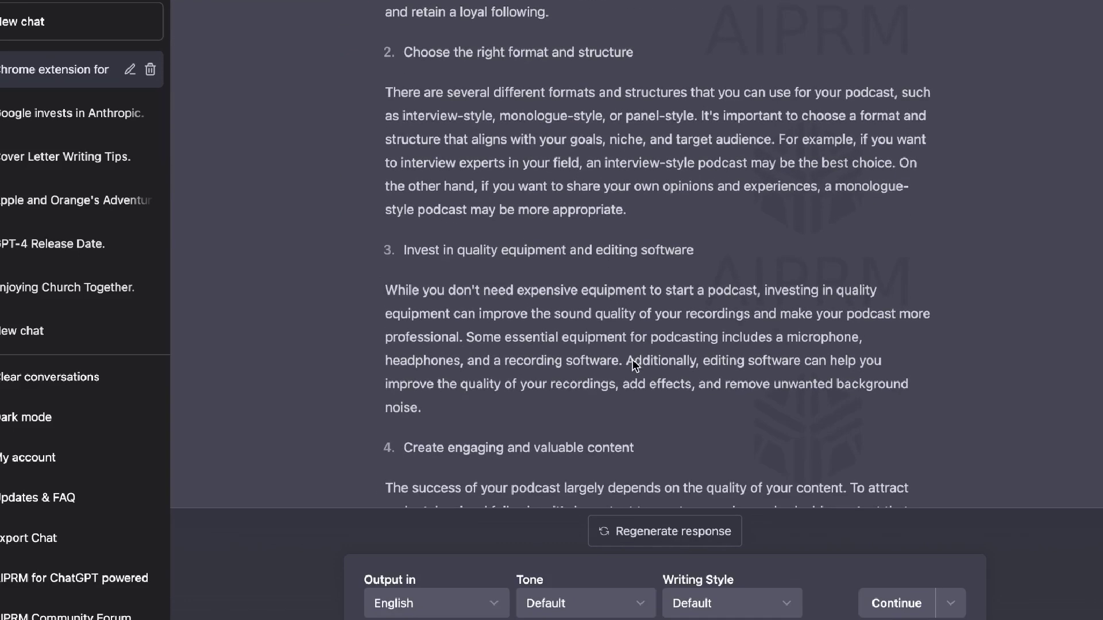
scroll(633, 359, down, 5)
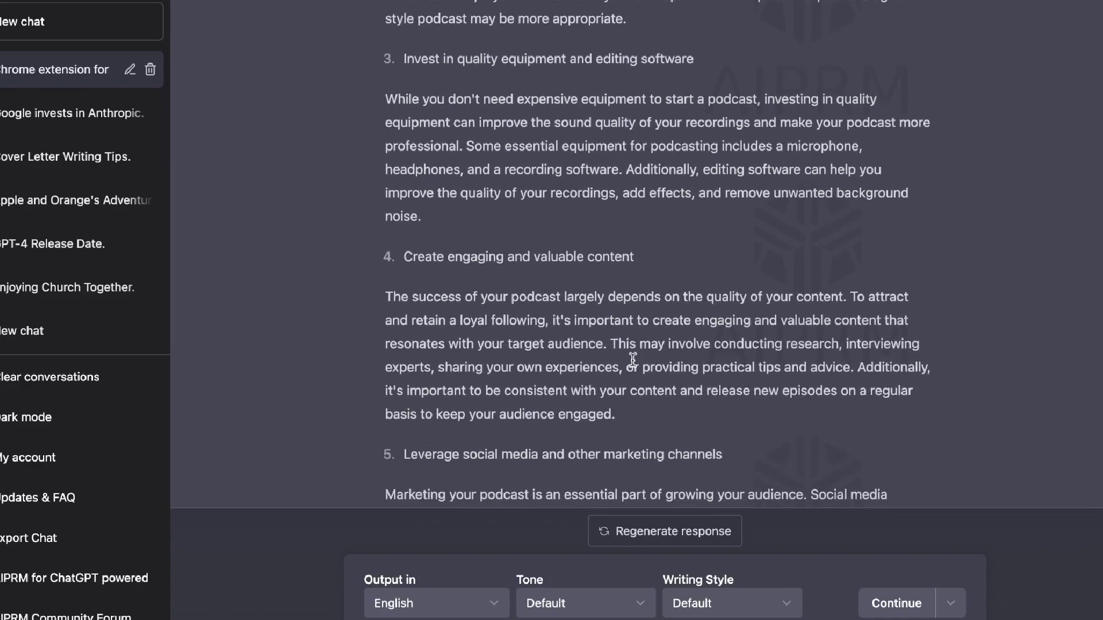
scroll(632, 360, down, 6)
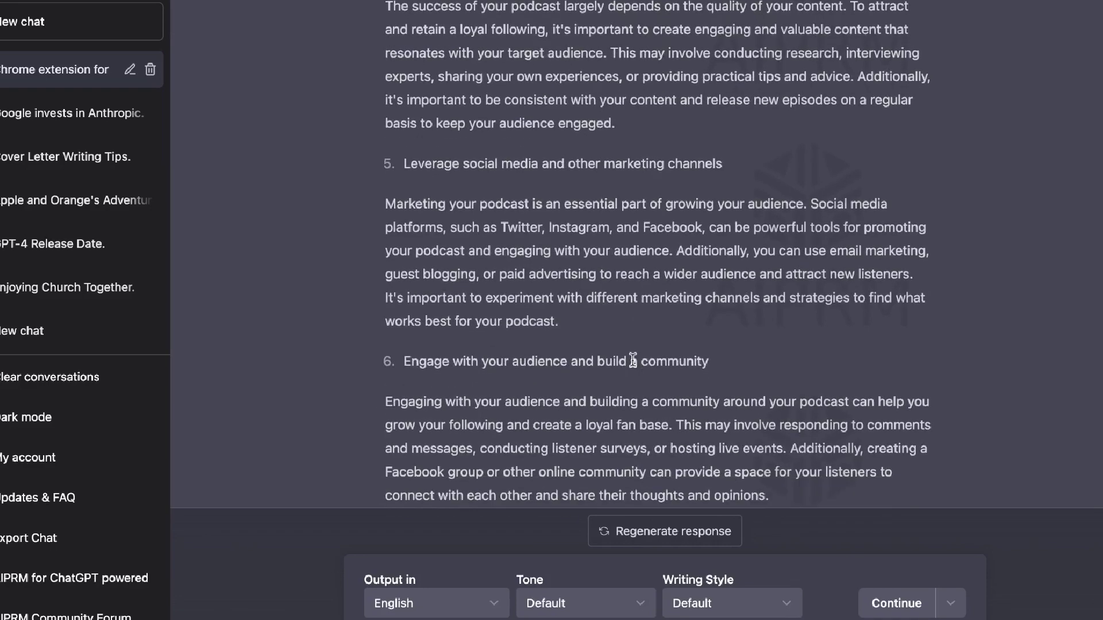
scroll(633, 359, down, 3)
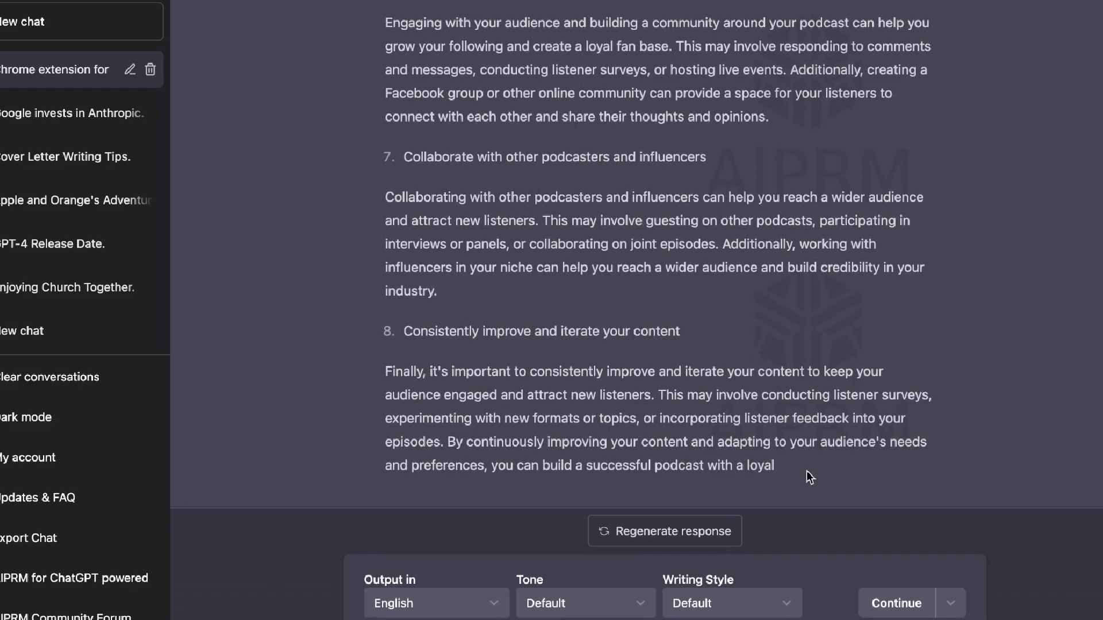
Select ChatGPT's entire podcast blog post, count its words with Word Counter Plus, and copy the text.
drag(807, 470, 387, 290)
scroll(627, 322, up, 11)
scroll(616, 315, up, 15)
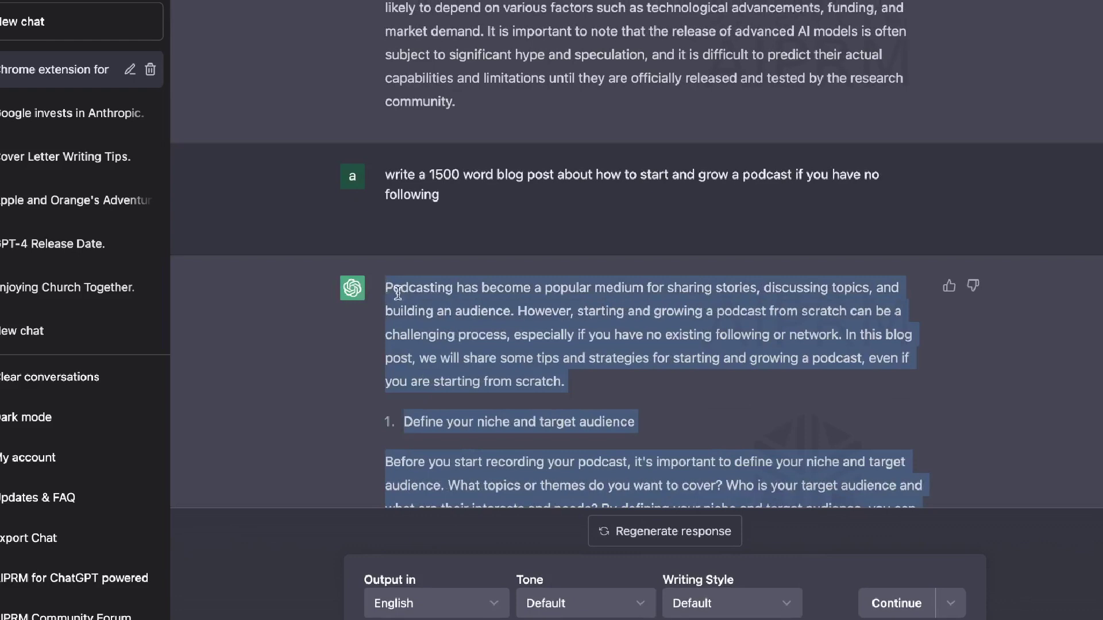
right_click(429, 306)
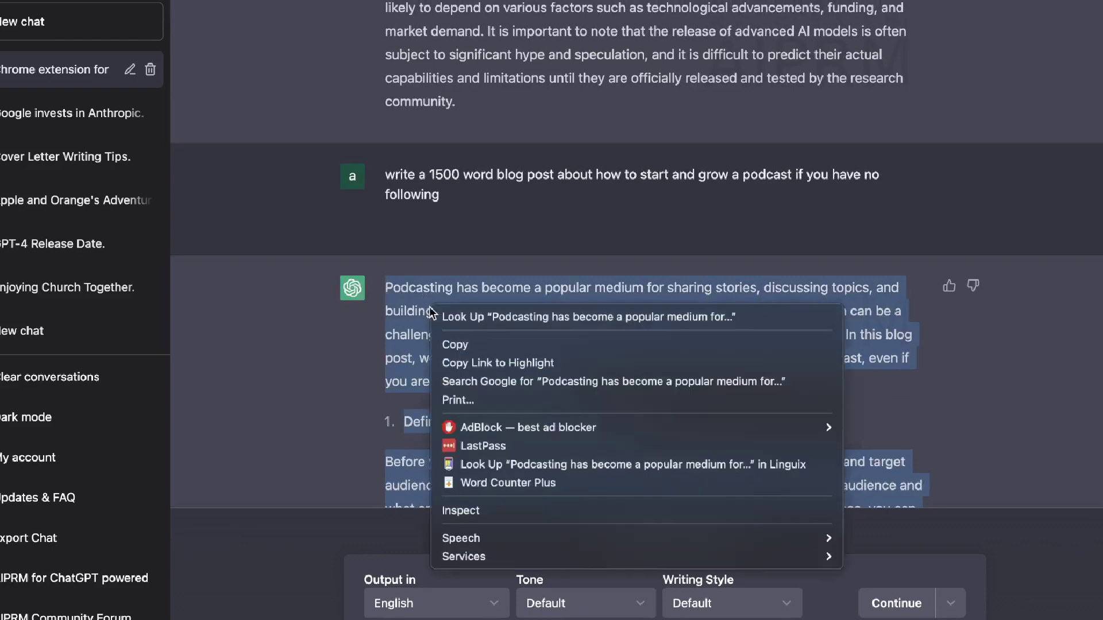
click(501, 482)
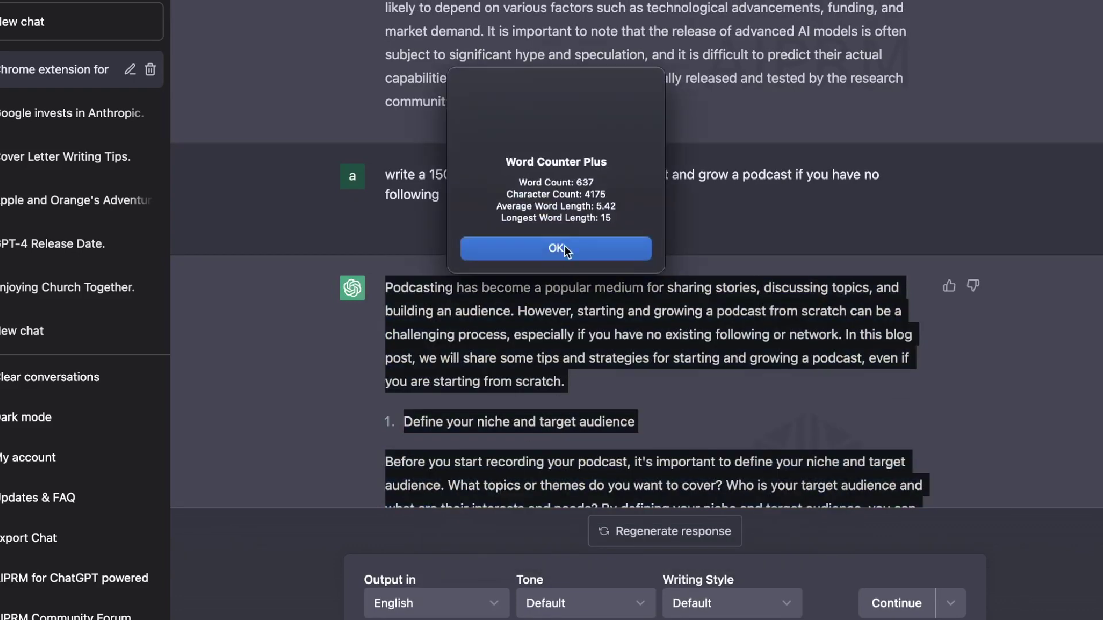
click(556, 249)
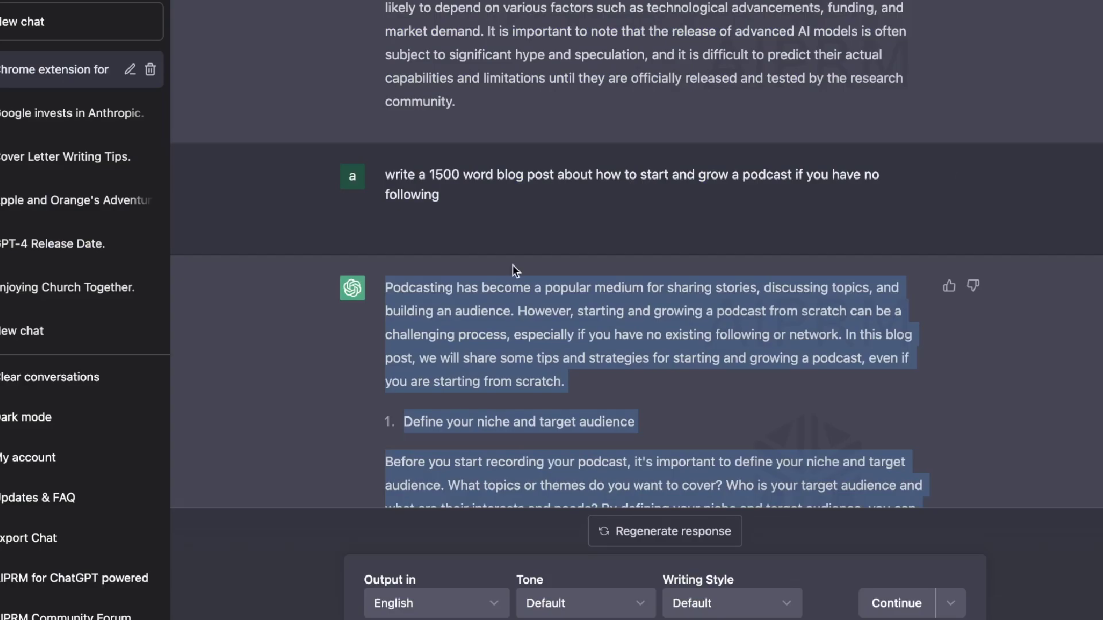
right_click(506, 283)
click(524, 324)
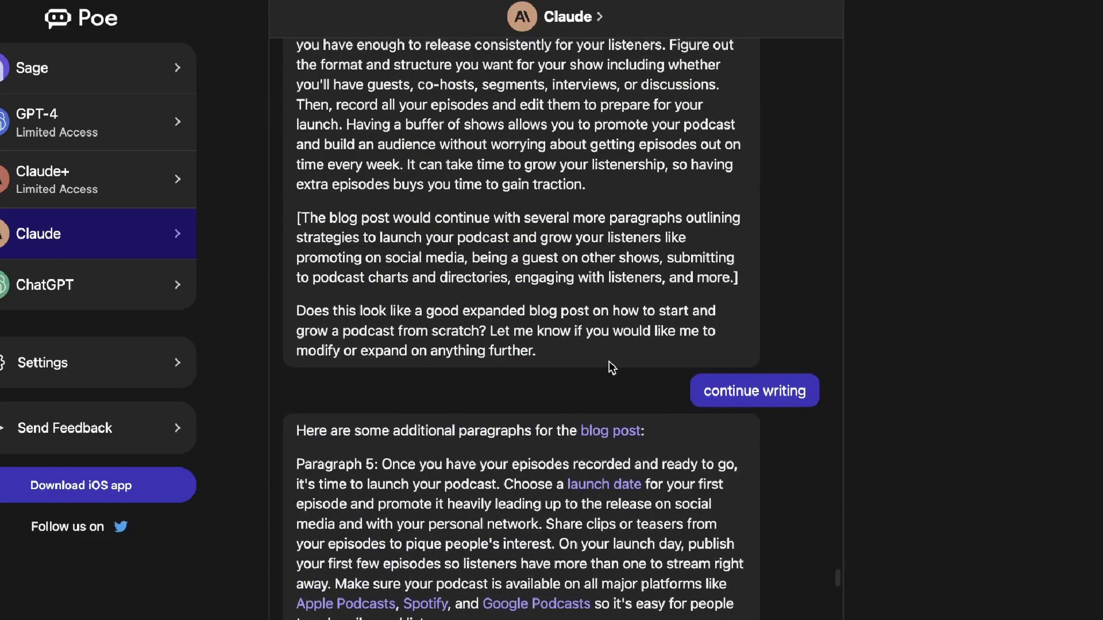
In Poe, look over Claude's additional paragraphs 5 to 8 and send the follow-up "continue writing".
scroll(698, 387, down, 2)
scroll(697, 383, up, 1)
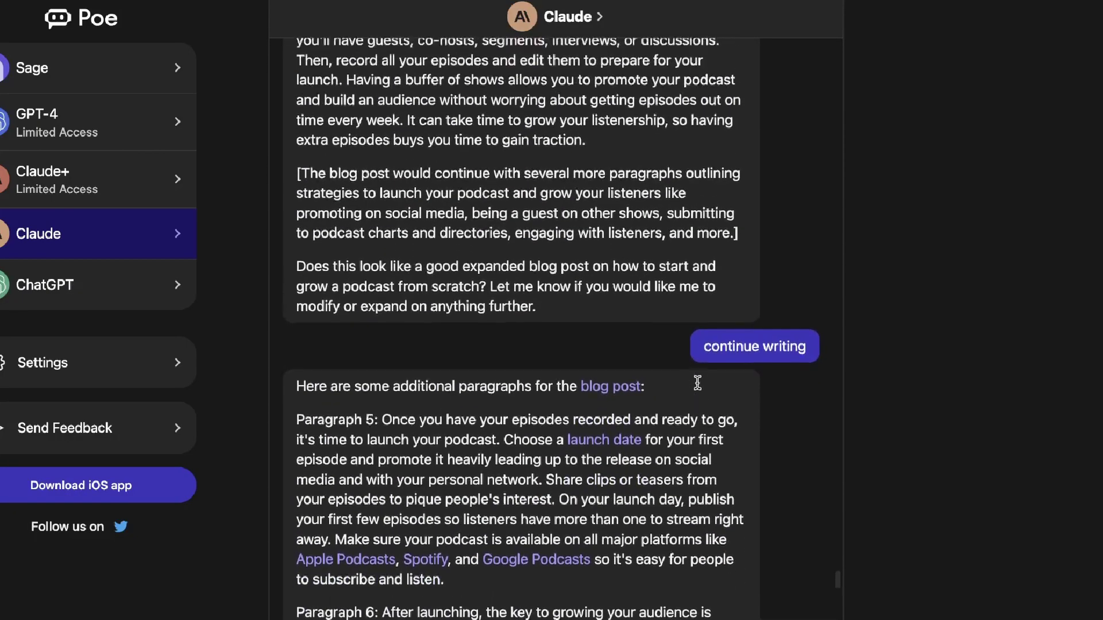
scroll(697, 383, up, 2)
scroll(444, 394, down, 10)
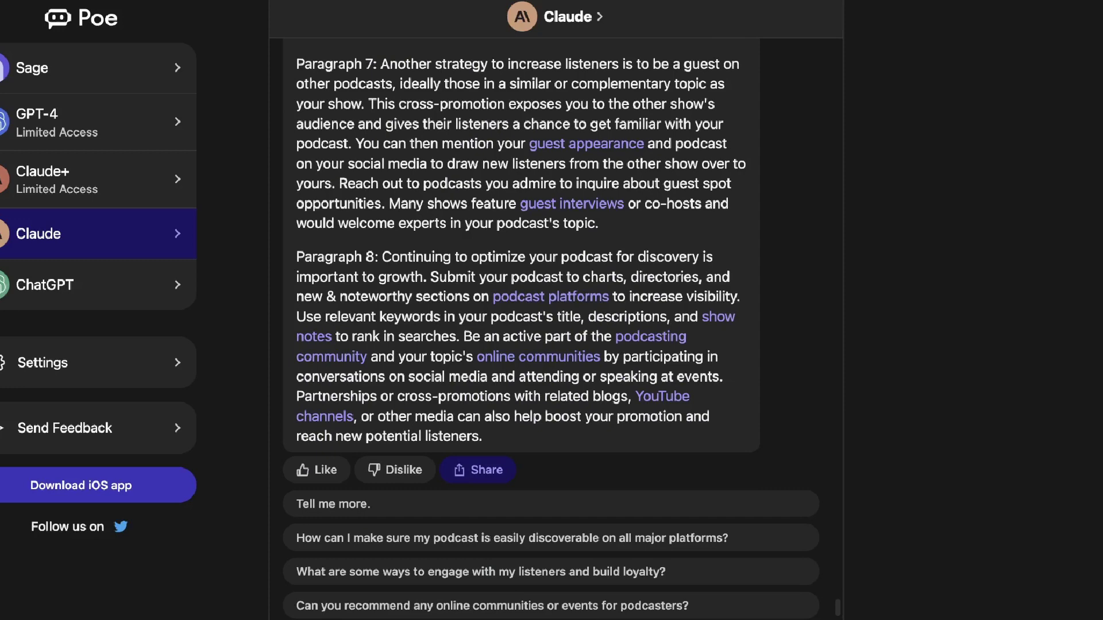
key(Return)
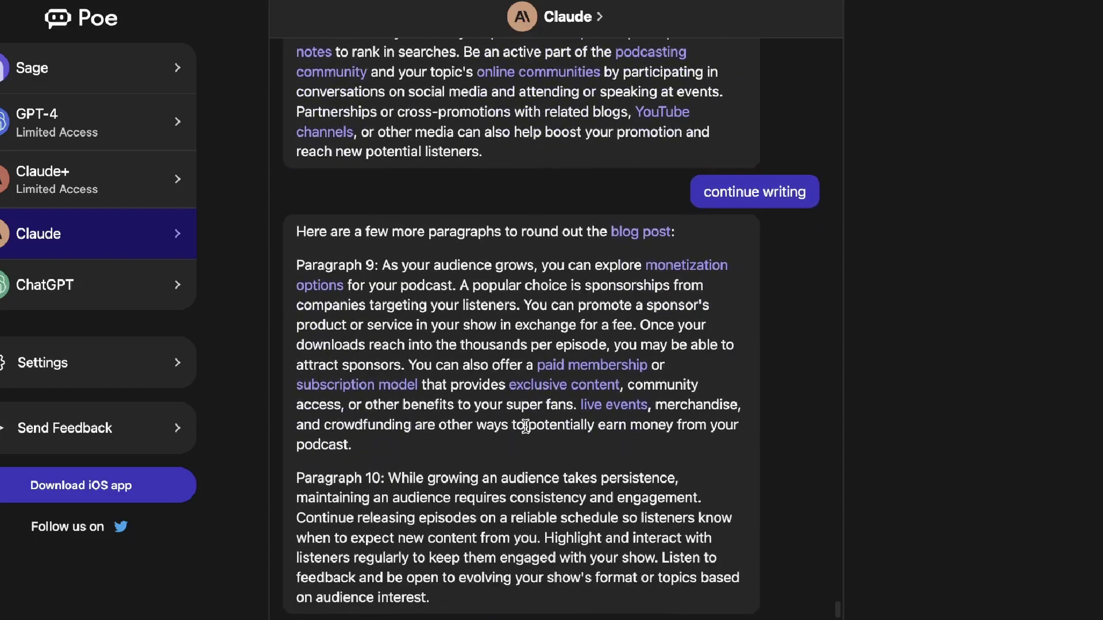
Review Claude's full blog post from the expanded opening through paragraph 10.
scroll(525, 426, up, 10)
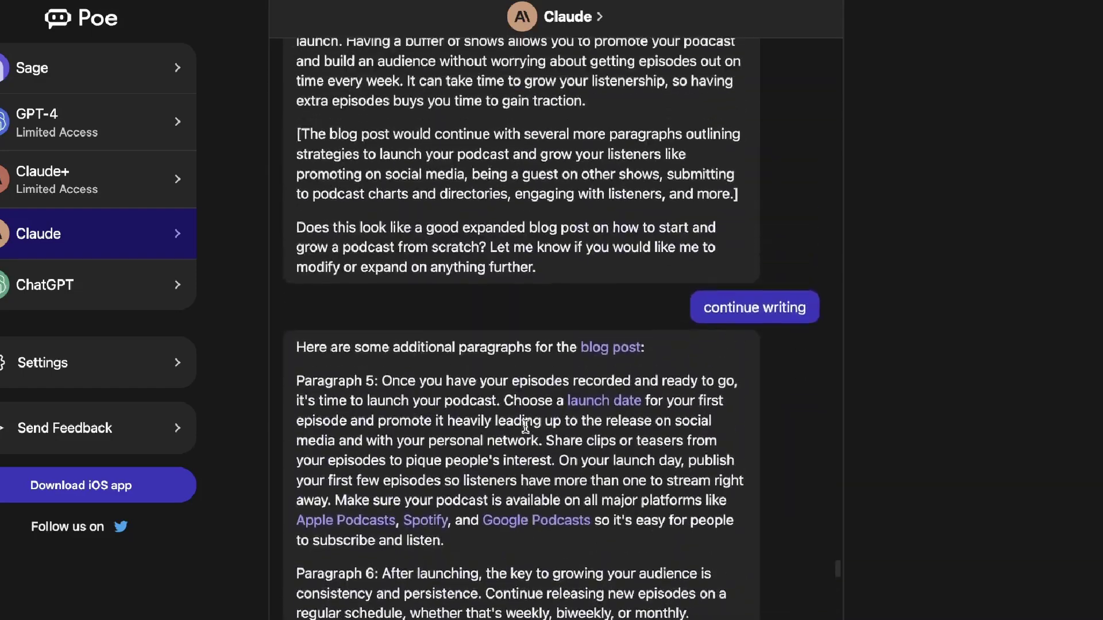
scroll(526, 426, up, 15)
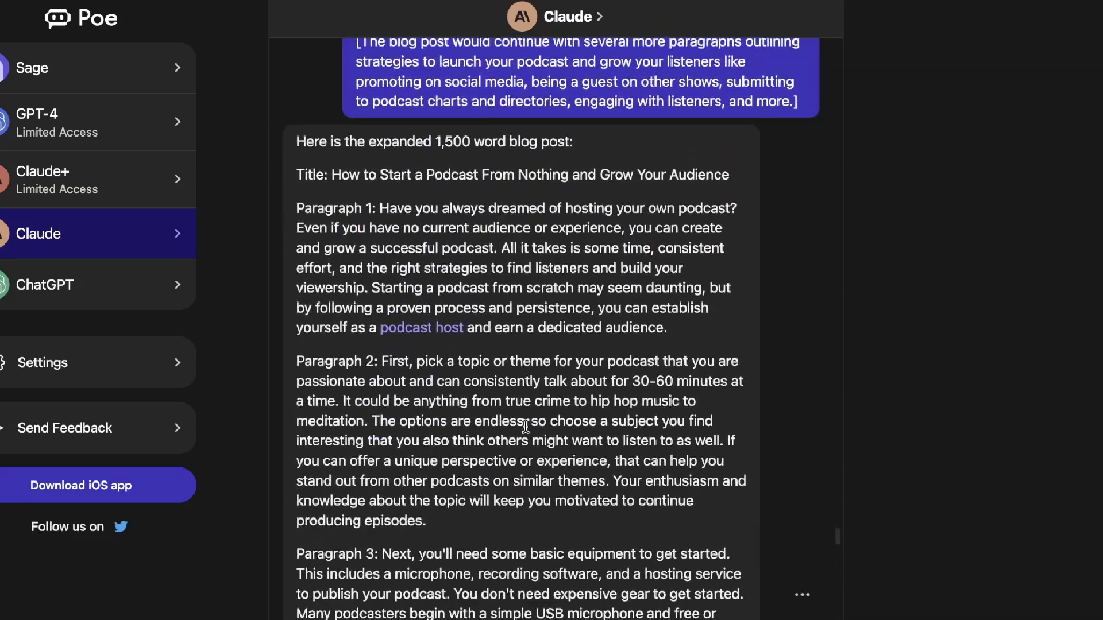
scroll(525, 426, down, 10)
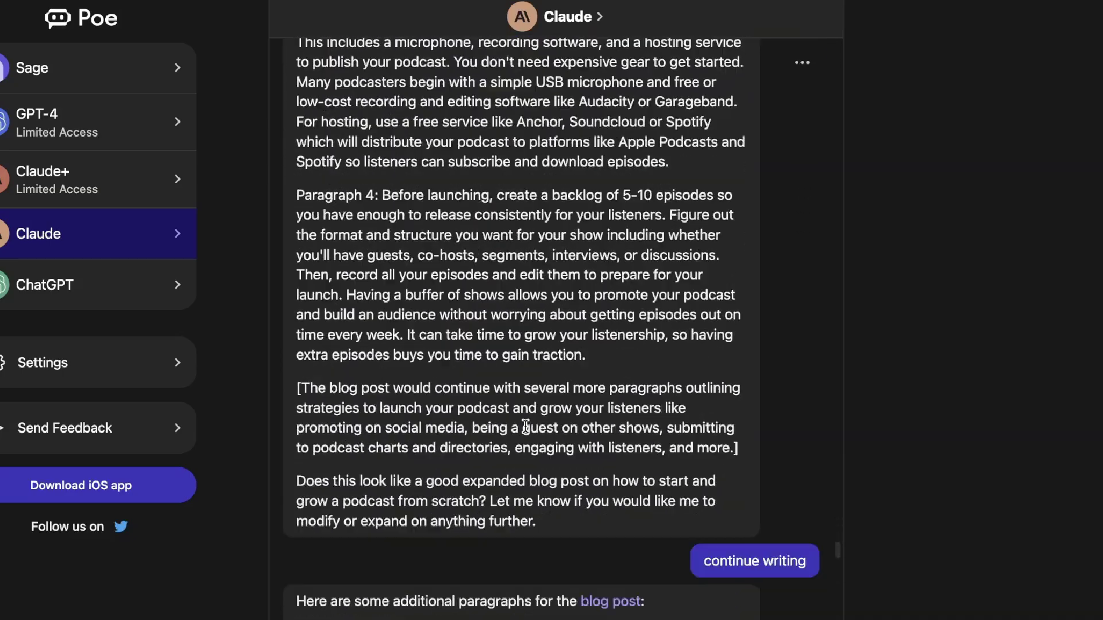
scroll(525, 425, down, 12)
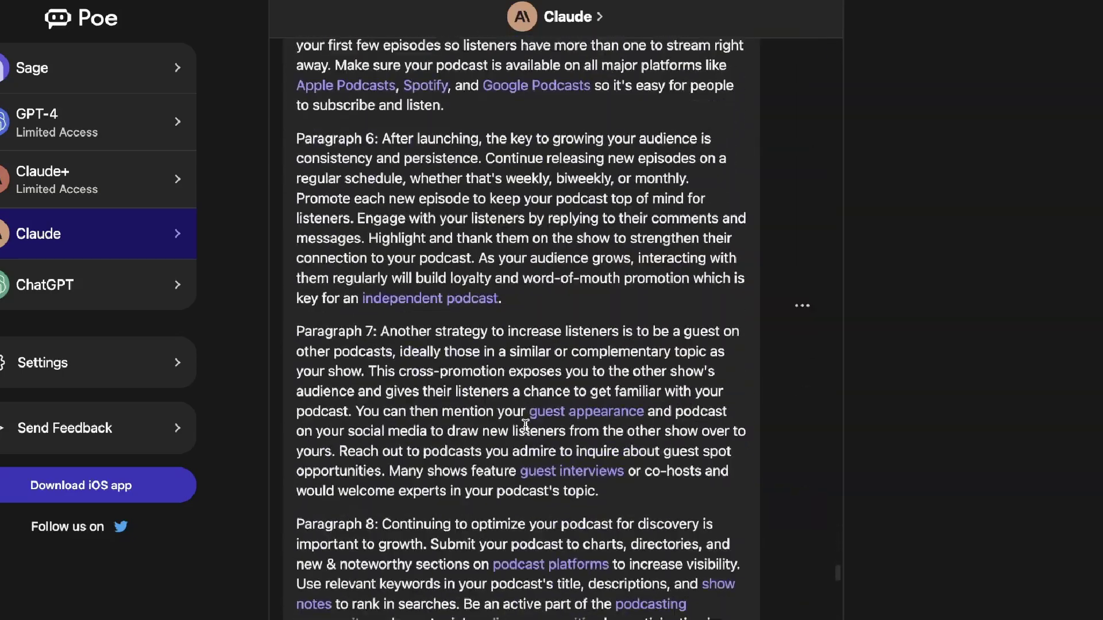
scroll(525, 425, down, 9)
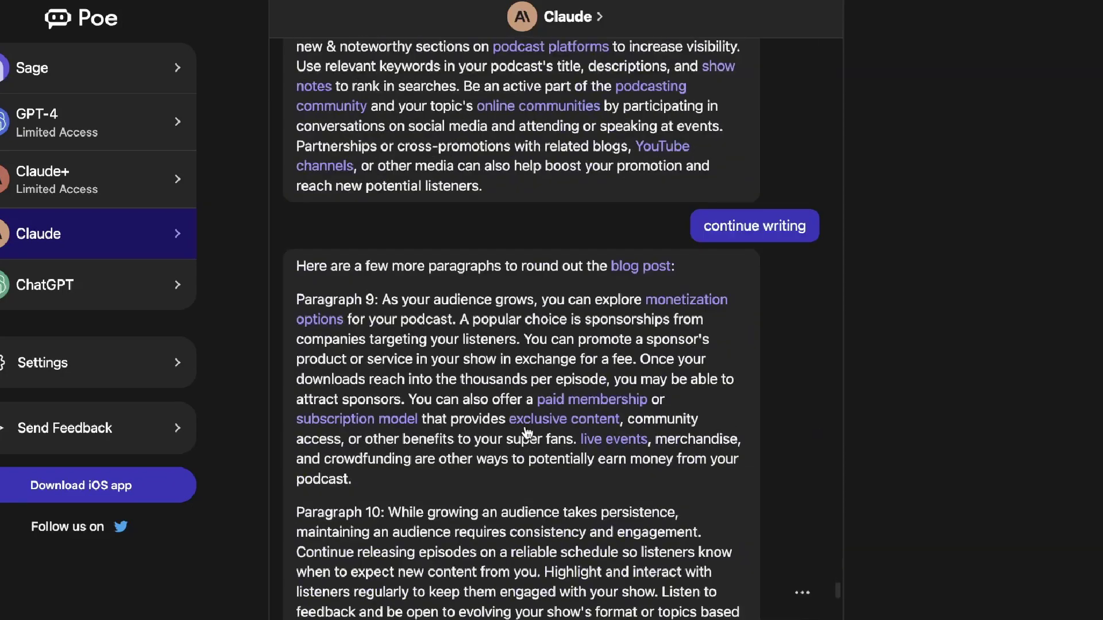
scroll(527, 432, down, 1)
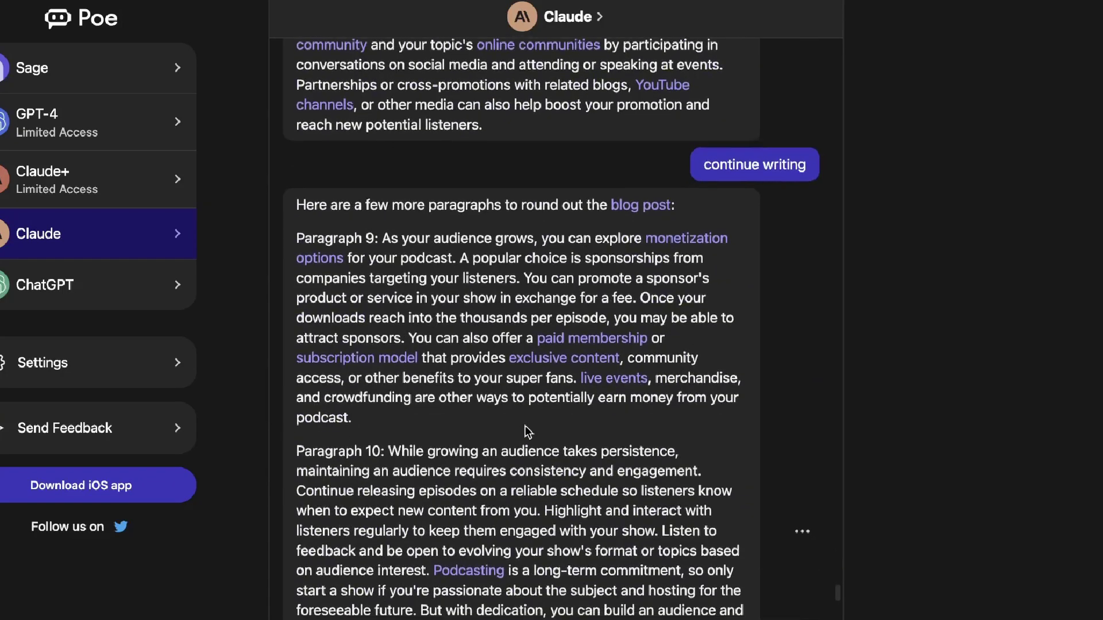
scroll(525, 425, down, 1)
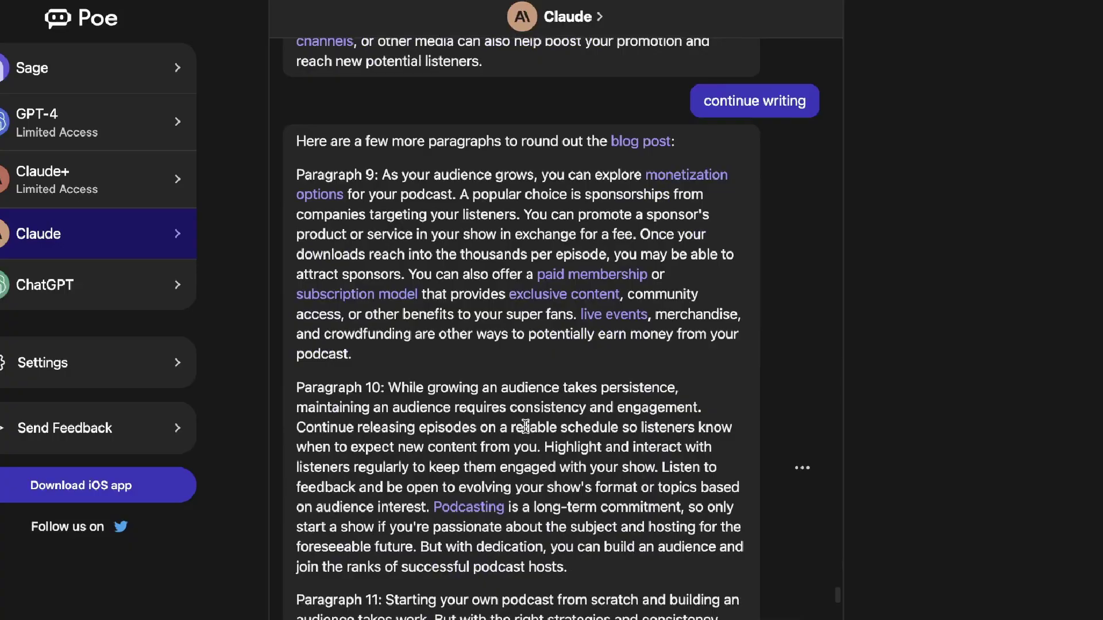
Copy Claude's whole expanded blog post, including the continued paragraphs, into WordCounter to count its words.
scroll(526, 426, down, 2)
drag(382, 588, 299, 238)
scroll(416, 313, up, 20)
scroll(416, 312, up, 9)
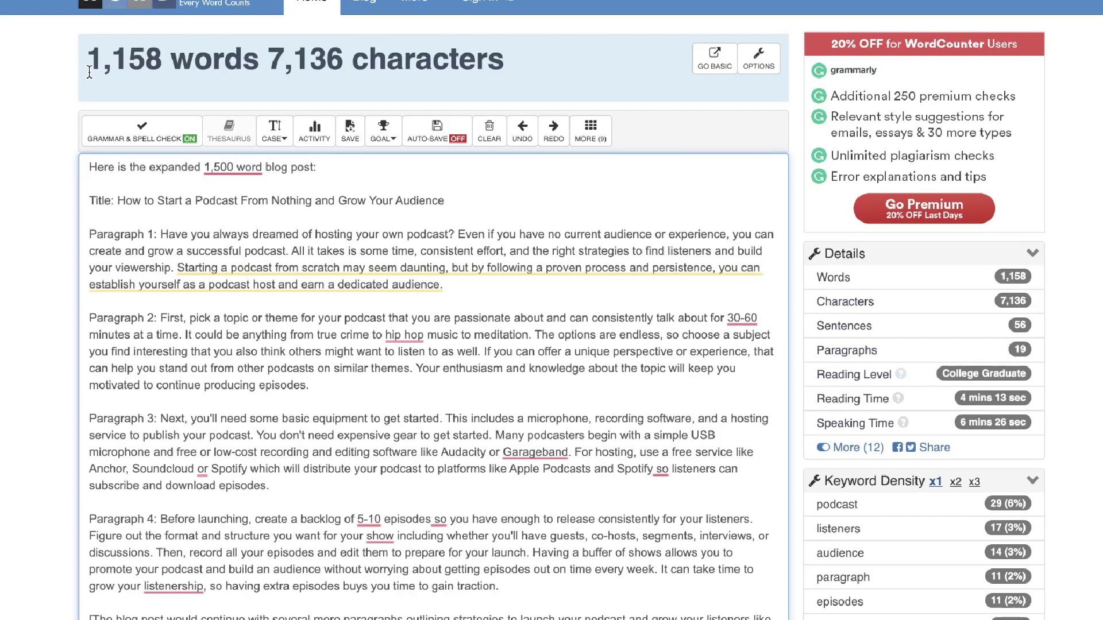
Delete the bracketed placeholder paragraph after paragraph 4 from Claude's text in WordCounter and check the updated word count.
drag(89, 72, 168, 87)
scroll(212, 205, down, 5)
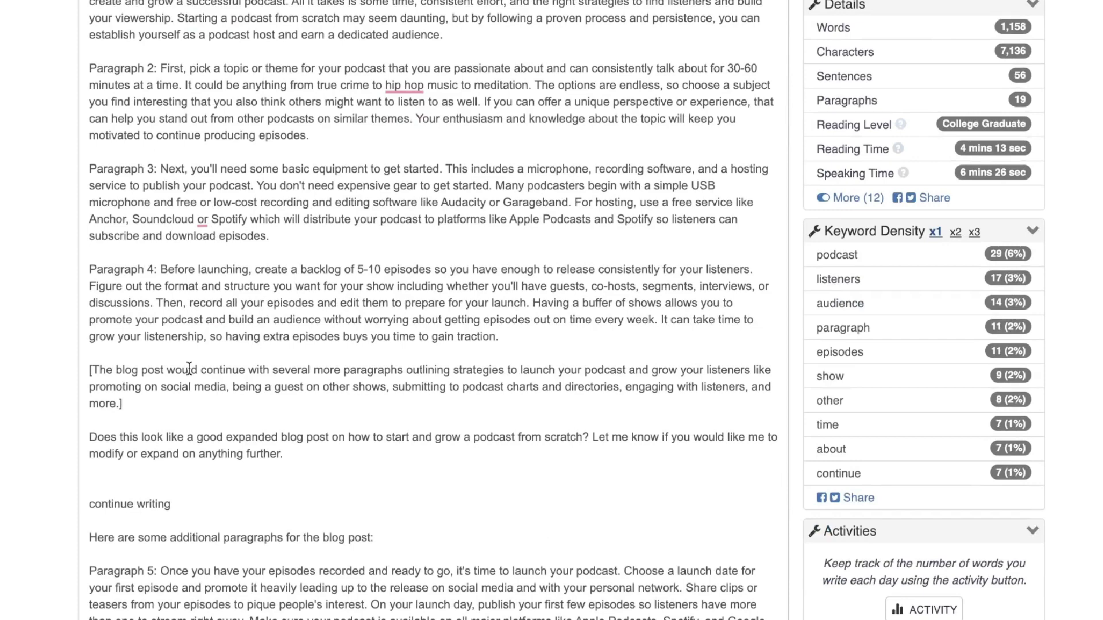
triple_click(142, 405)
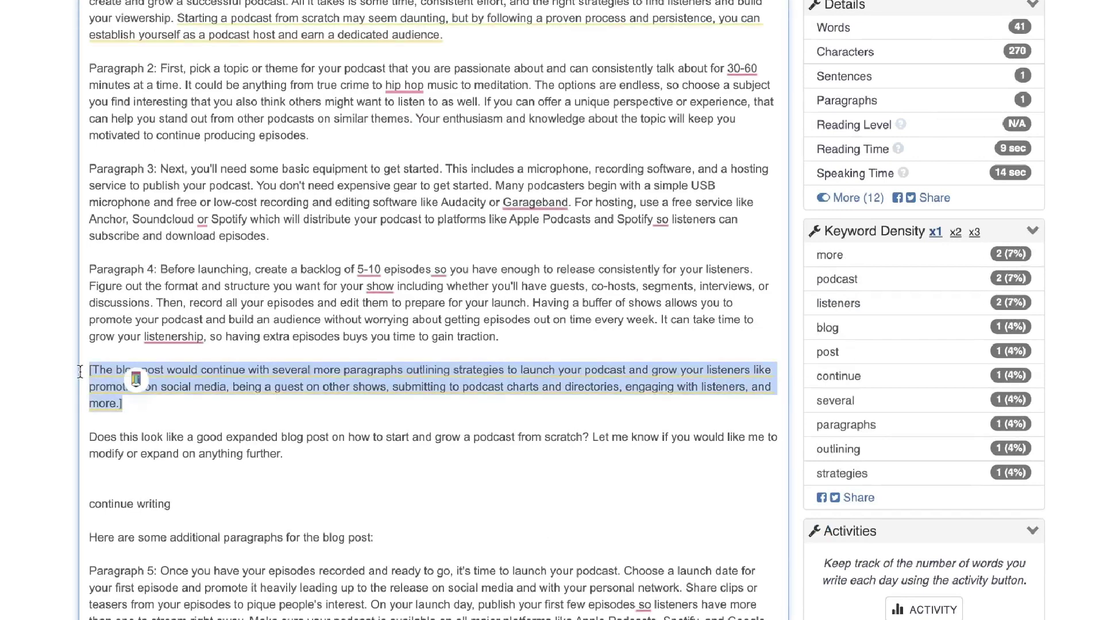
key(BackSpace)
scroll(229, 389, down, 1)
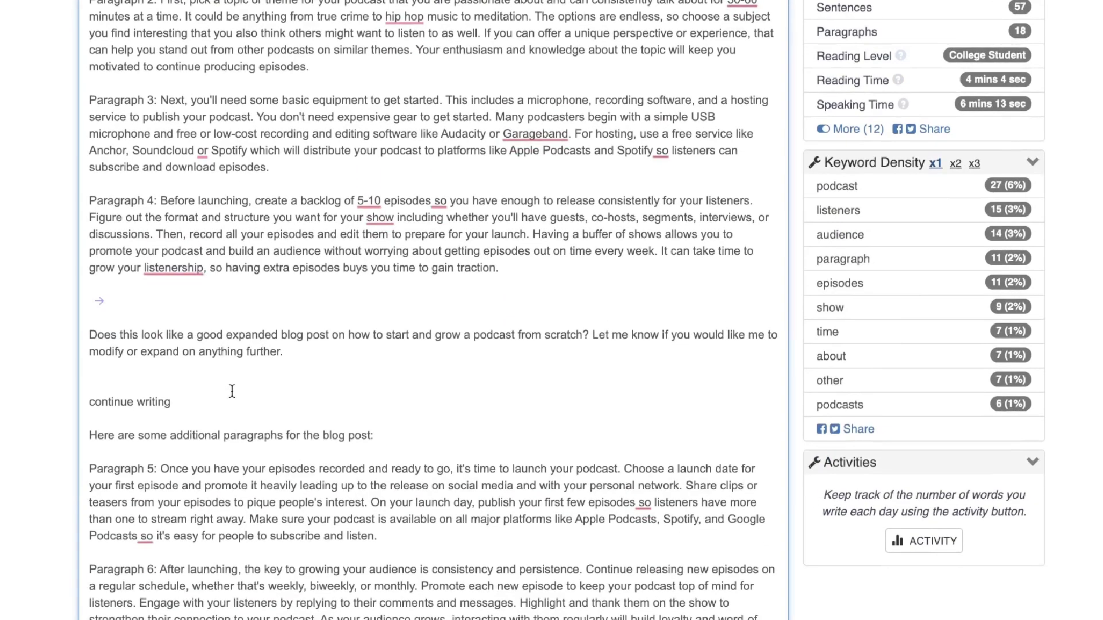
click(79, 391)
scroll(912, 133, up, 1)
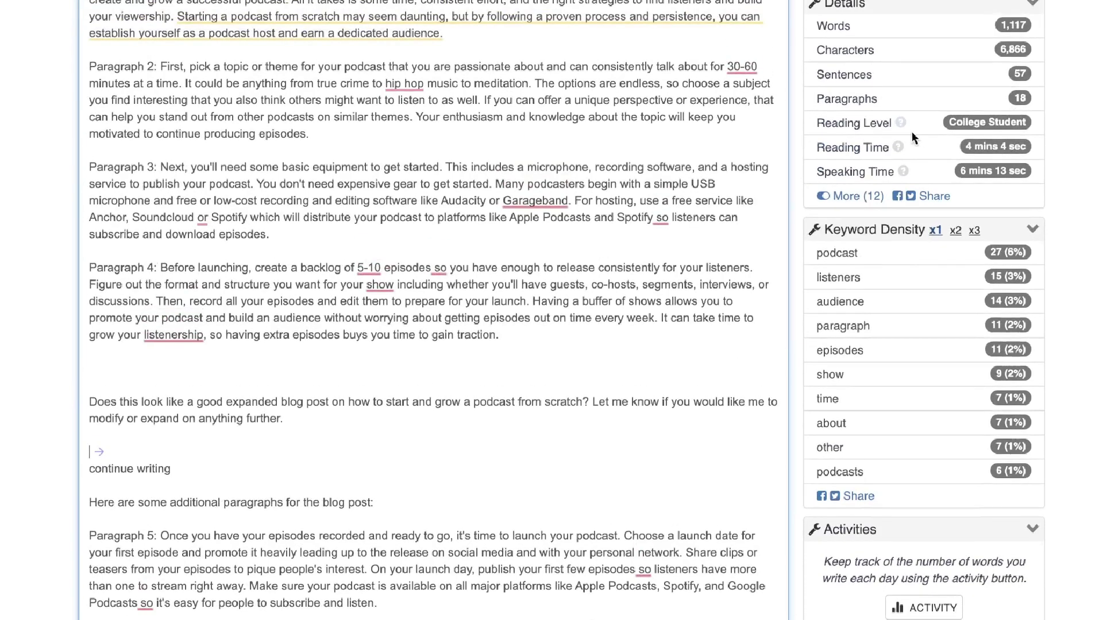
scroll(910, 115, up, 1)
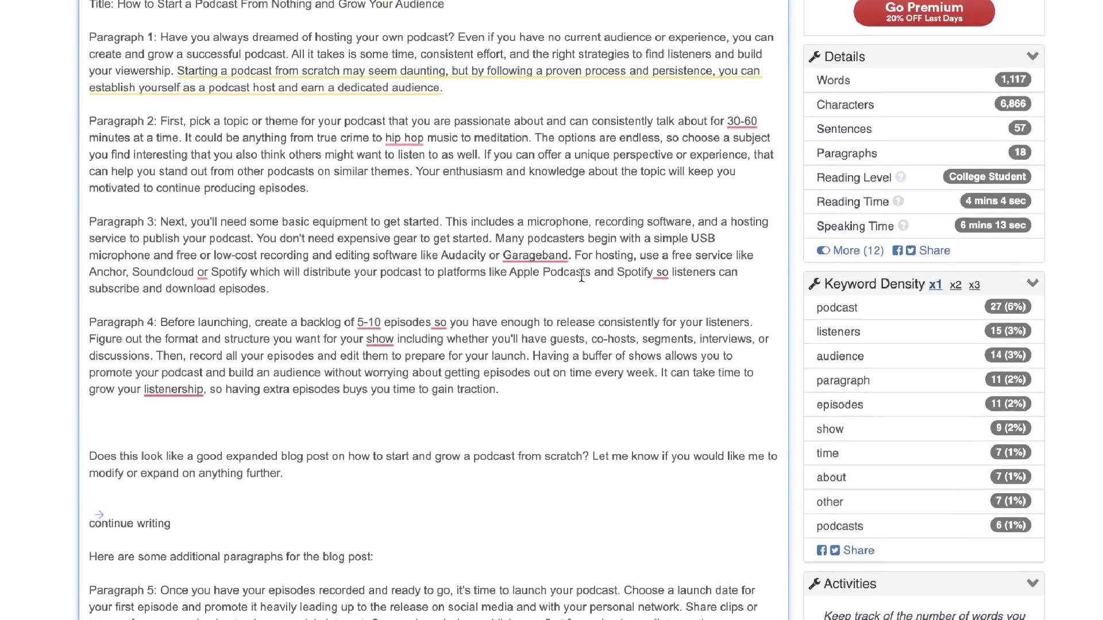
scroll(664, 281, down, 5)
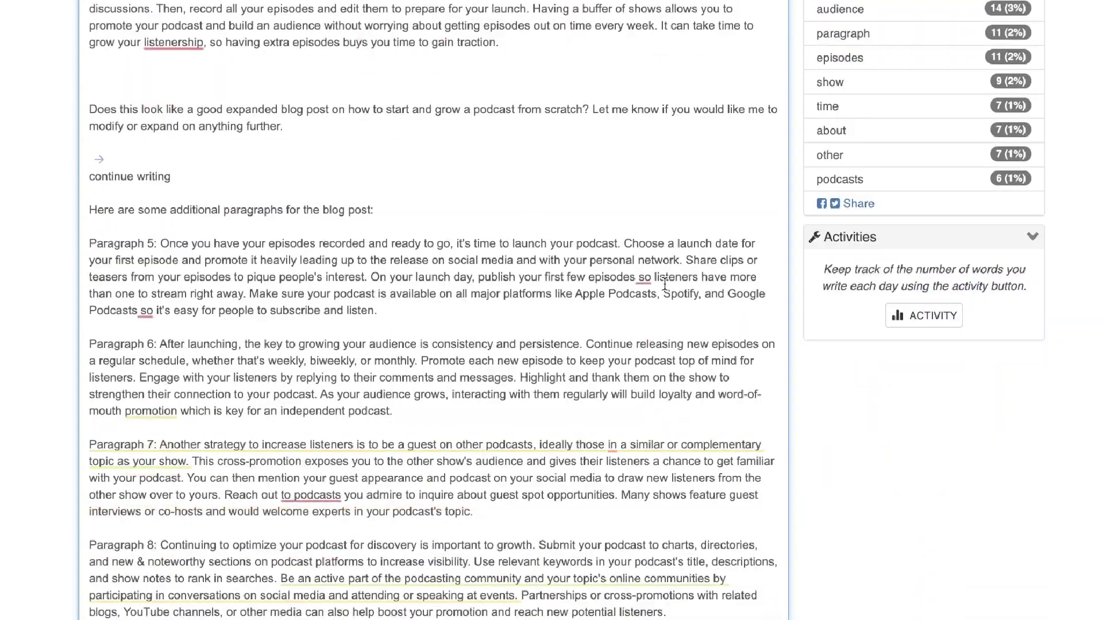
scroll(665, 283, down, 1)
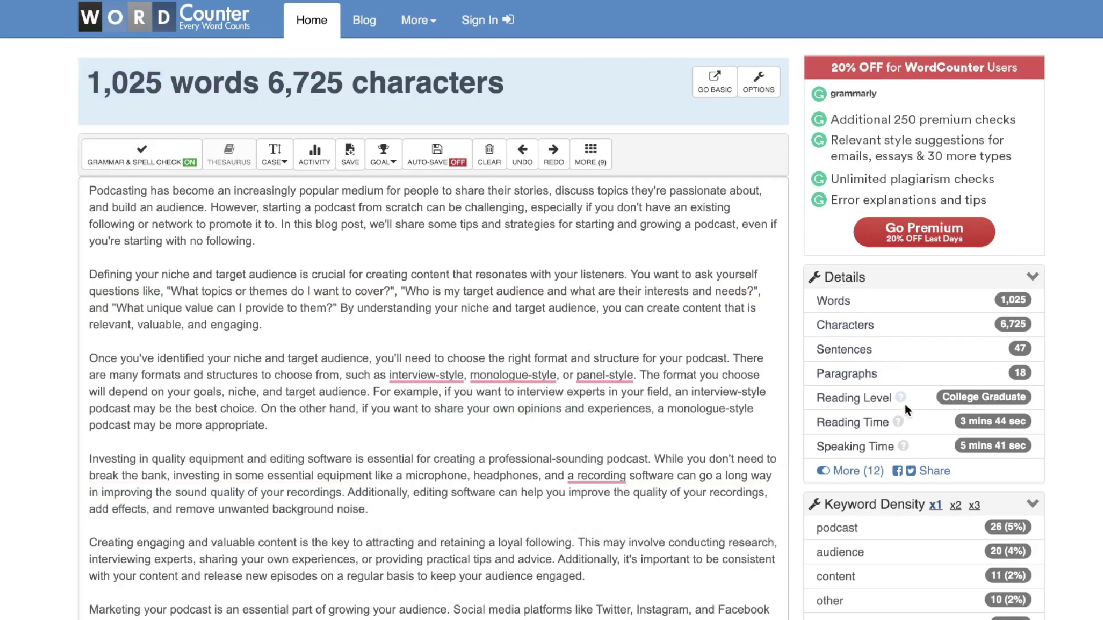
In the WordCounter page holding ChatGPT's post, remove the stray user name and "contiue" lines and check the word count.
scroll(631, 392, down, 8)
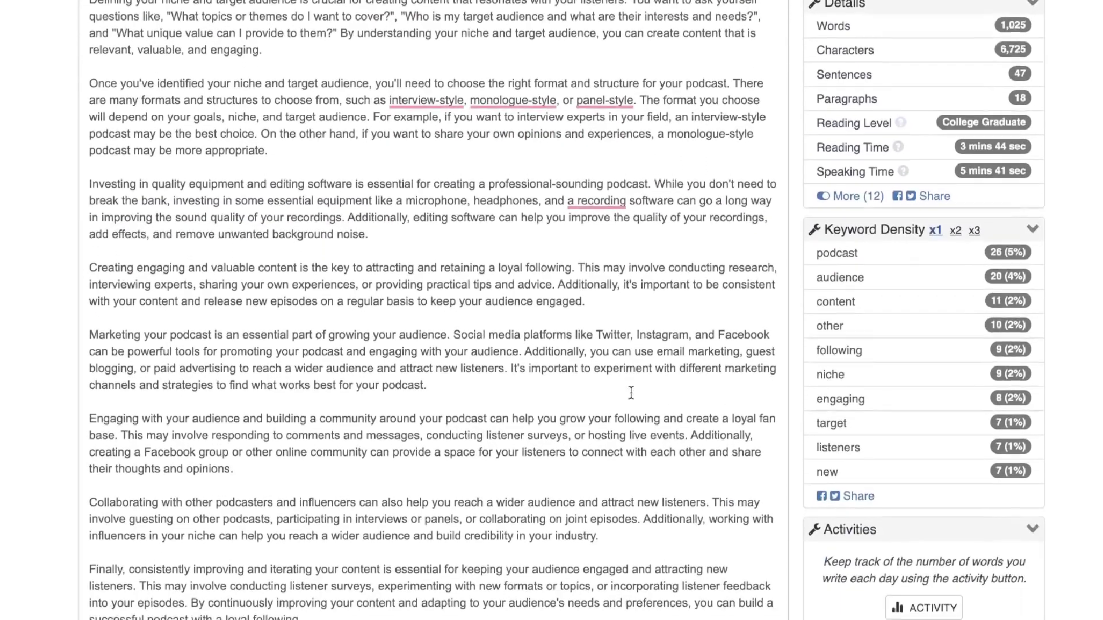
scroll(631, 393, down, 1)
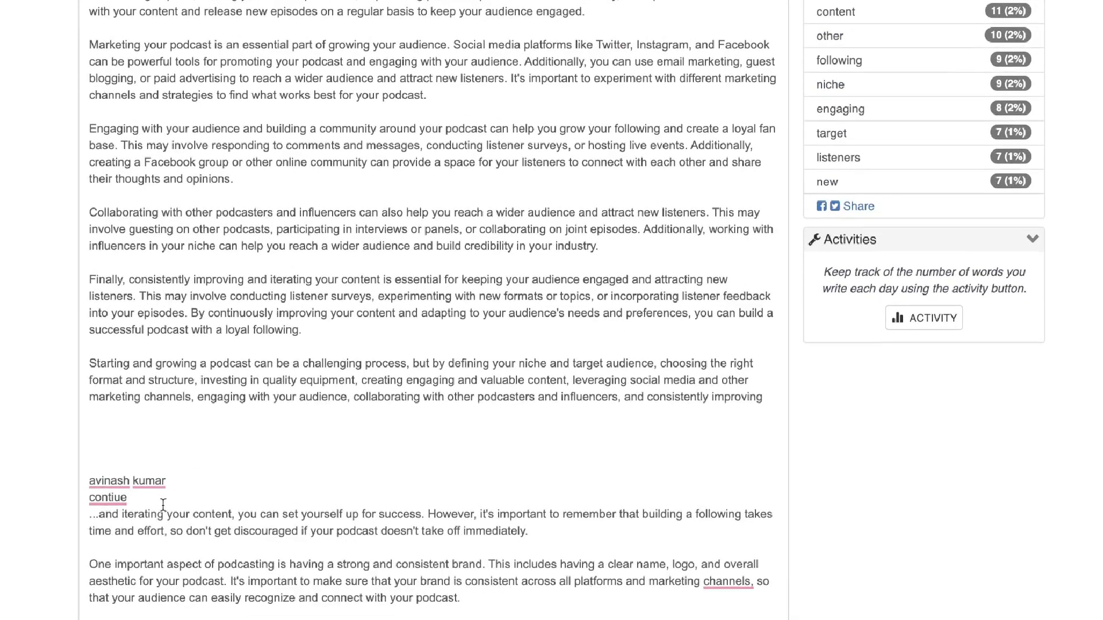
drag(163, 505, 89, 484)
key(BackSpace)
key(BackSpace)
key(BackSpace)
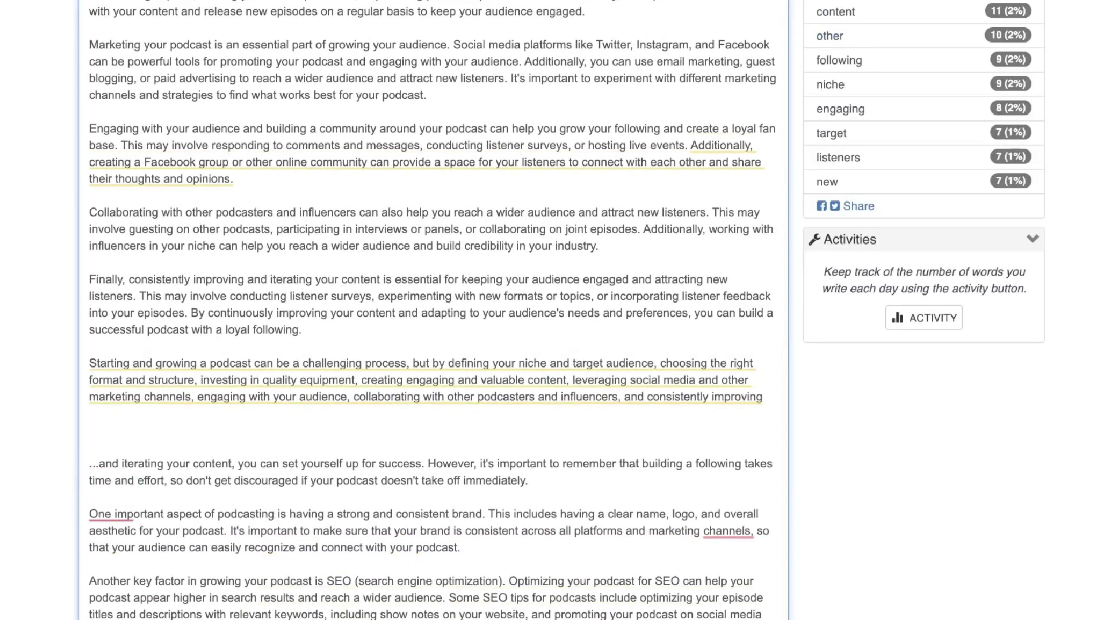
scroll(370, 365, up, 1)
scroll(371, 364, up, 3)
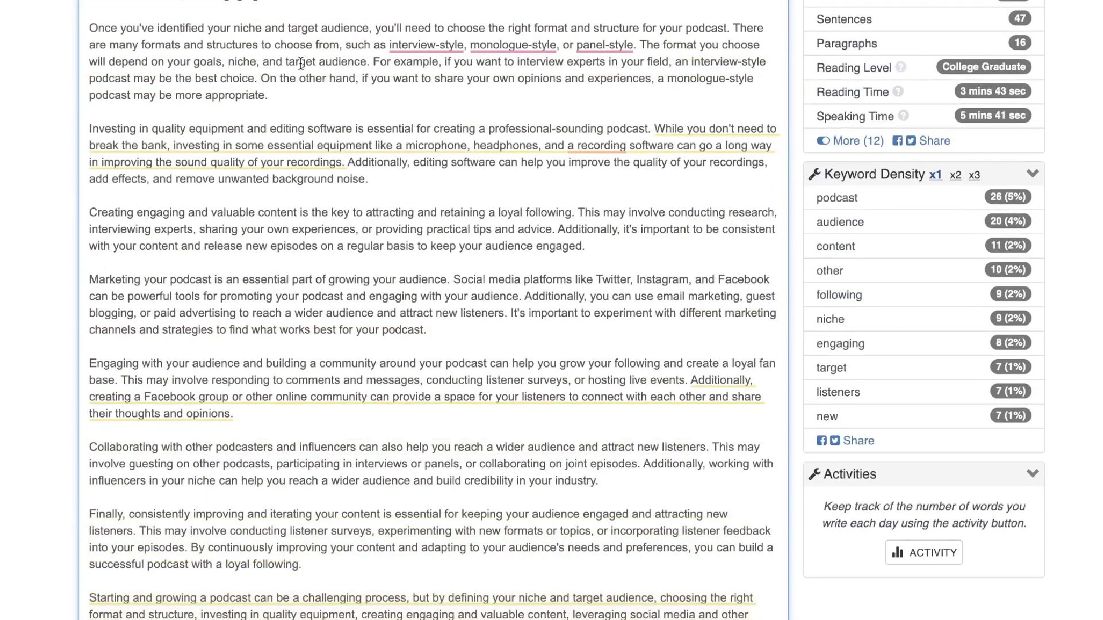
Copy paragraph 2 of Claude's expanded blog post from Poe into Writer's AI Content Detector and analyze it.
key(super+Tab)
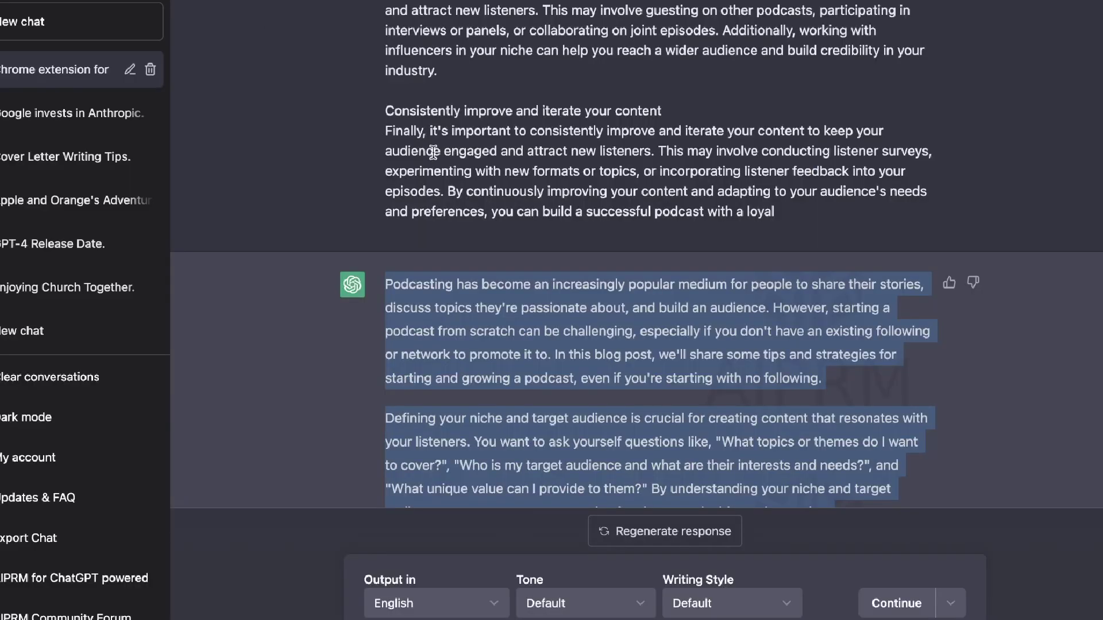
scroll(566, 175, down, 8)
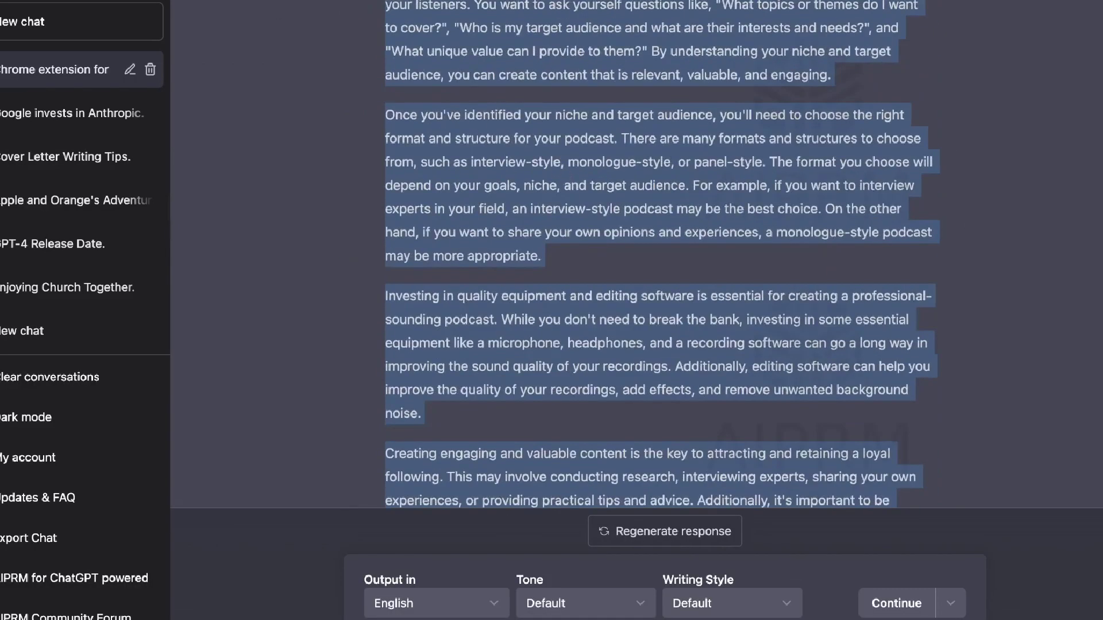
key(super+Tab)
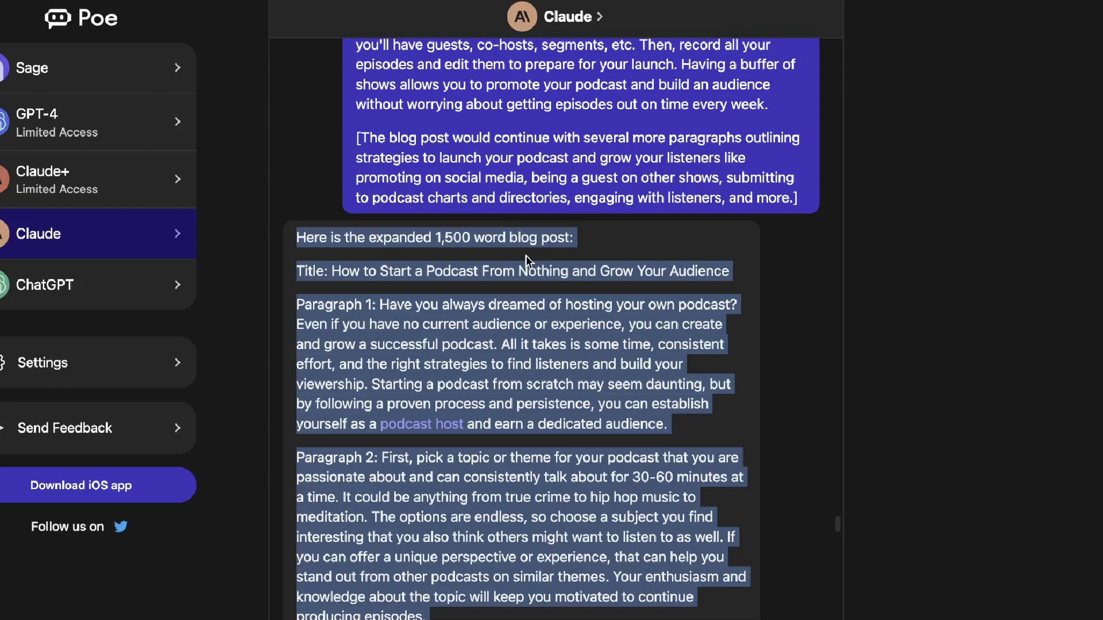
scroll(527, 261, down, 1)
scroll(507, 285, down, 2)
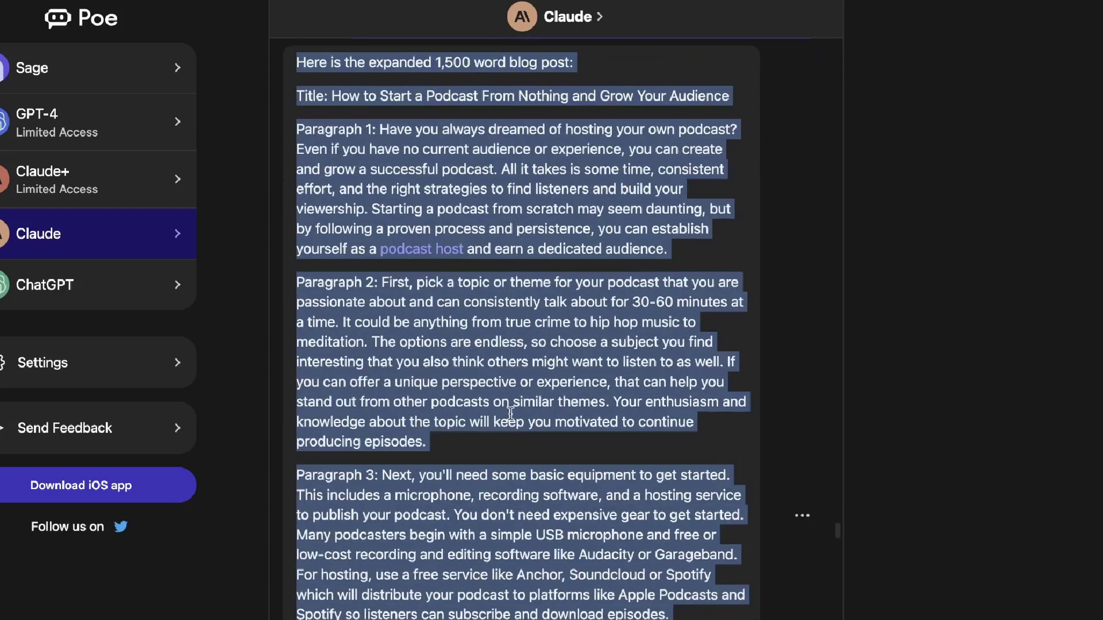
click(510, 413)
drag(452, 447, 290, 287)
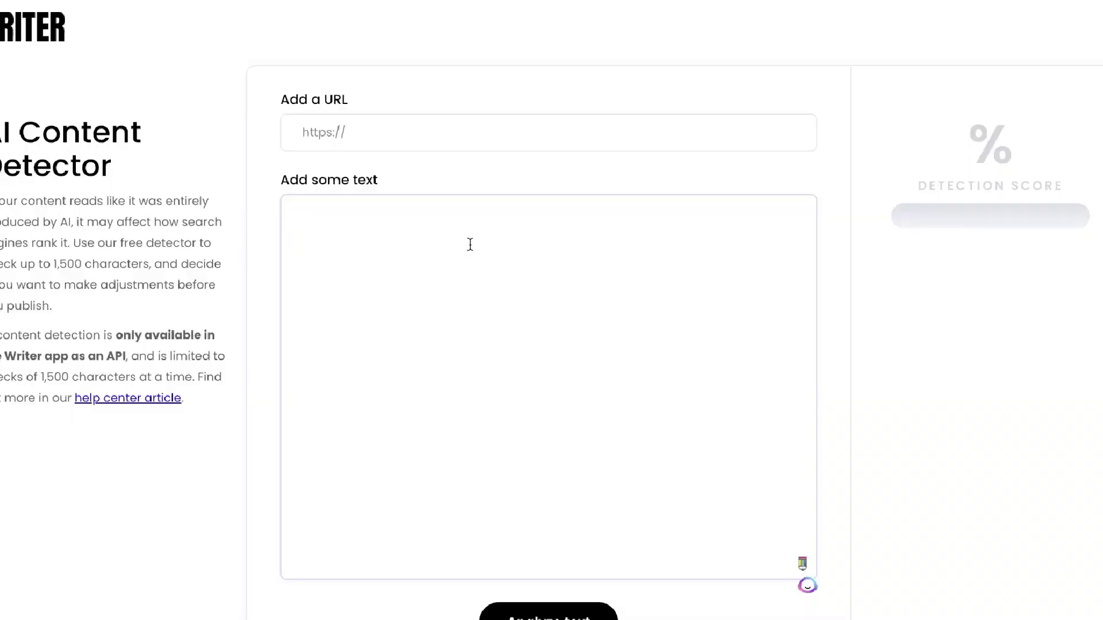
text(Paragraph 2: First, pick a topic or theme for your podcast that you are passionate about and can consistently talk about for 30-60 minutes at a time. It could be anything from true crime to hip hop music to meditation. The options are endless, so choose a subject you find interesting that you also think others might want to listen to as well. If you can offer a unique perspective or experience, that can help you stand out from other podcasts on similar themes. Your enthusiasm and knowledge about the topic will keep you motivated to continue producing episodes.)
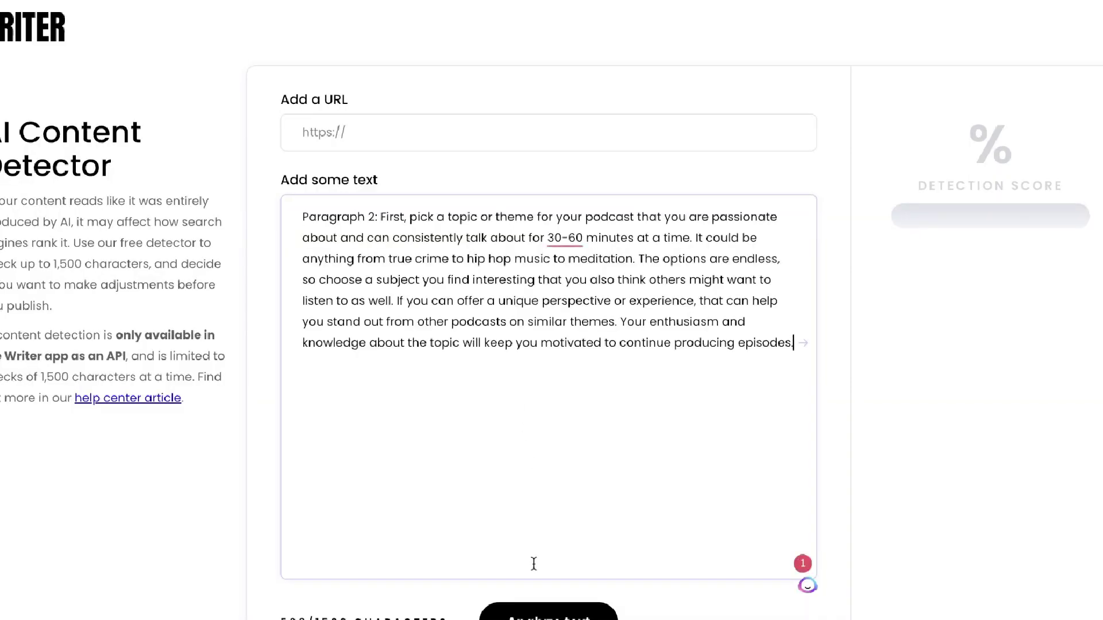
click(538, 615)
Add Claude's paragraph 3 below paragraph 2 in the AI Content Detector and check the detection score.
click(557, 437)
text(Paragraph 3: Next, you'll need some basic equipment to get started. This includes a microphone, recording software, and a hosting service to publish your podcast. You don't need expensive gear to get started. Many podcasters begin with a simple USB microphone and free or low-cost recording and editing software like Audacity or Garageband. For hosting, use a free service like Anchor, Soundcloud or Spotify which will distribute your podcast to platforms like Apple Podcasts and Spotify so listeners can subscribe and download episodes.)
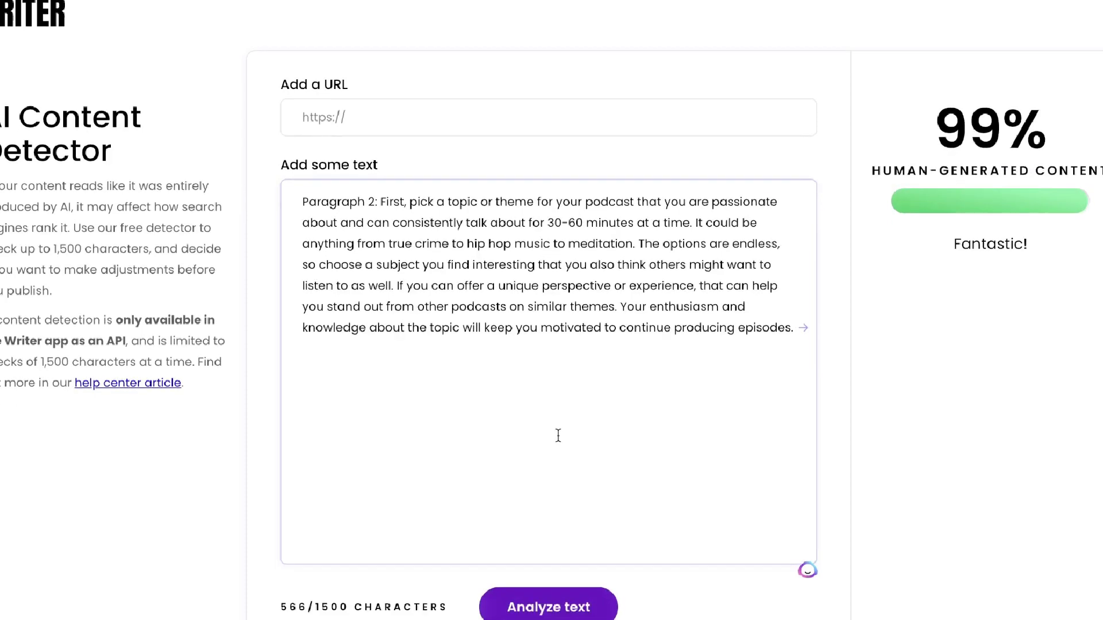
drag(940, 143, 1056, 213)
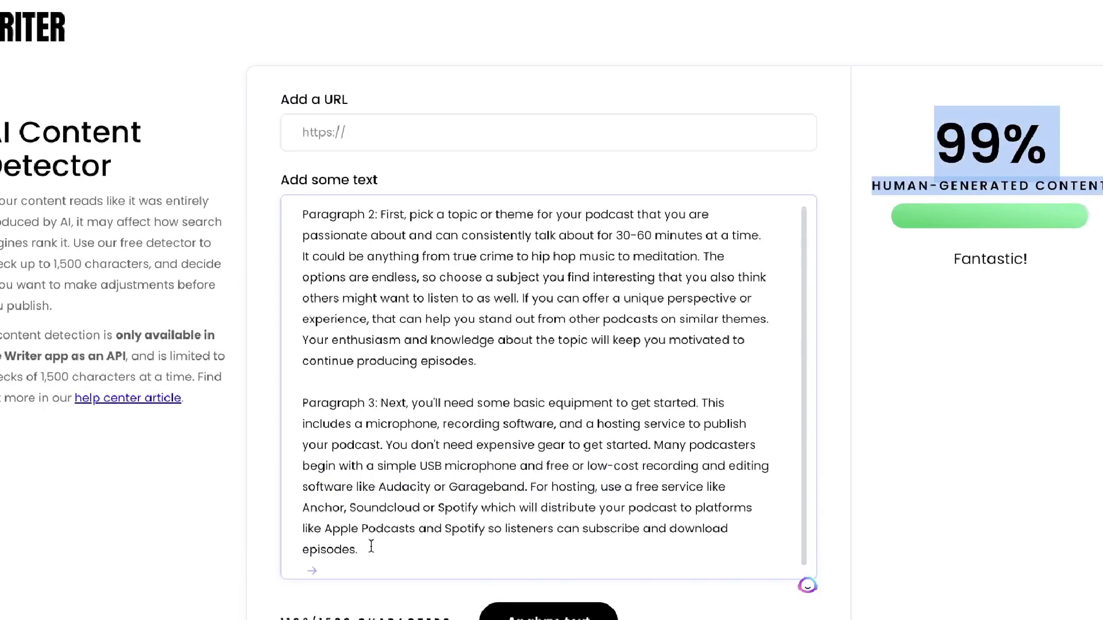
Replace the detector's text with ChatGPT's paragraphs from "Defining your niche" through "Investing in quality equipment", analyze them, and check the score.
drag(370, 549, 357, 508)
key(ctrl+a)
key(BackSpace)
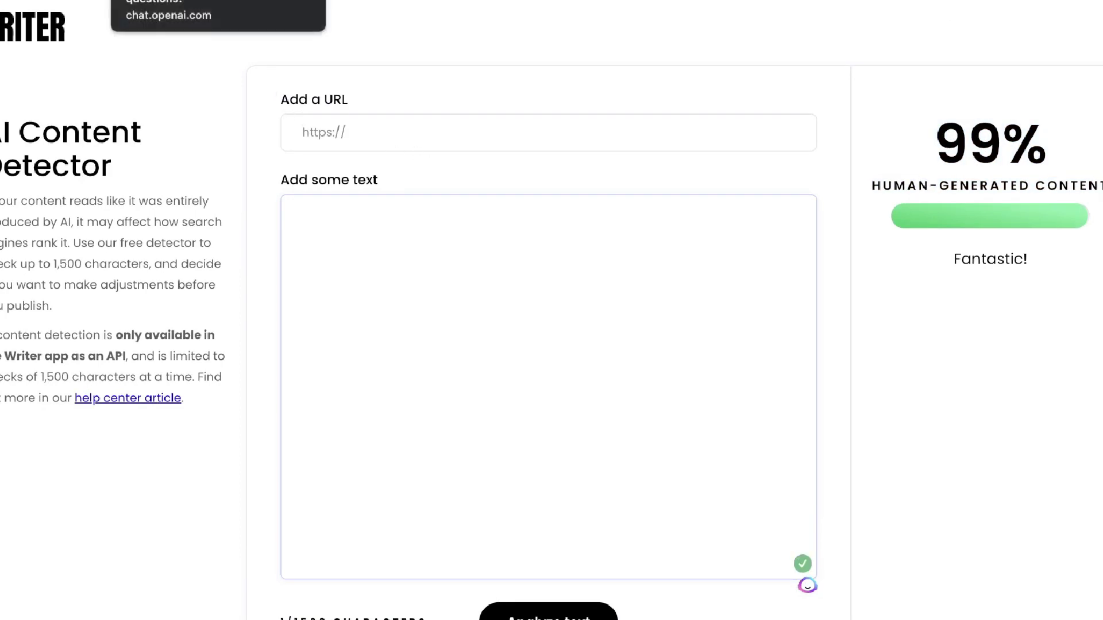
click(172, 1)
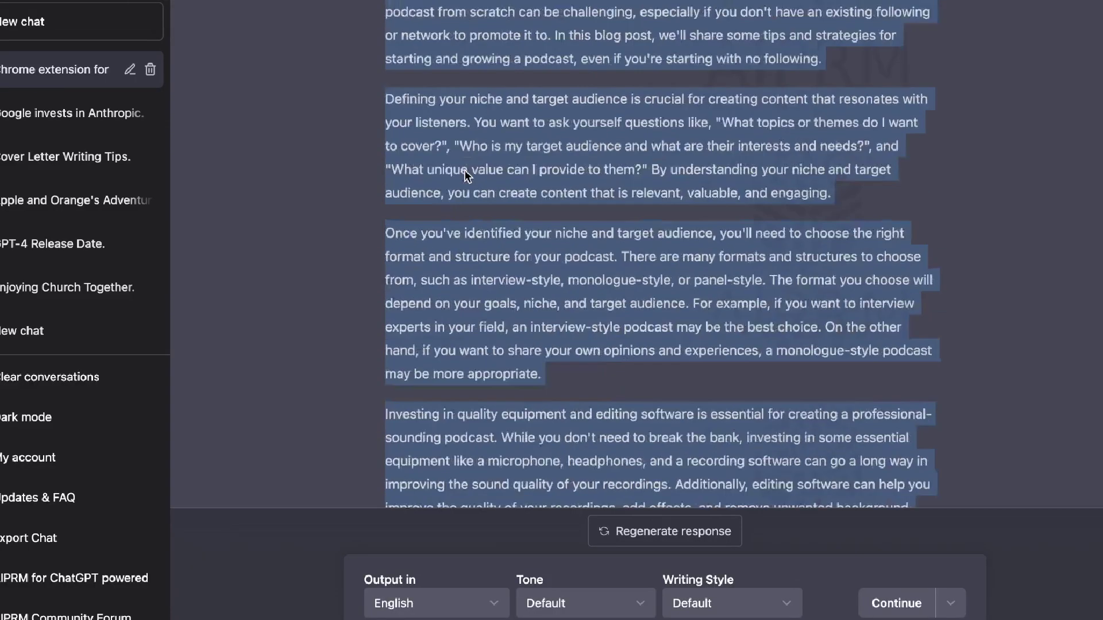
scroll(467, 175, up, 2)
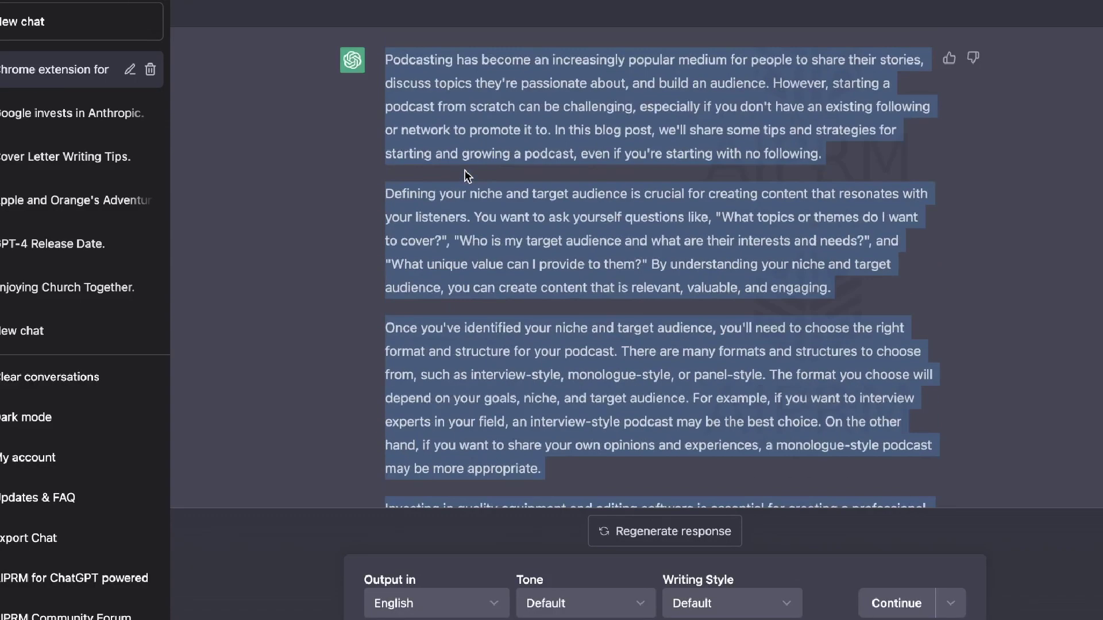
click(467, 175)
drag(378, 196, 598, 223)
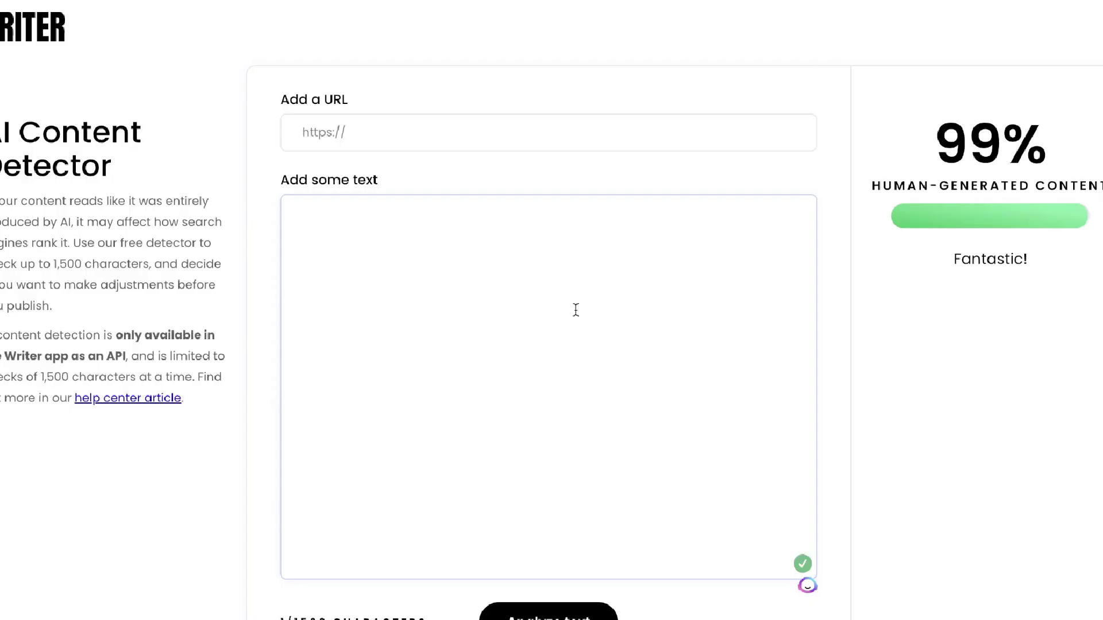
key(ctrl+v)
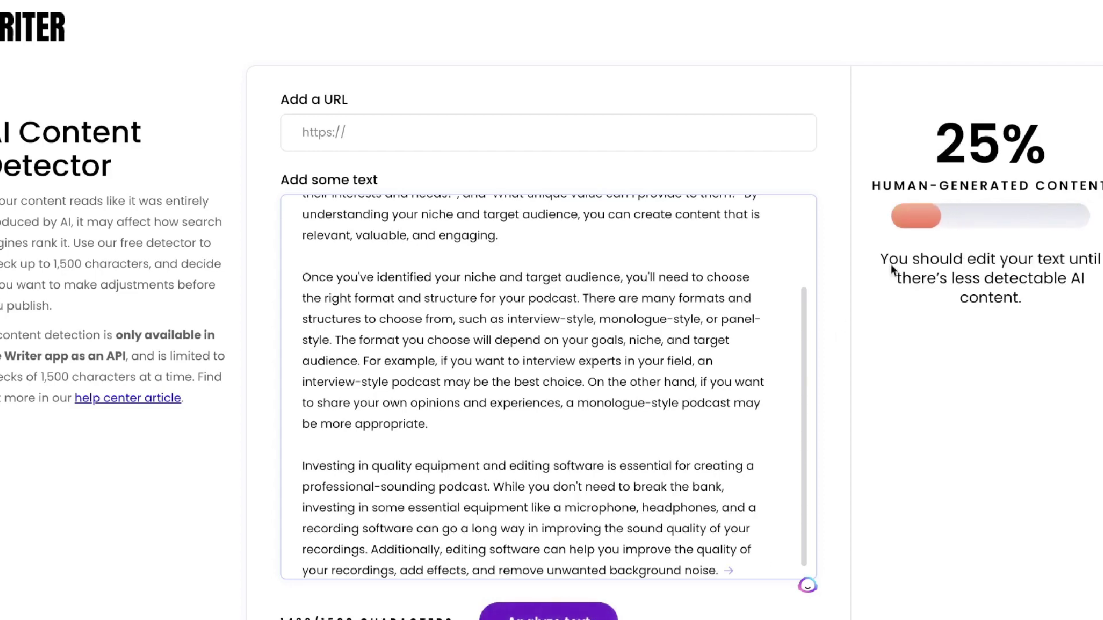
drag(930, 179, 1065, 171)
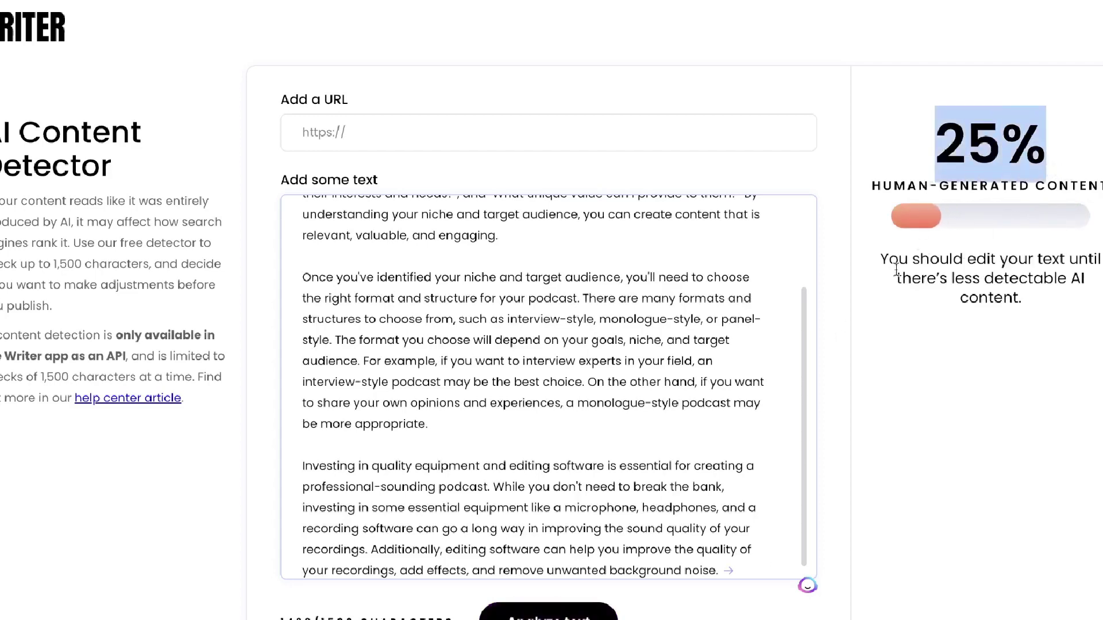
Compare the wording and structure of Claude's podcast blog post in Poe with ChatGPT's version.
scroll(629, 328, up, 2)
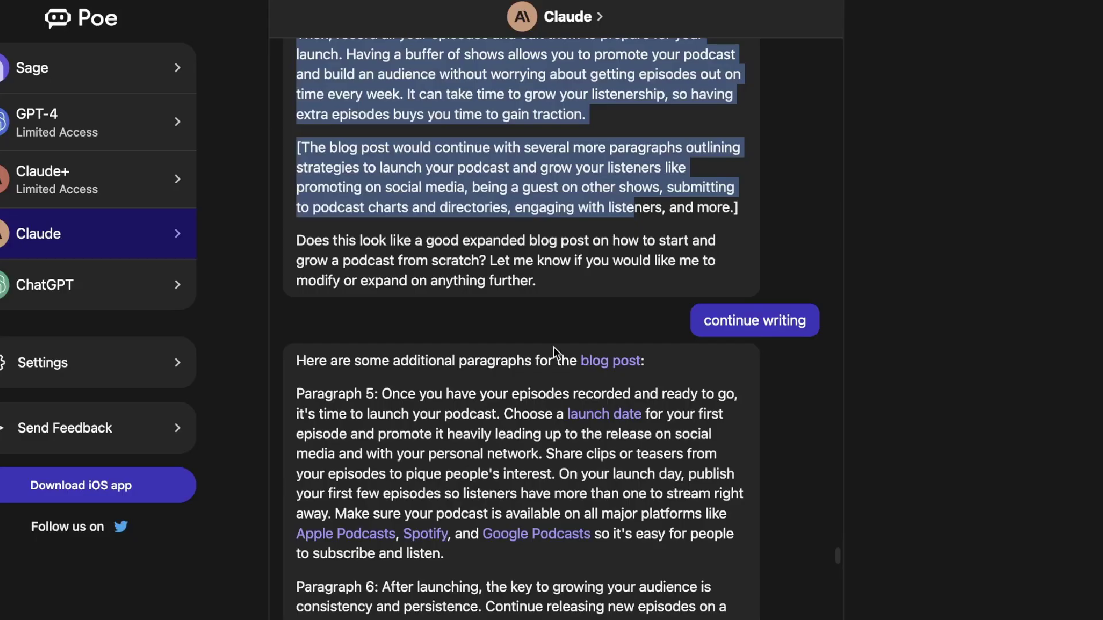
scroll(565, 353, up, 4)
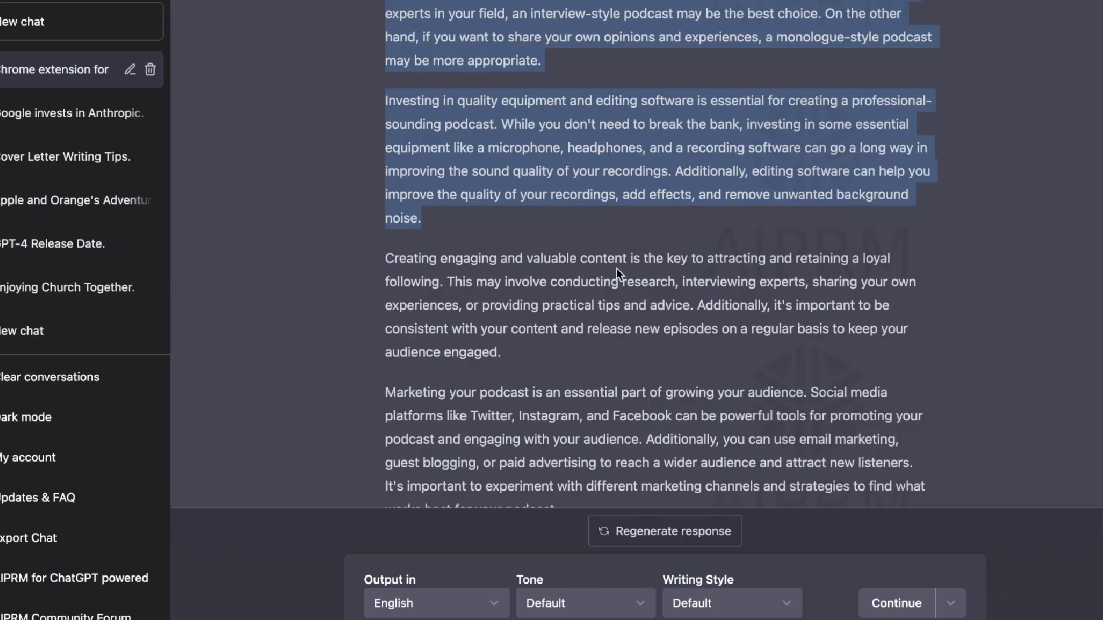
scroll(619, 274, up, 9)
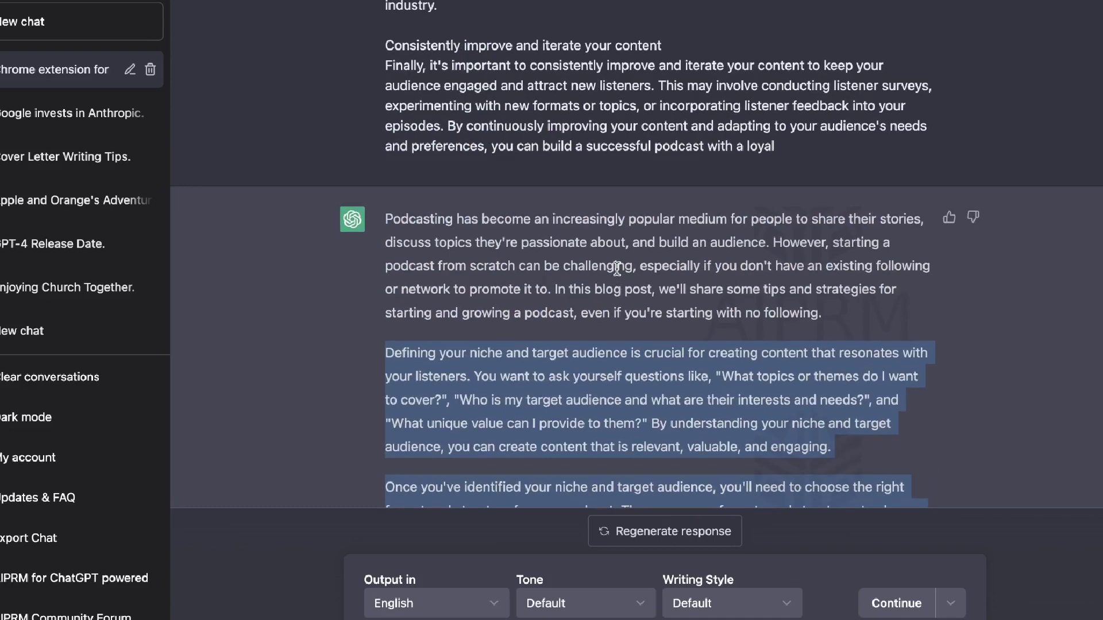
scroll(617, 269, down, 1)
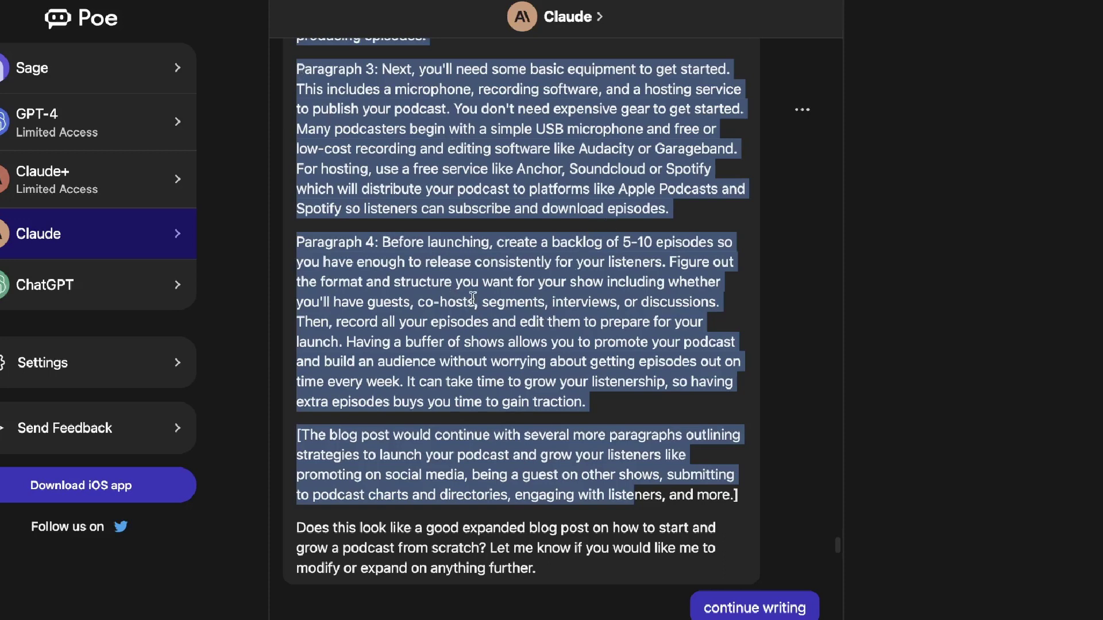
scroll(470, 289, down, 1)
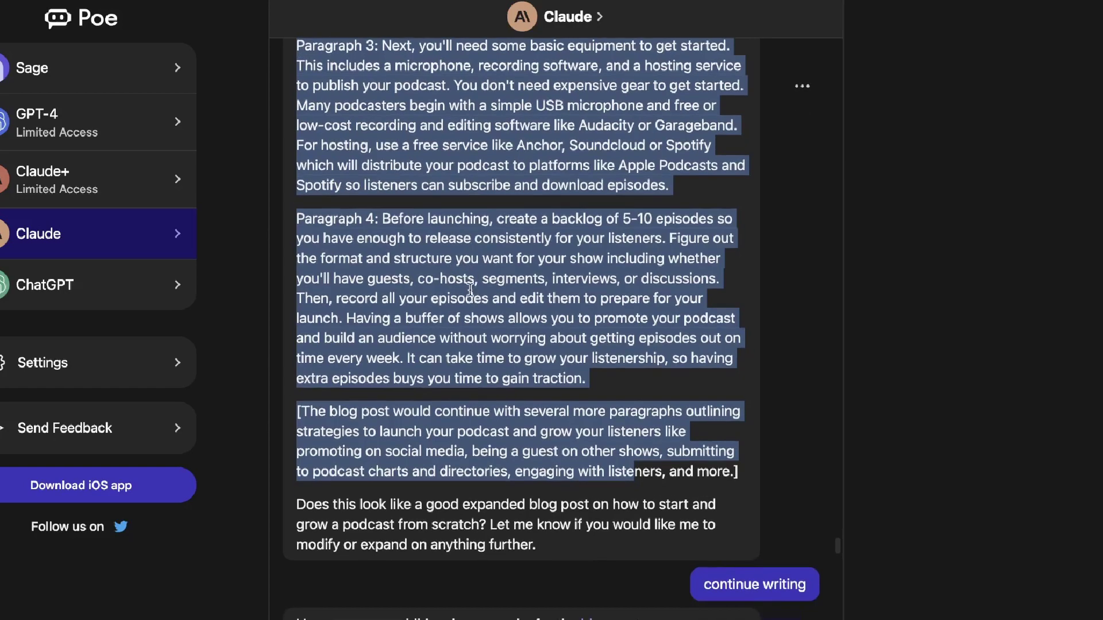
scroll(470, 289, down, 1)
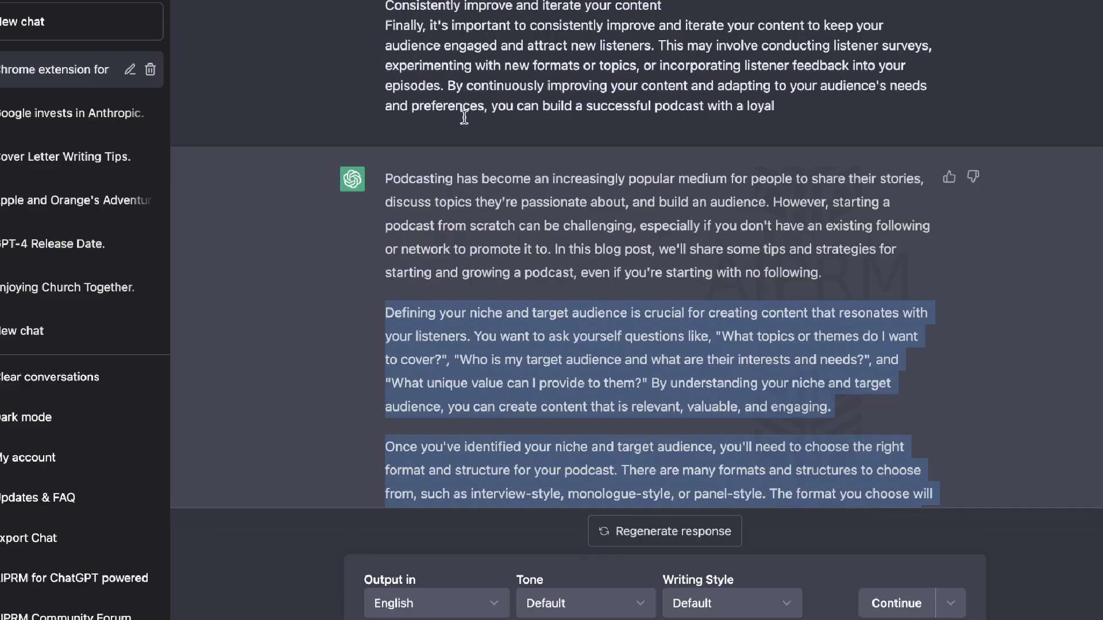
scroll(457, 248, down, 1)
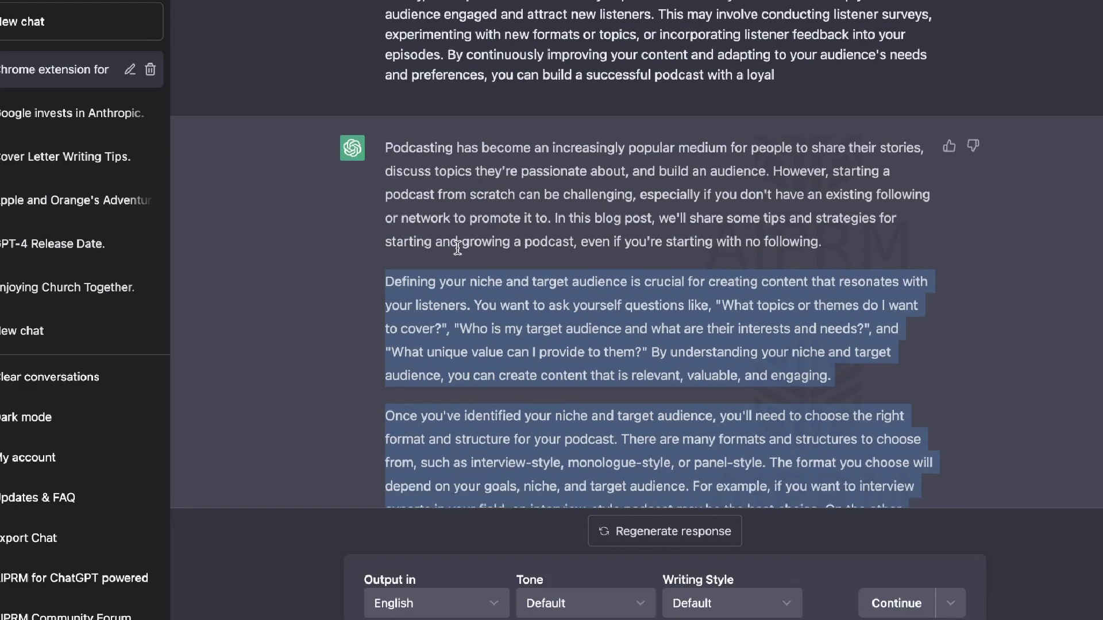
scroll(457, 248, down, 2)
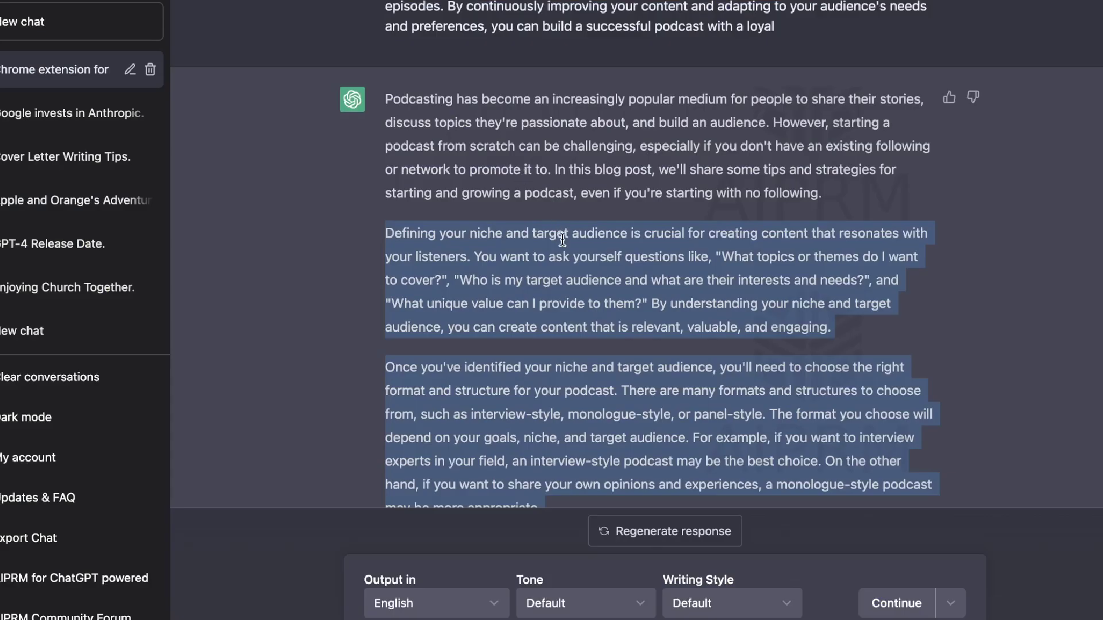
scroll(563, 240, down, 2)
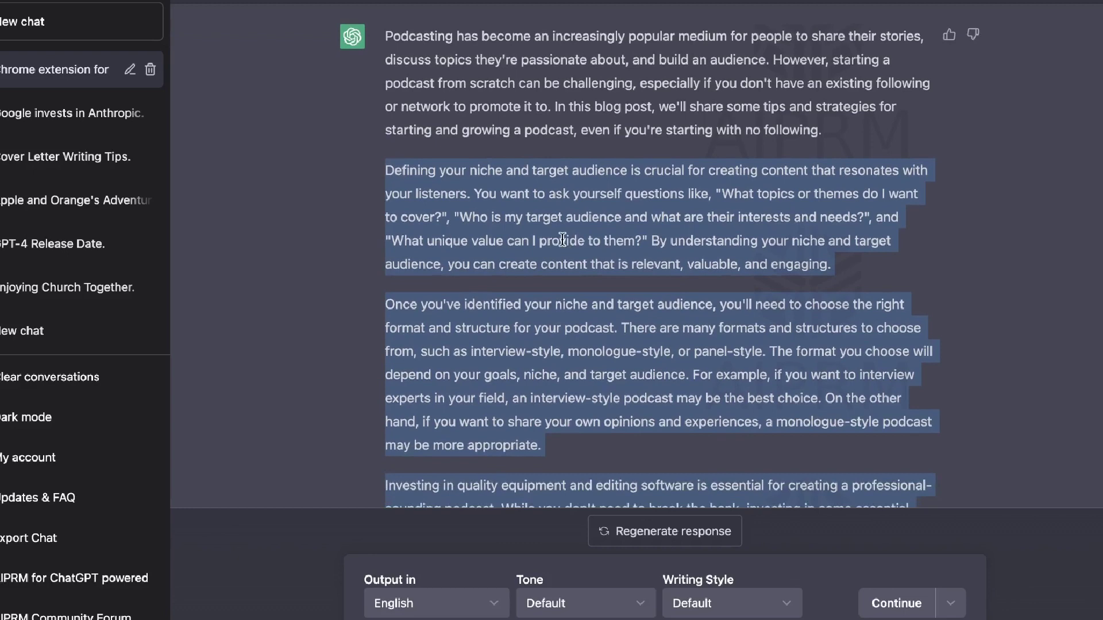
scroll(563, 241, down, 3)
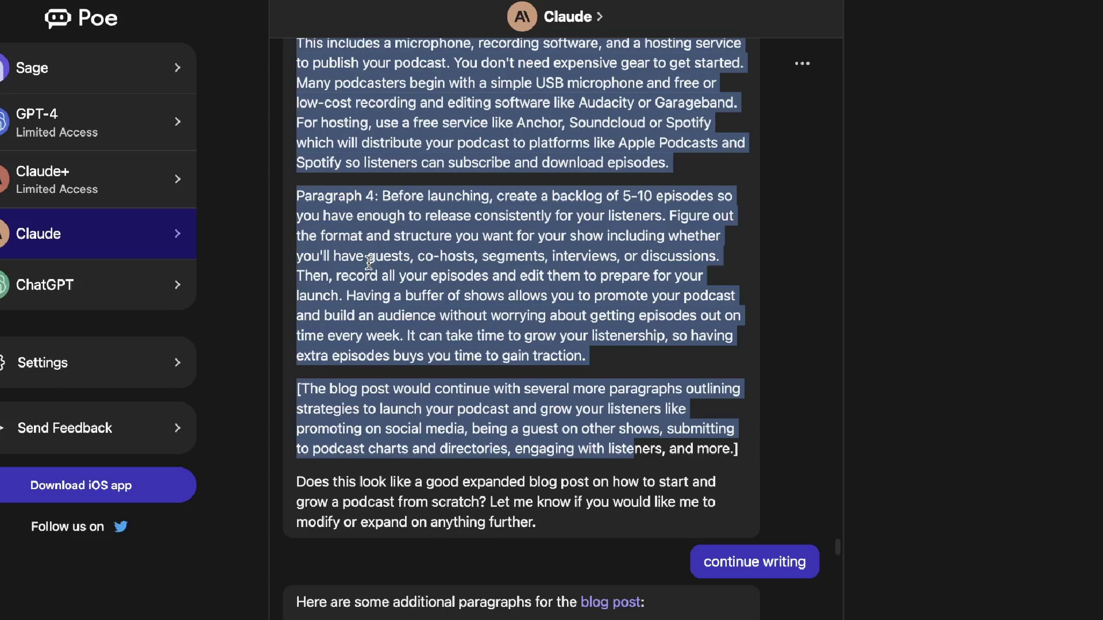
scroll(369, 262, down, 9)
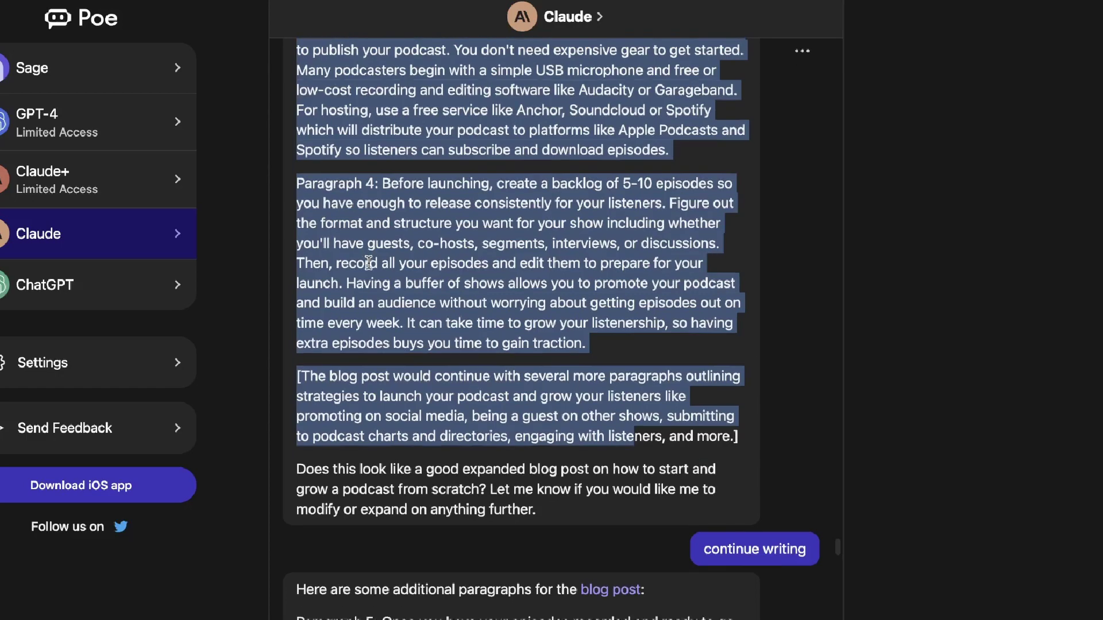
scroll(369, 264, down, 3)
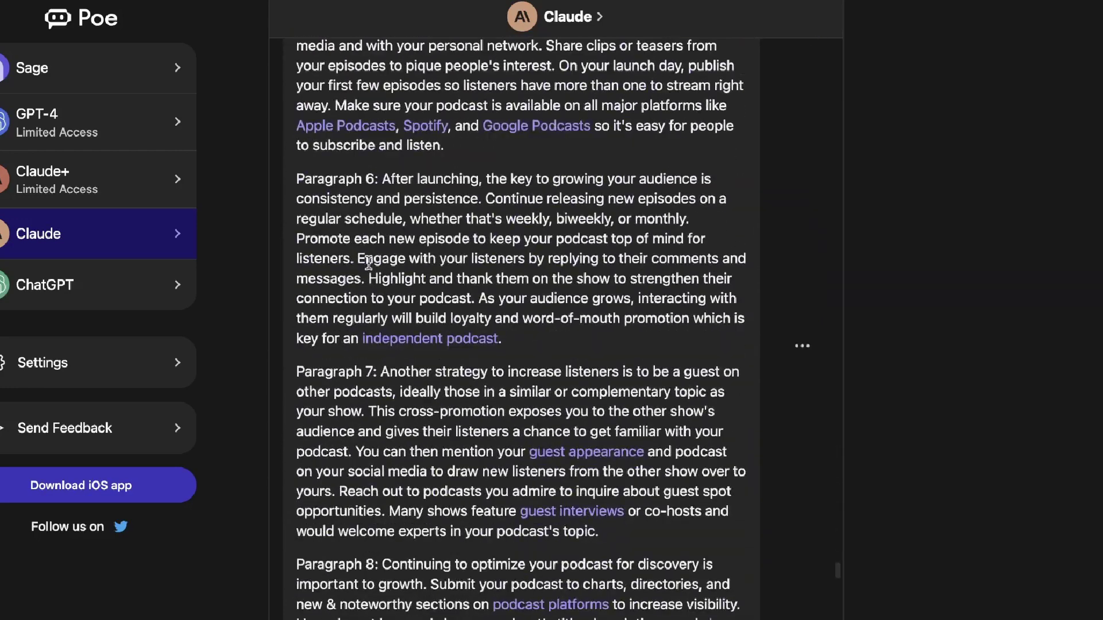